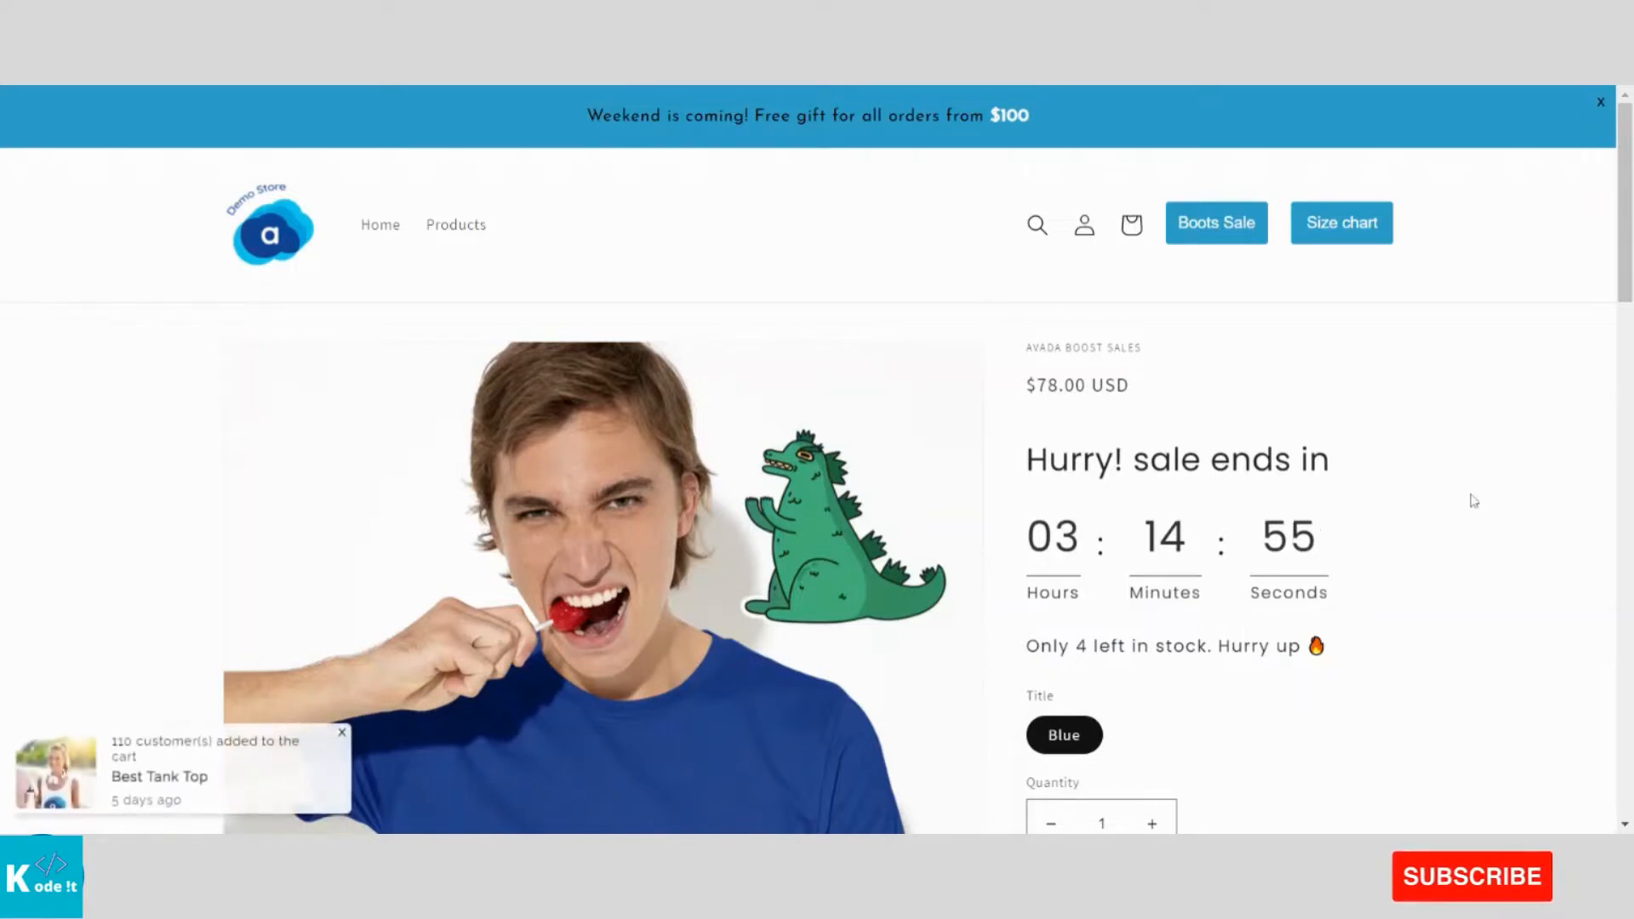
{"action": "scroll", "coordinate": [1411, 499], "scroll_direction": "down", "scroll_amount": 1}
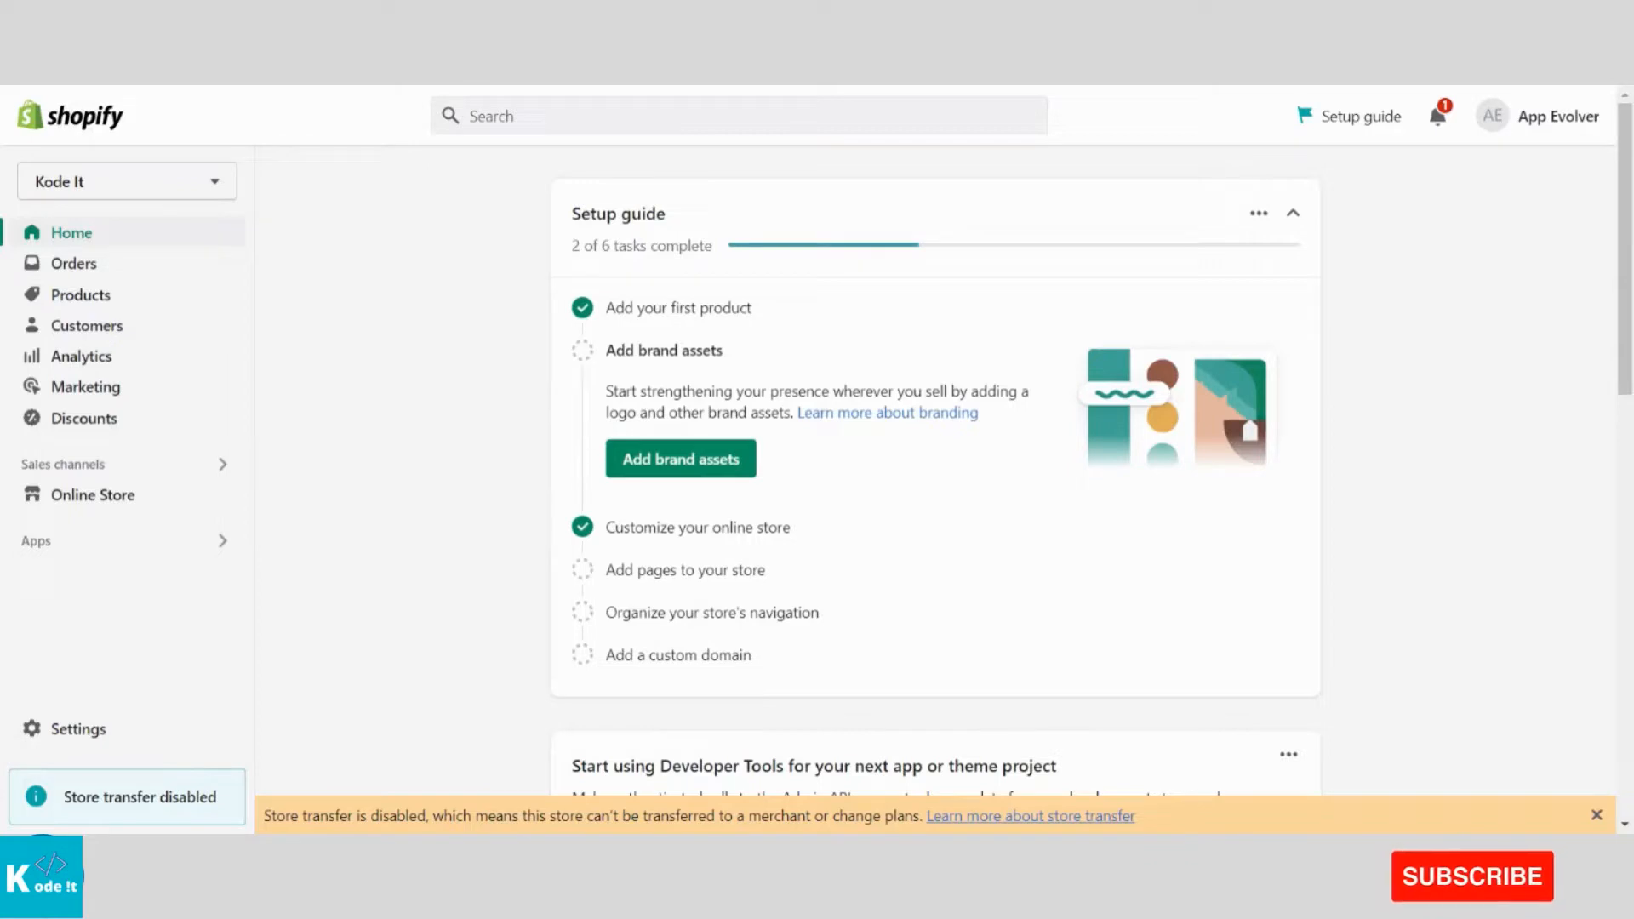
Go from the store admin's recommended apps to the Shopify App Store
{"action": "left_click", "coordinate": [169, 540]}
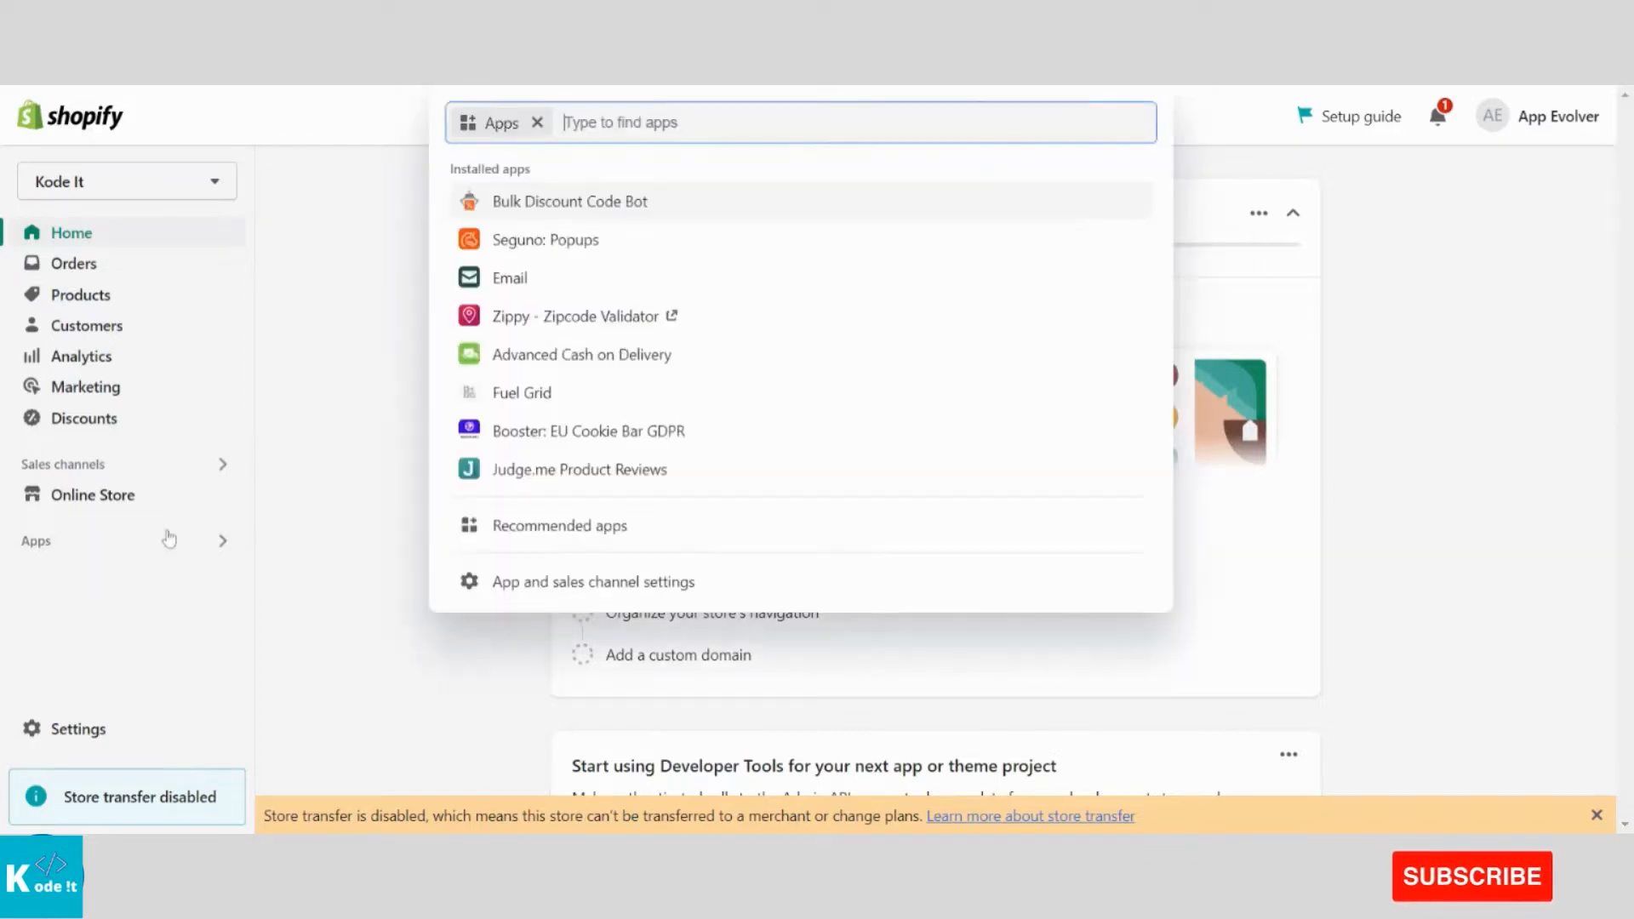
{"action": "left_click", "coordinate": [642, 525]}
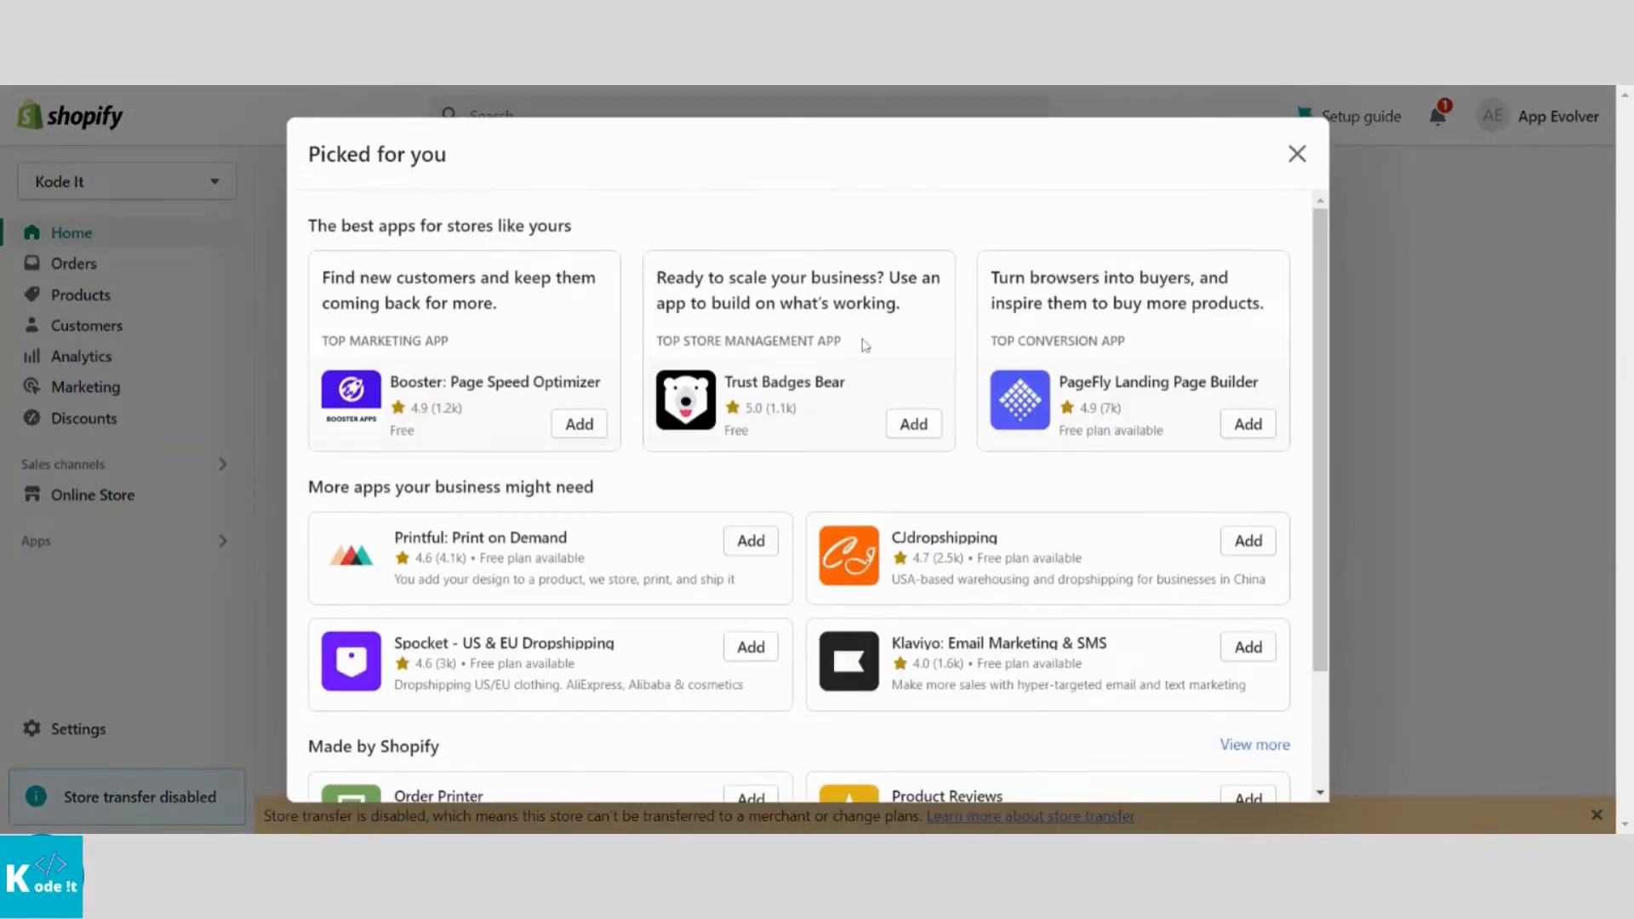
{"action": "scroll", "coordinate": [865, 344], "scroll_direction": "down", "scroll_amount": 2}
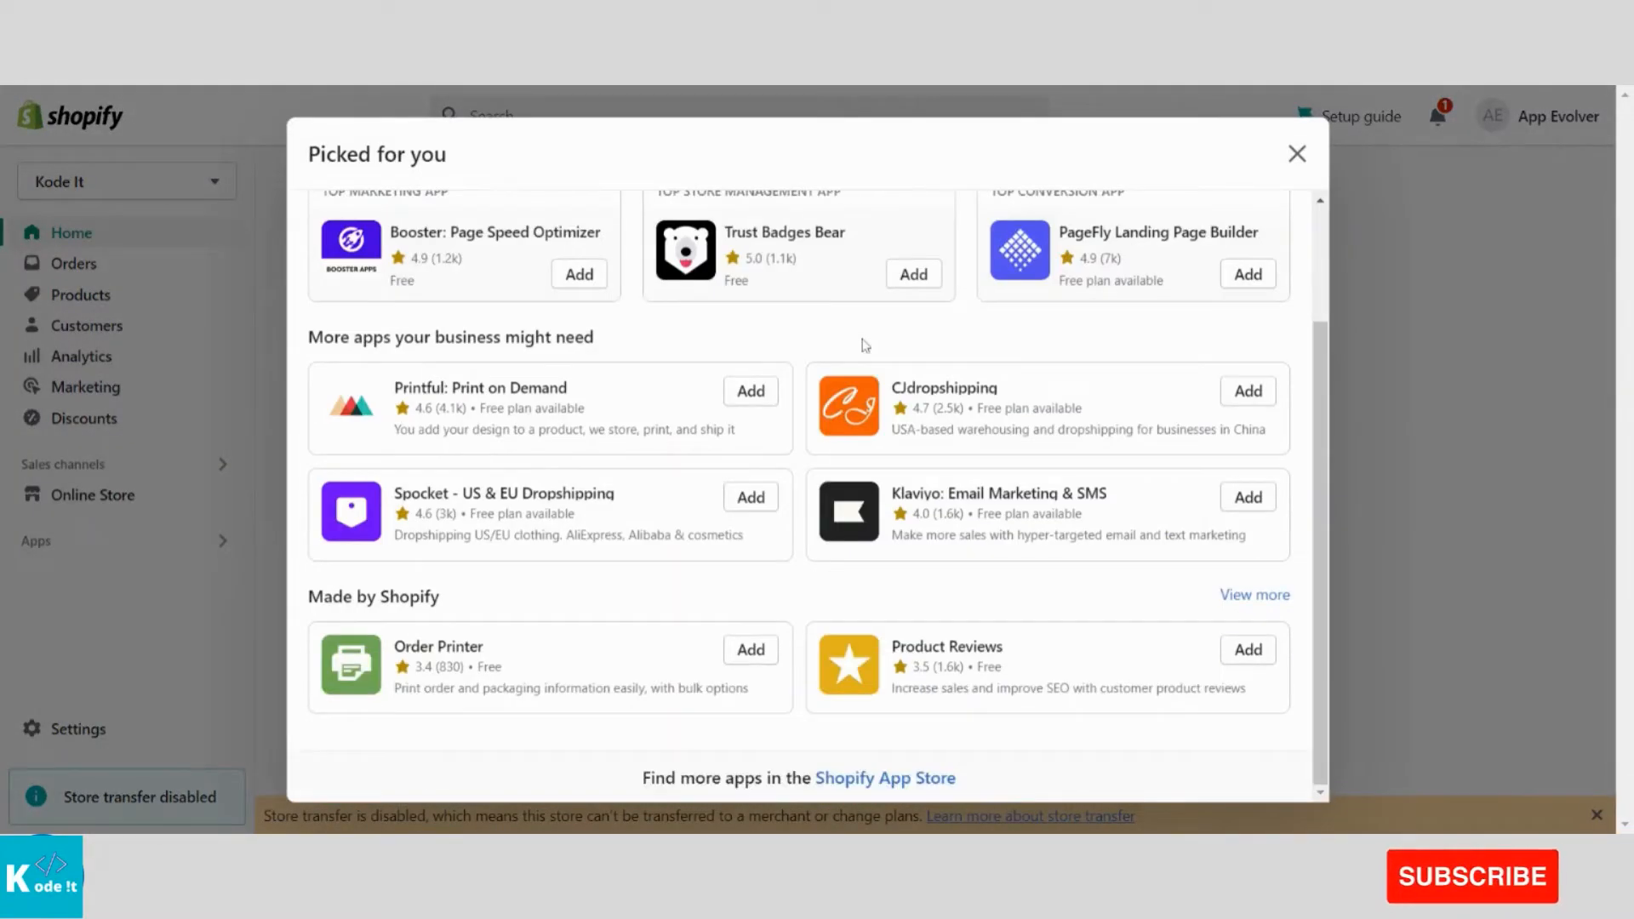
{"action": "left_click", "coordinate": [852, 780]}
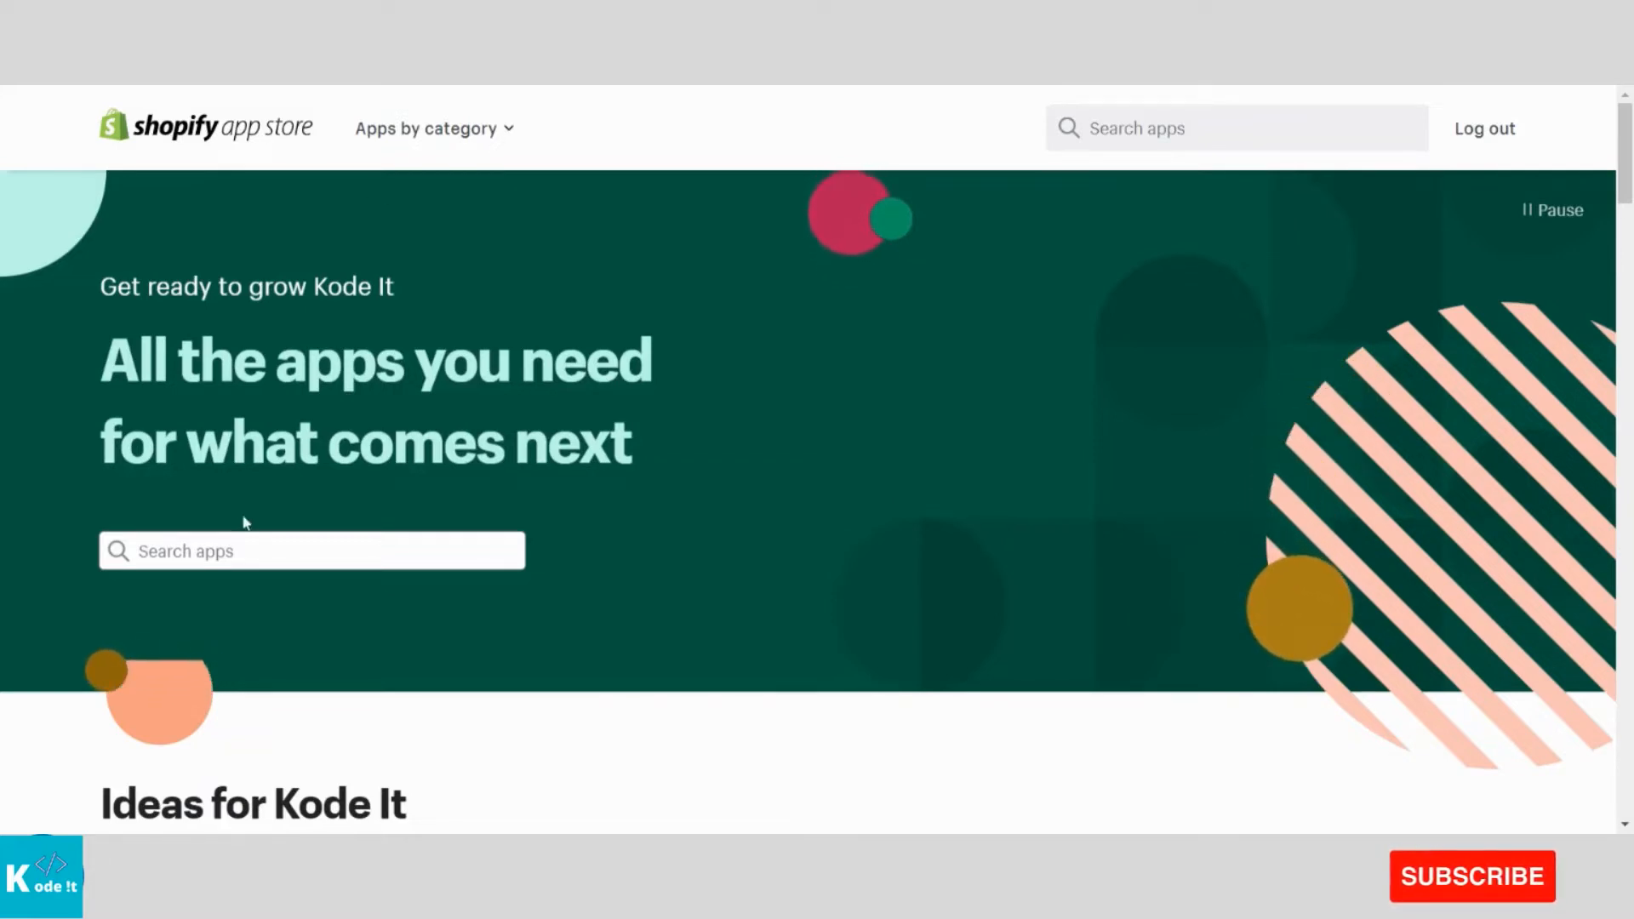
Search the Shopify App Store for "sale timer"
{"action": "left_click", "coordinate": [235, 551]}
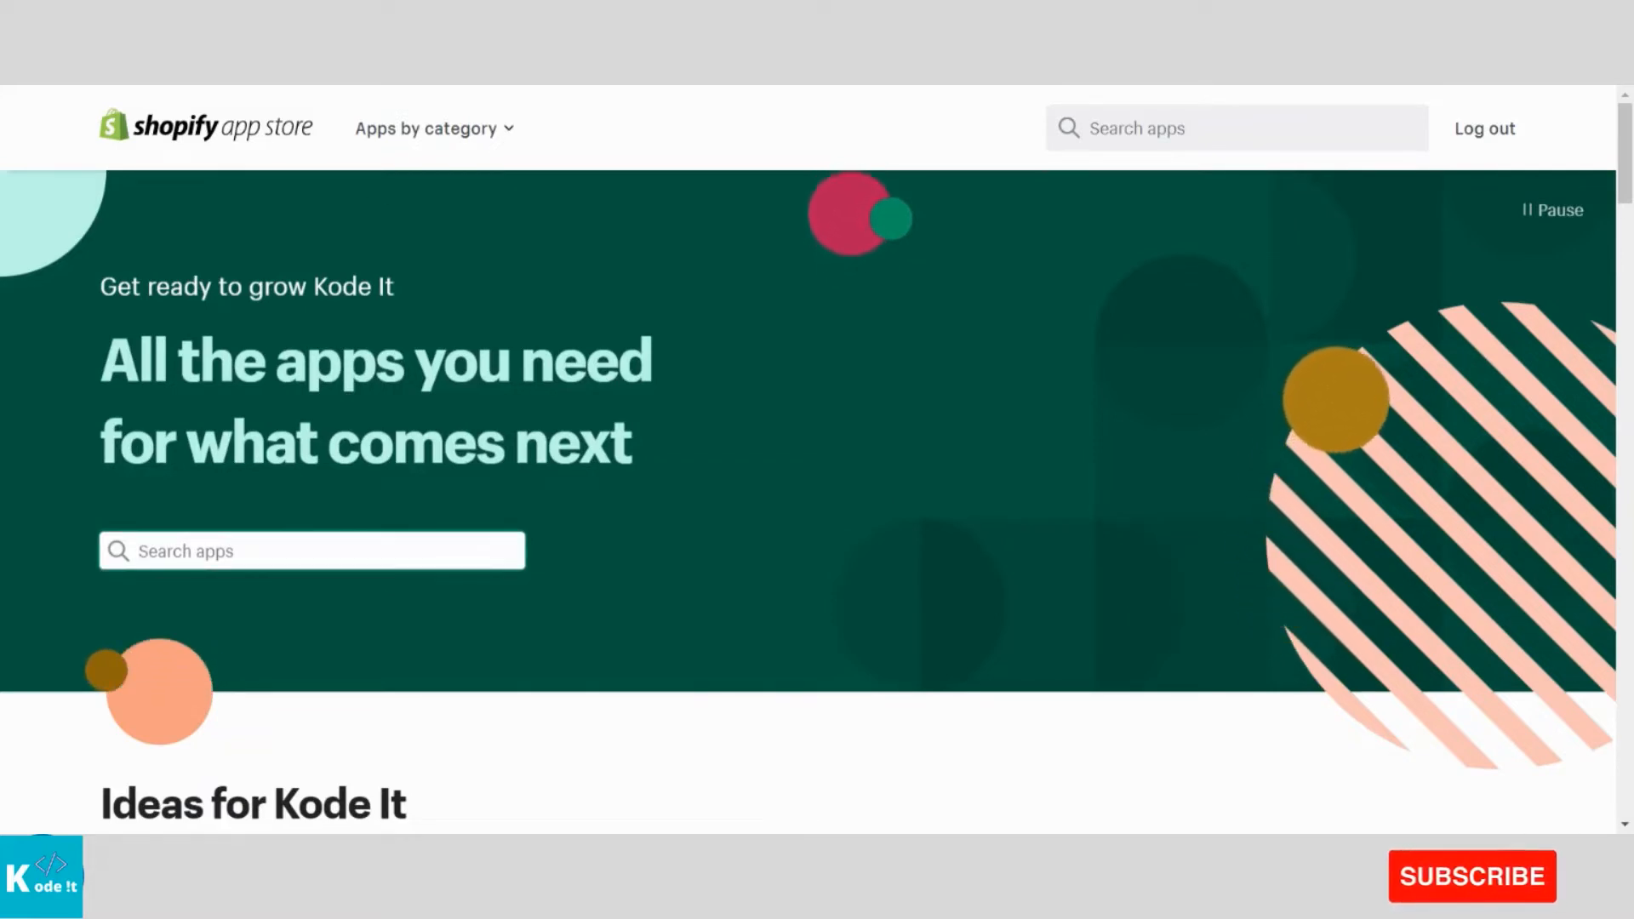
{"action": "type", "text": "sale timer"}
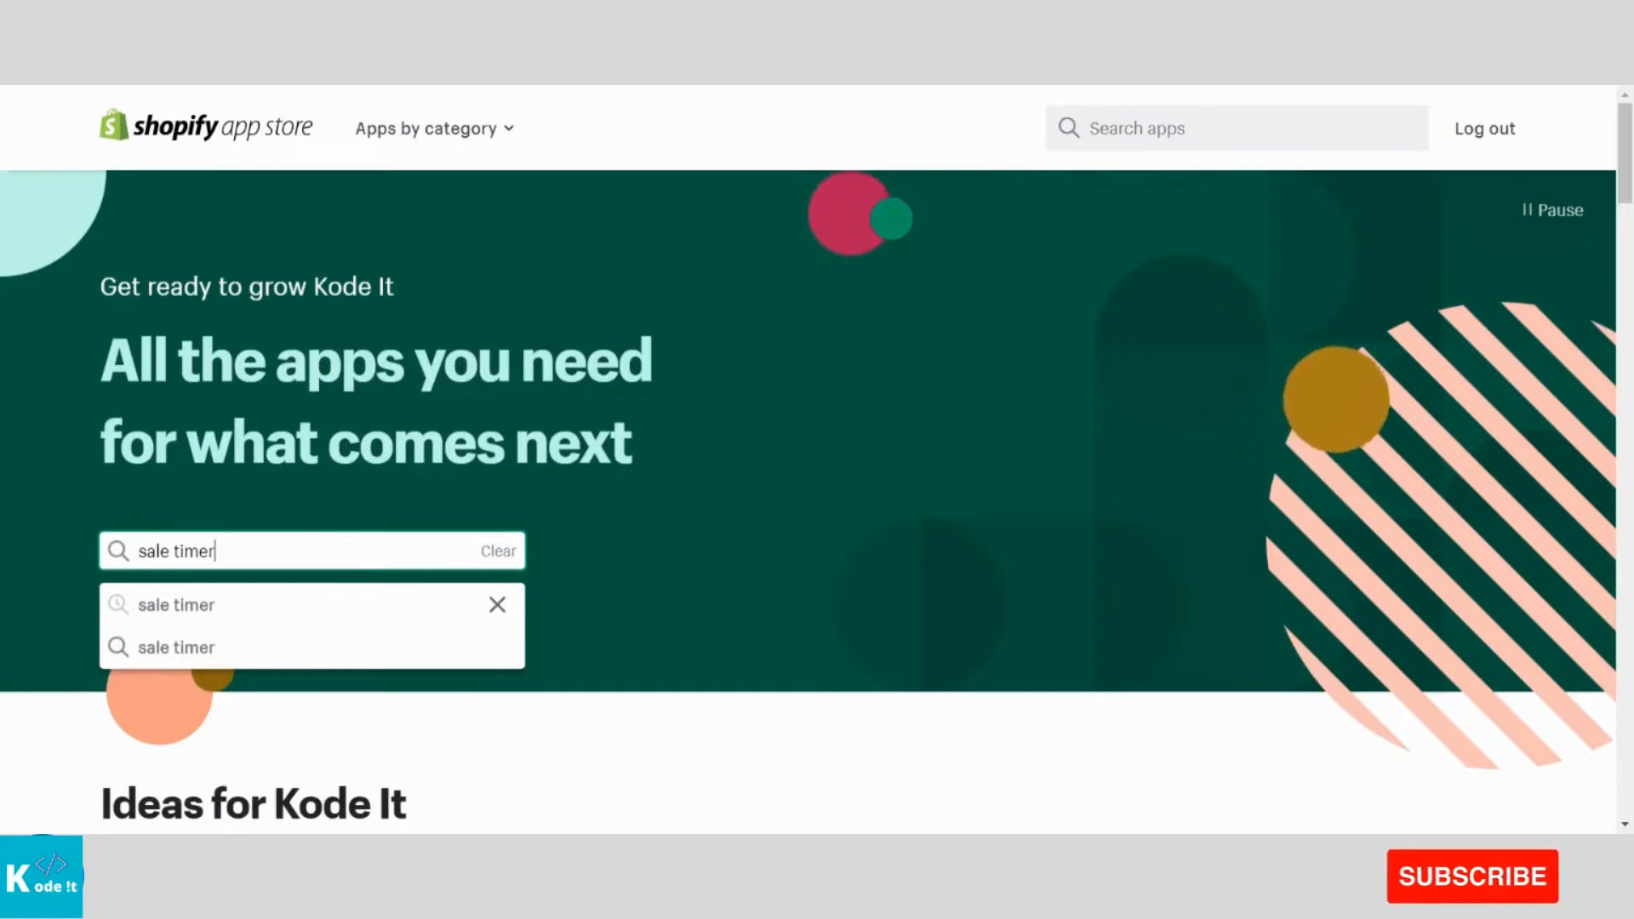
{"action": "key", "text": "Return"}
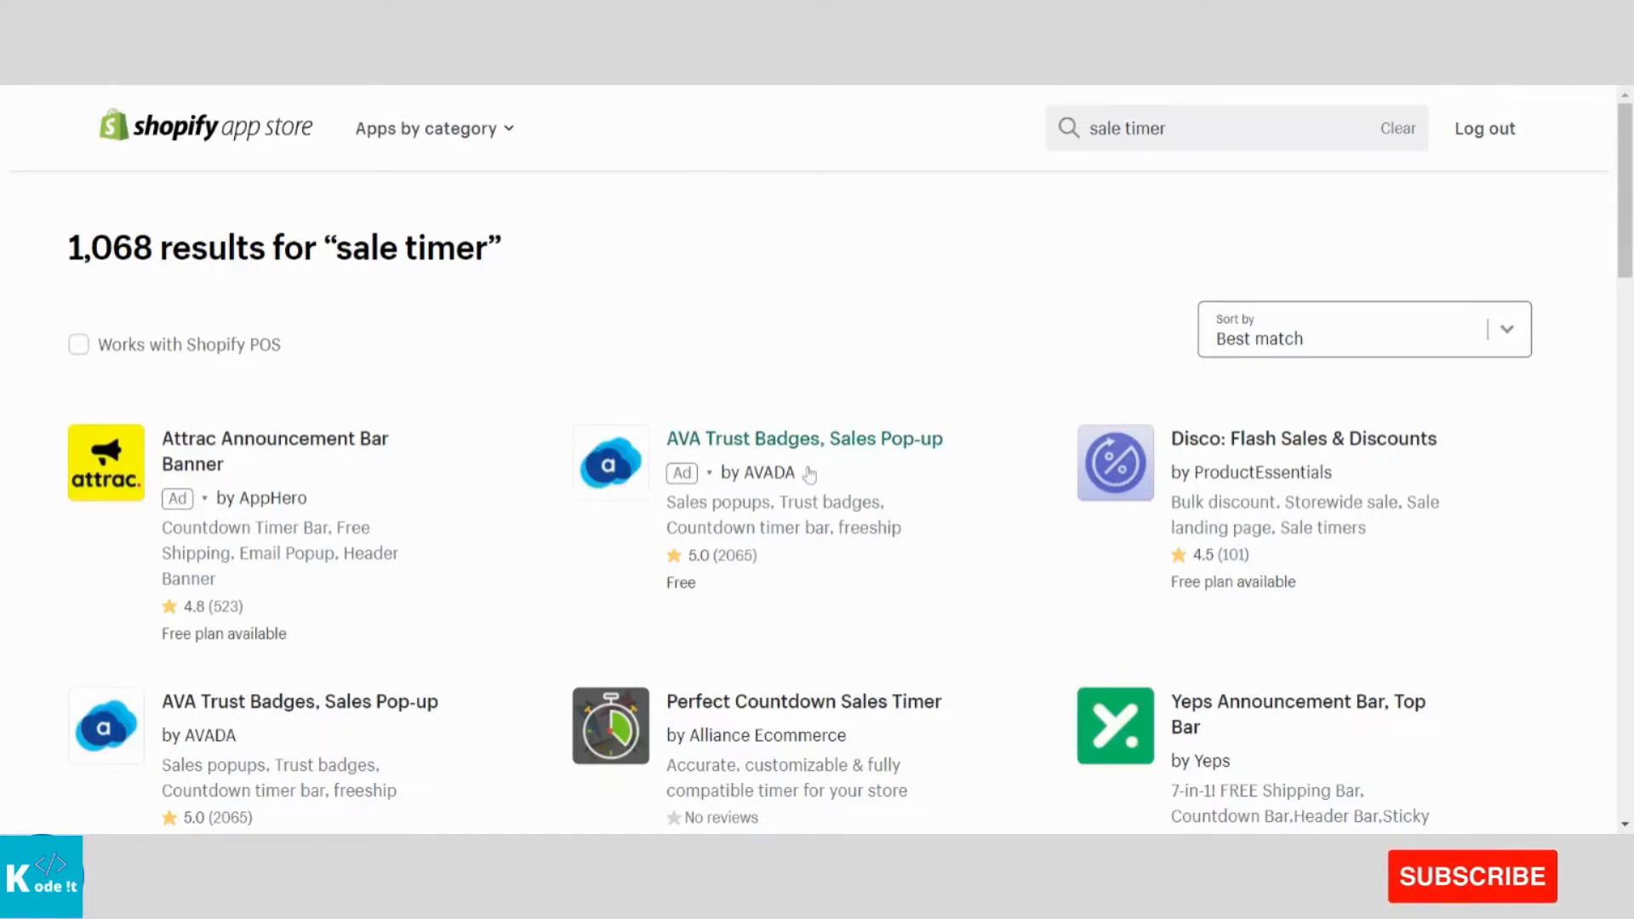
Look through the search results and open the AVA Trust Badges, Sales Pop-up listing by AVADA
{"action": "scroll", "coordinate": [809, 474], "scroll_direction": "down", "scroll_amount": 2}
{"action": "scroll", "coordinate": [810, 474], "scroll_direction": "up", "scroll_amount": 2}
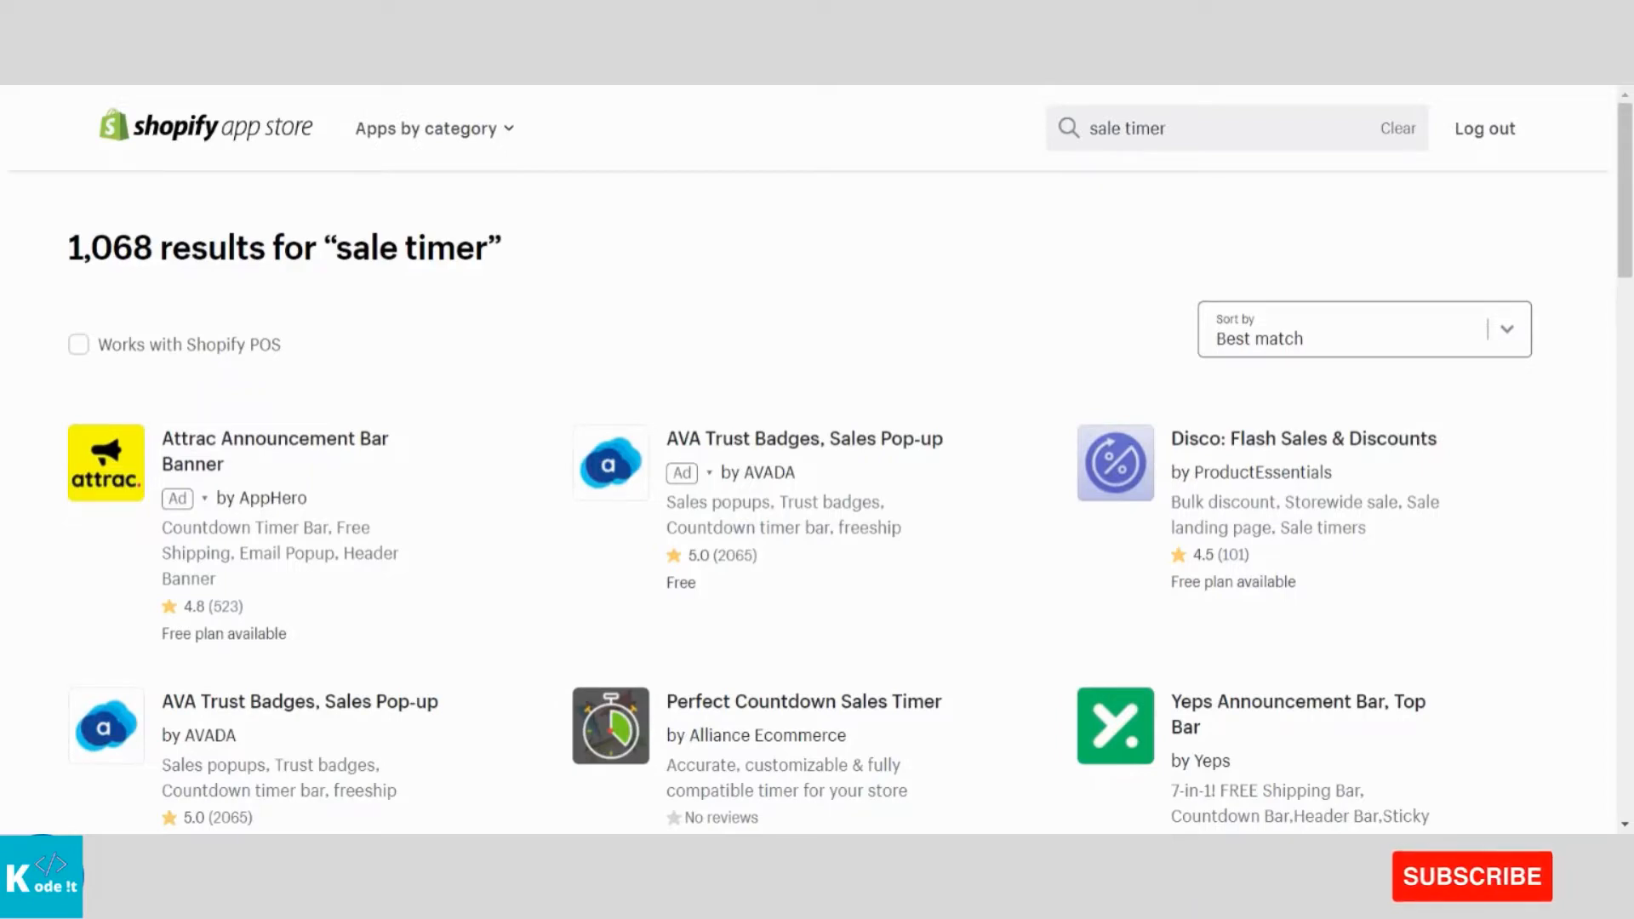
{"action": "scroll", "coordinate": [460, 438], "scroll_direction": "down", "scroll_amount": 2}
{"action": "scroll", "coordinate": [461, 438], "scroll_direction": "down", "scroll_amount": 2}
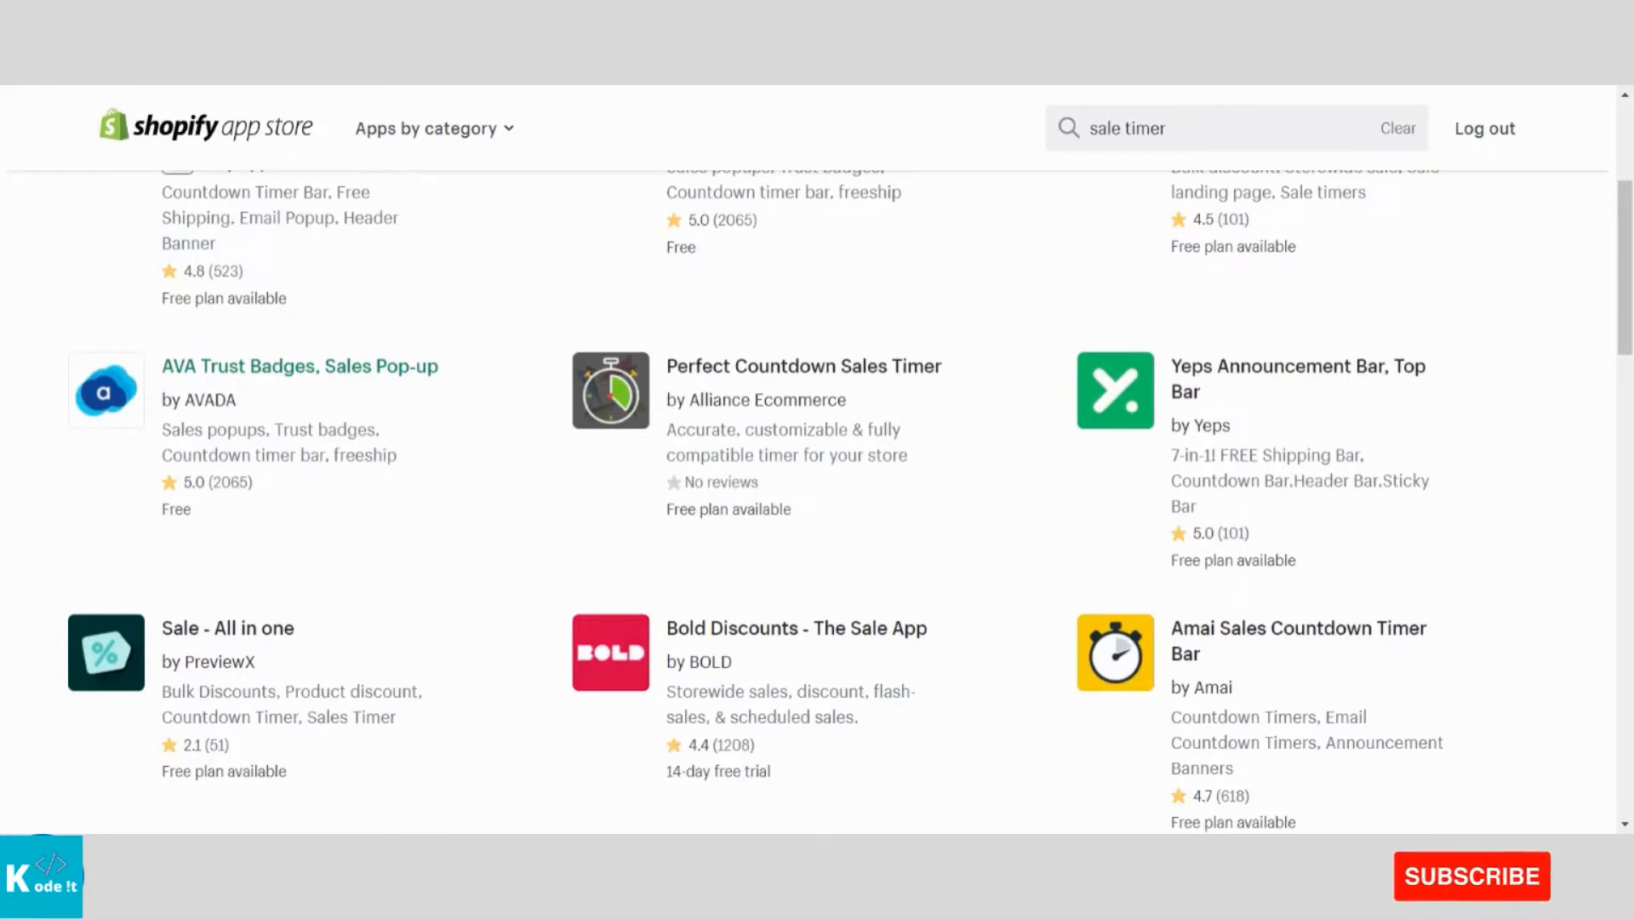
{"action": "left_click", "coordinate": [236, 428]}
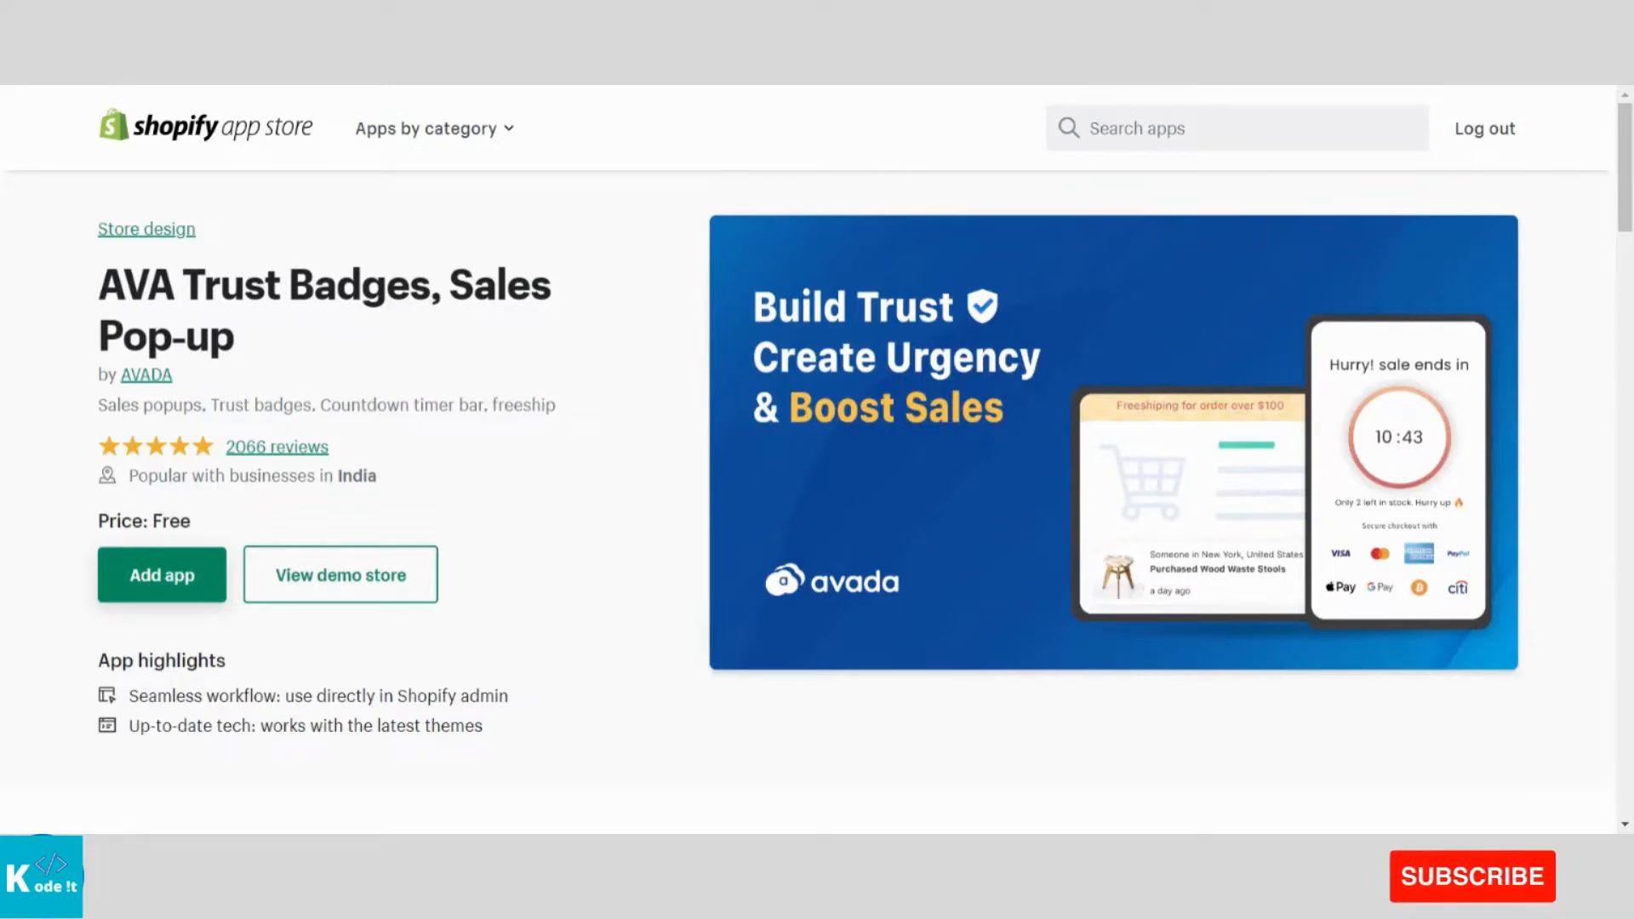
Examine the AVA Trust Badges, Sales Pop-up listing, including its price, feature images, description and reviews
{"action": "double_click", "coordinate": [171, 521]}
{"action": "left_click", "coordinate": [400, 460]}
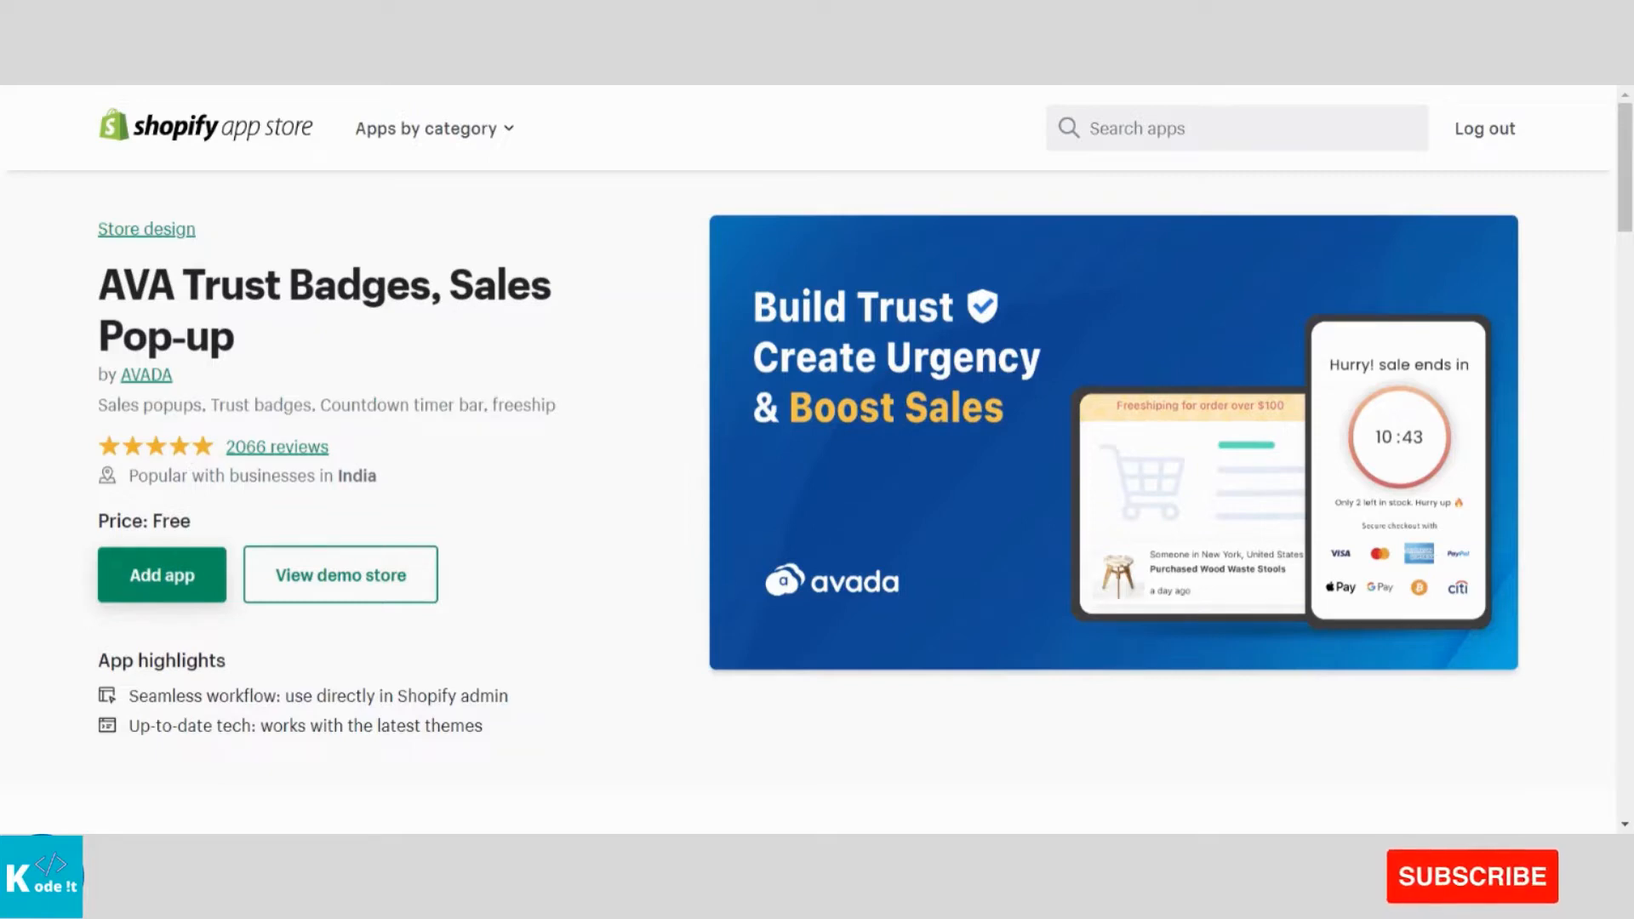
{"action": "scroll", "coordinate": [817, 459], "scroll_direction": "down", "scroll_amount": 10}
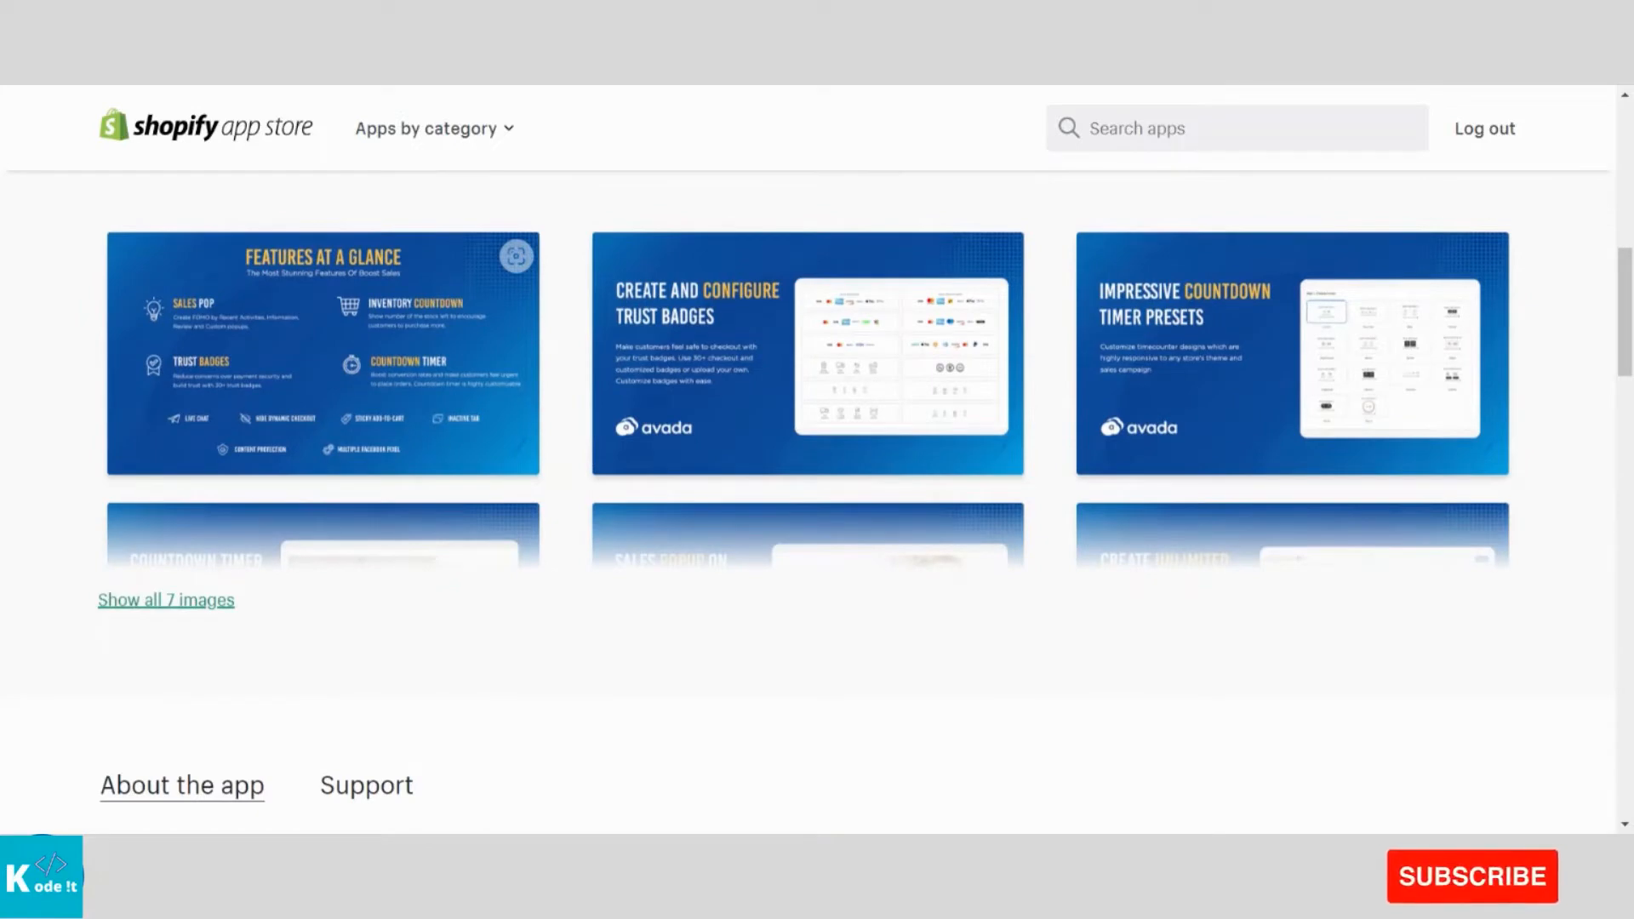
{"action": "scroll", "coordinate": [568, 234], "scroll_direction": "down", "scroll_amount": 6}
{"action": "scroll", "coordinate": [568, 234], "scroll_direction": "up", "scroll_amount": 5}
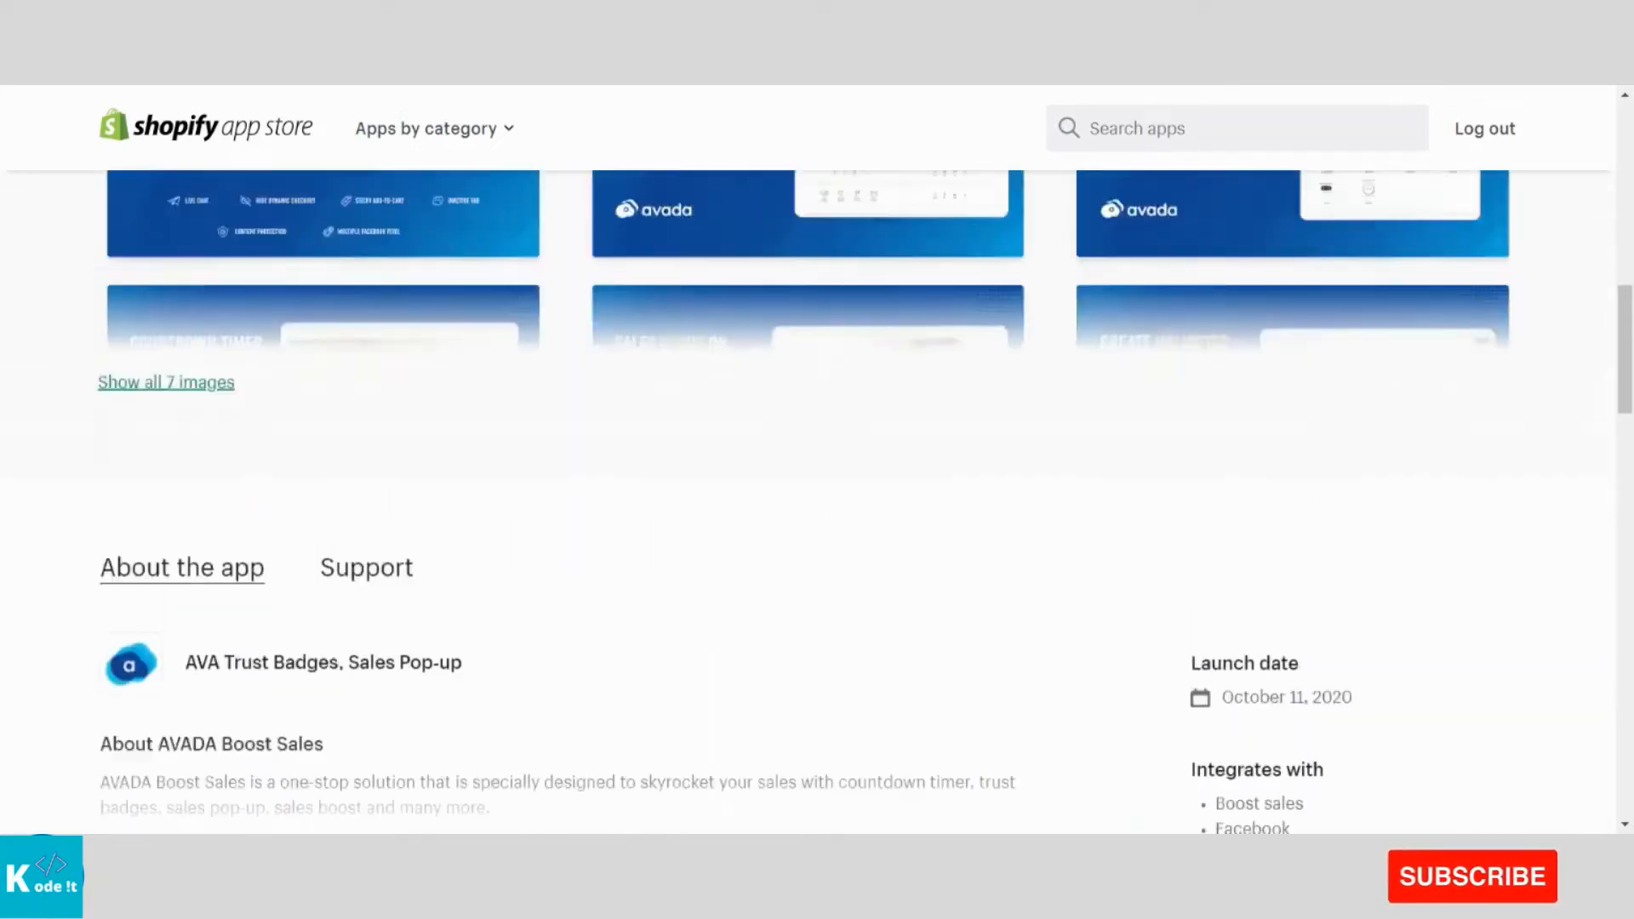
{"action": "scroll", "coordinate": [609, 449], "scroll_direction": "down", "scroll_amount": 9}
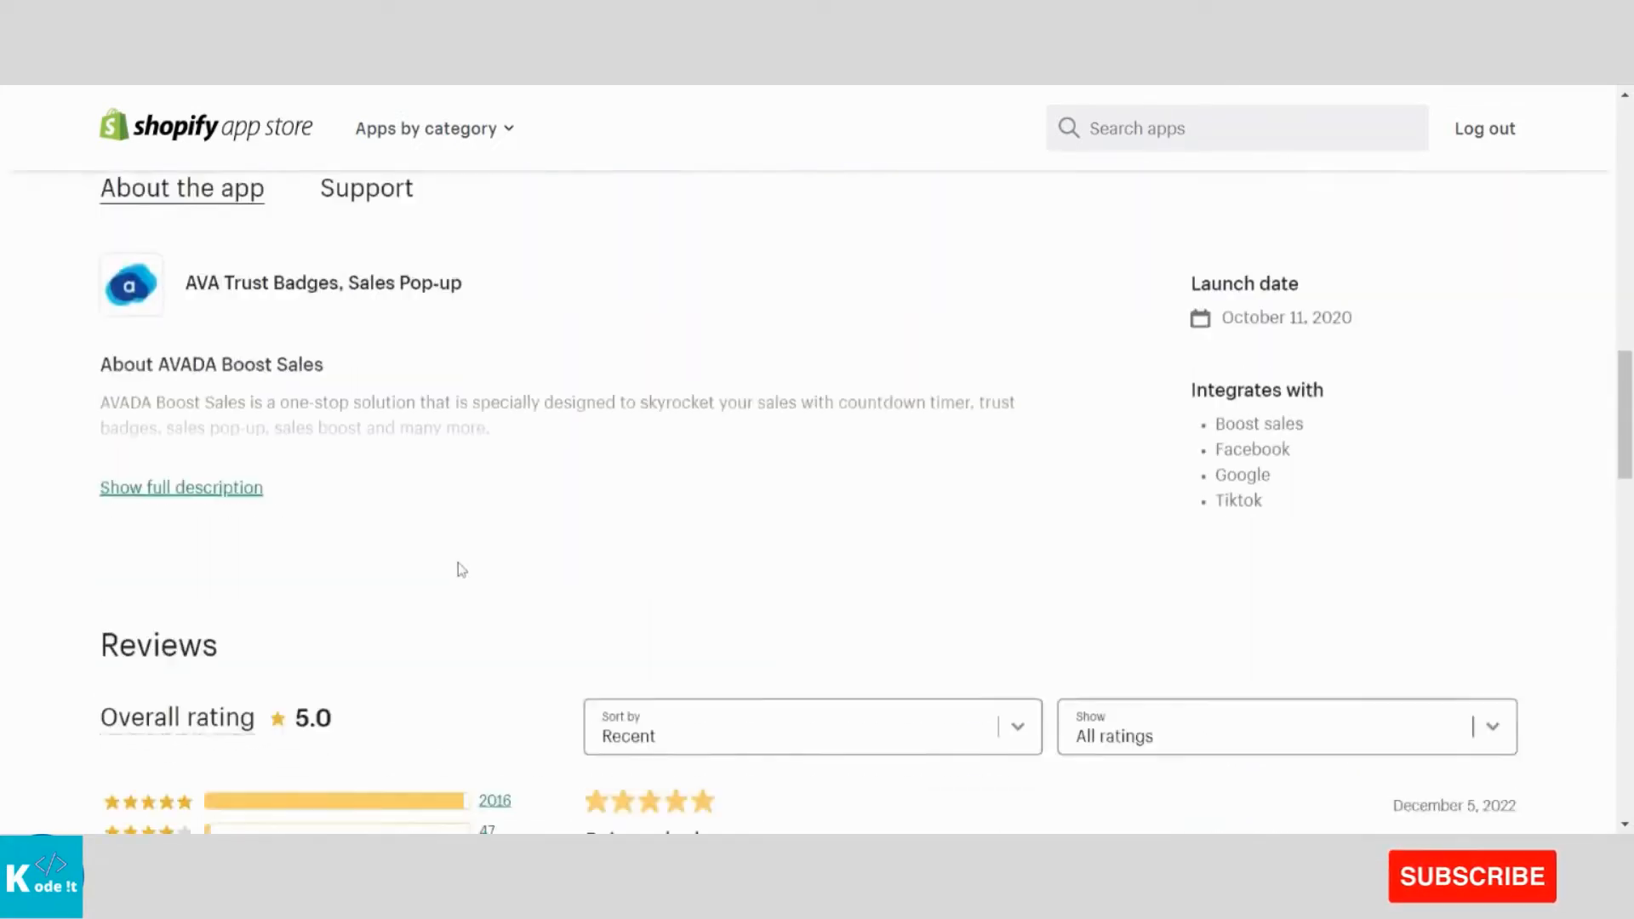
{"action": "scroll", "coordinate": [461, 569], "scroll_direction": "down", "scroll_amount": 3}
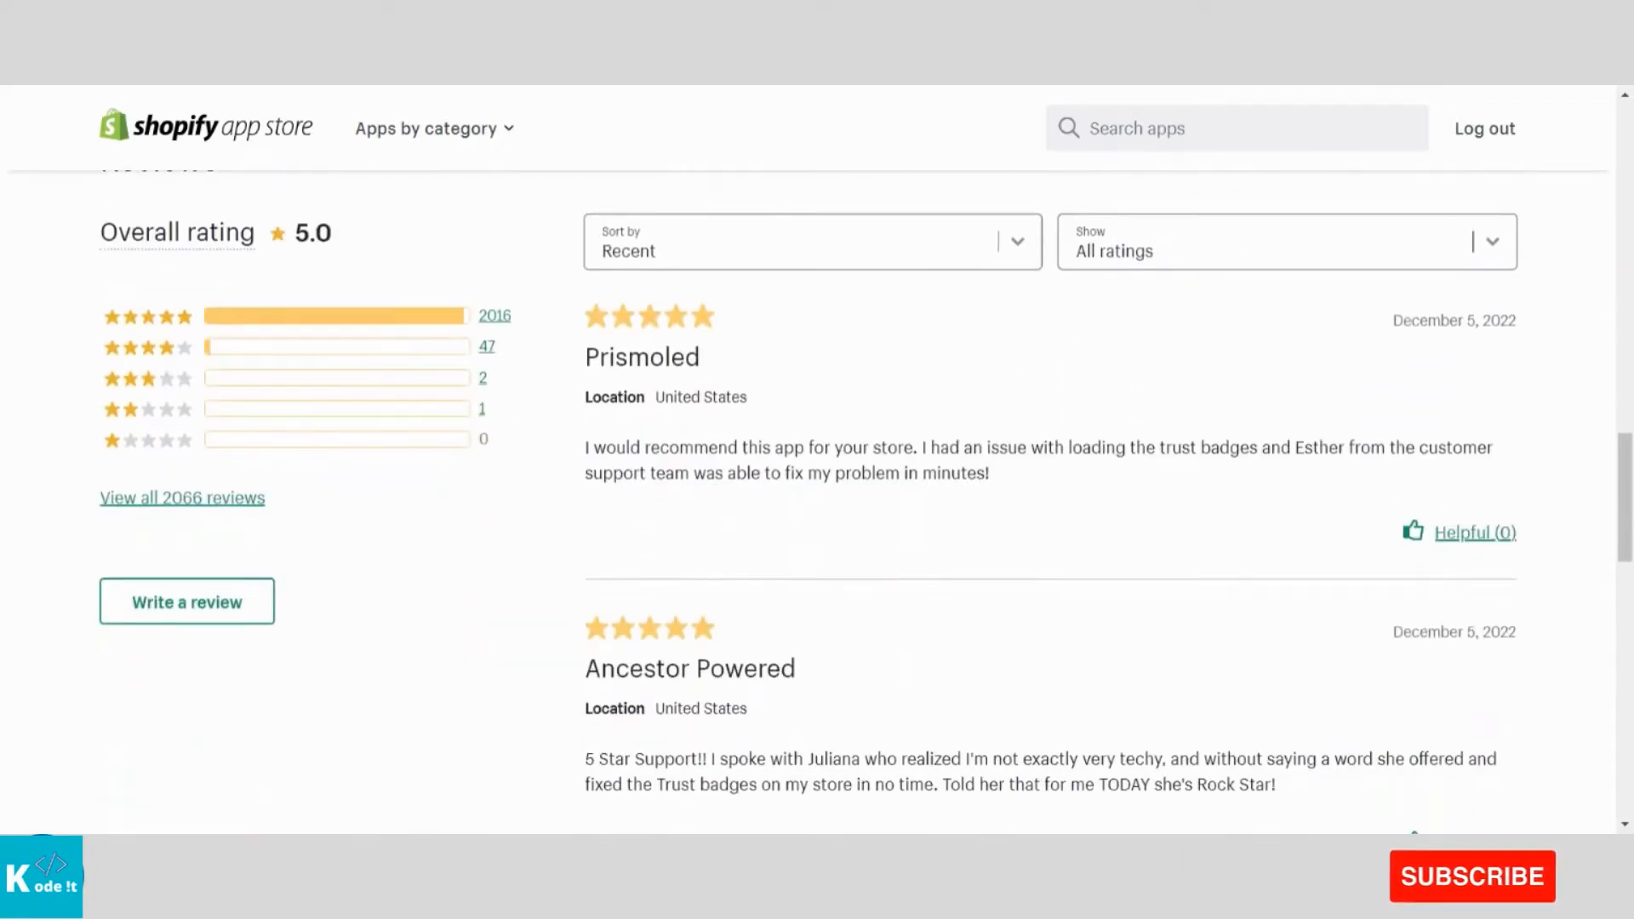
{"action": "scroll", "coordinate": [456, 565], "scroll_direction": "down", "scroll_amount": 3}
{"action": "scroll", "coordinate": [817, 459], "scroll_direction": "up", "scroll_amount": 20}
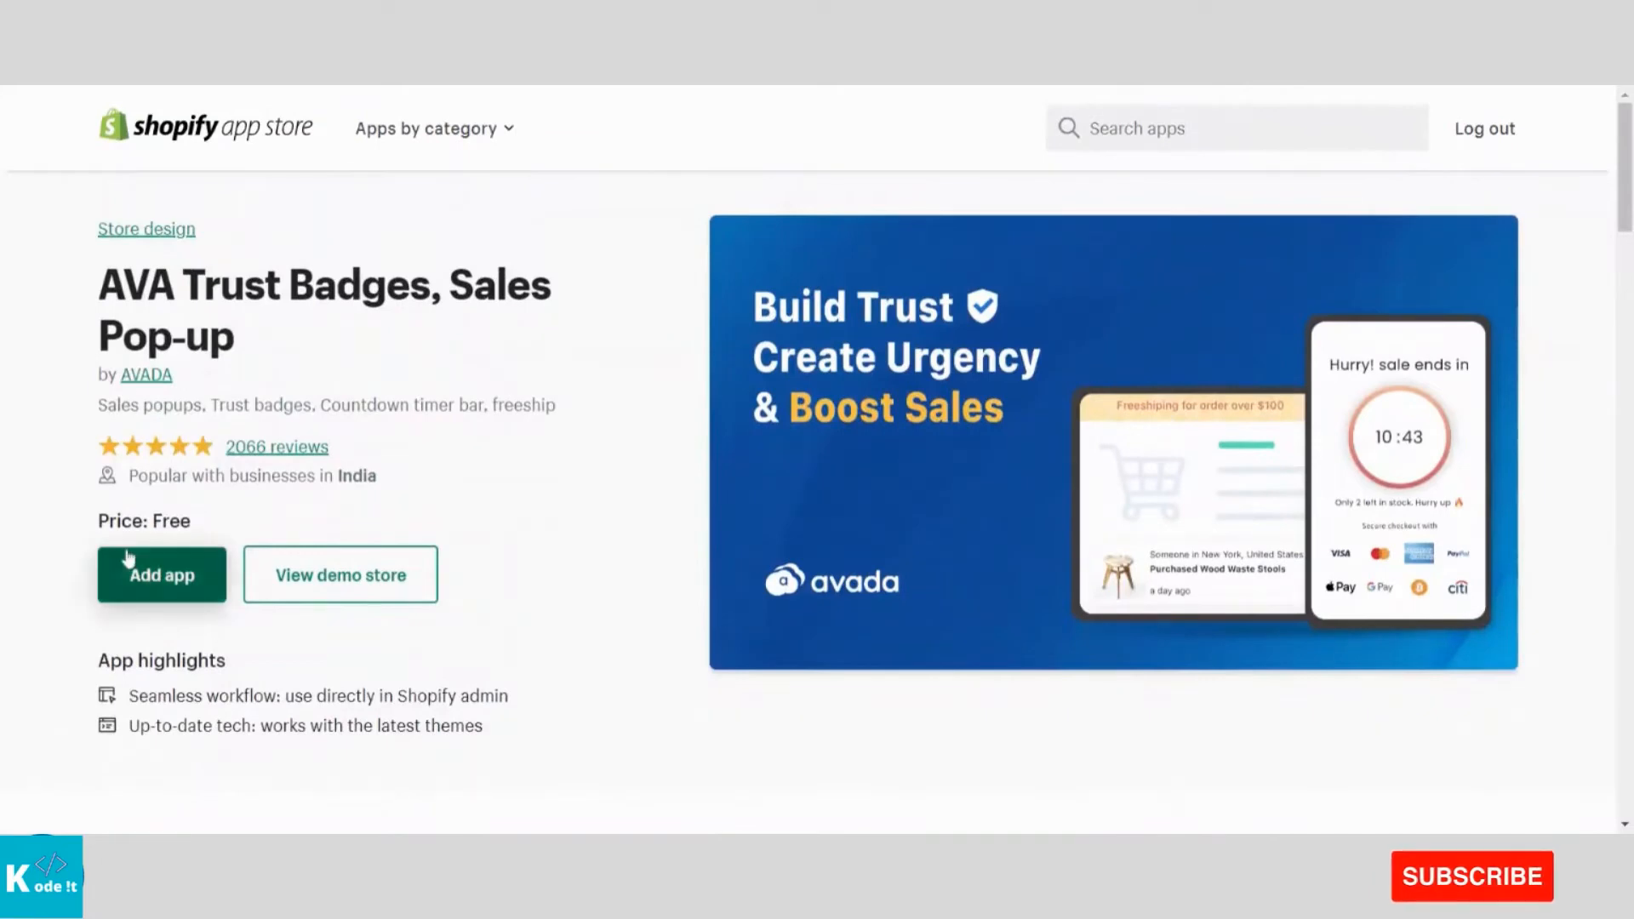
Add AVA Trust Badges, Sales Pop-up to the Kode It store, reviewing its privacy and permission details before installing it
{"action": "left_click", "coordinate": [129, 575]}
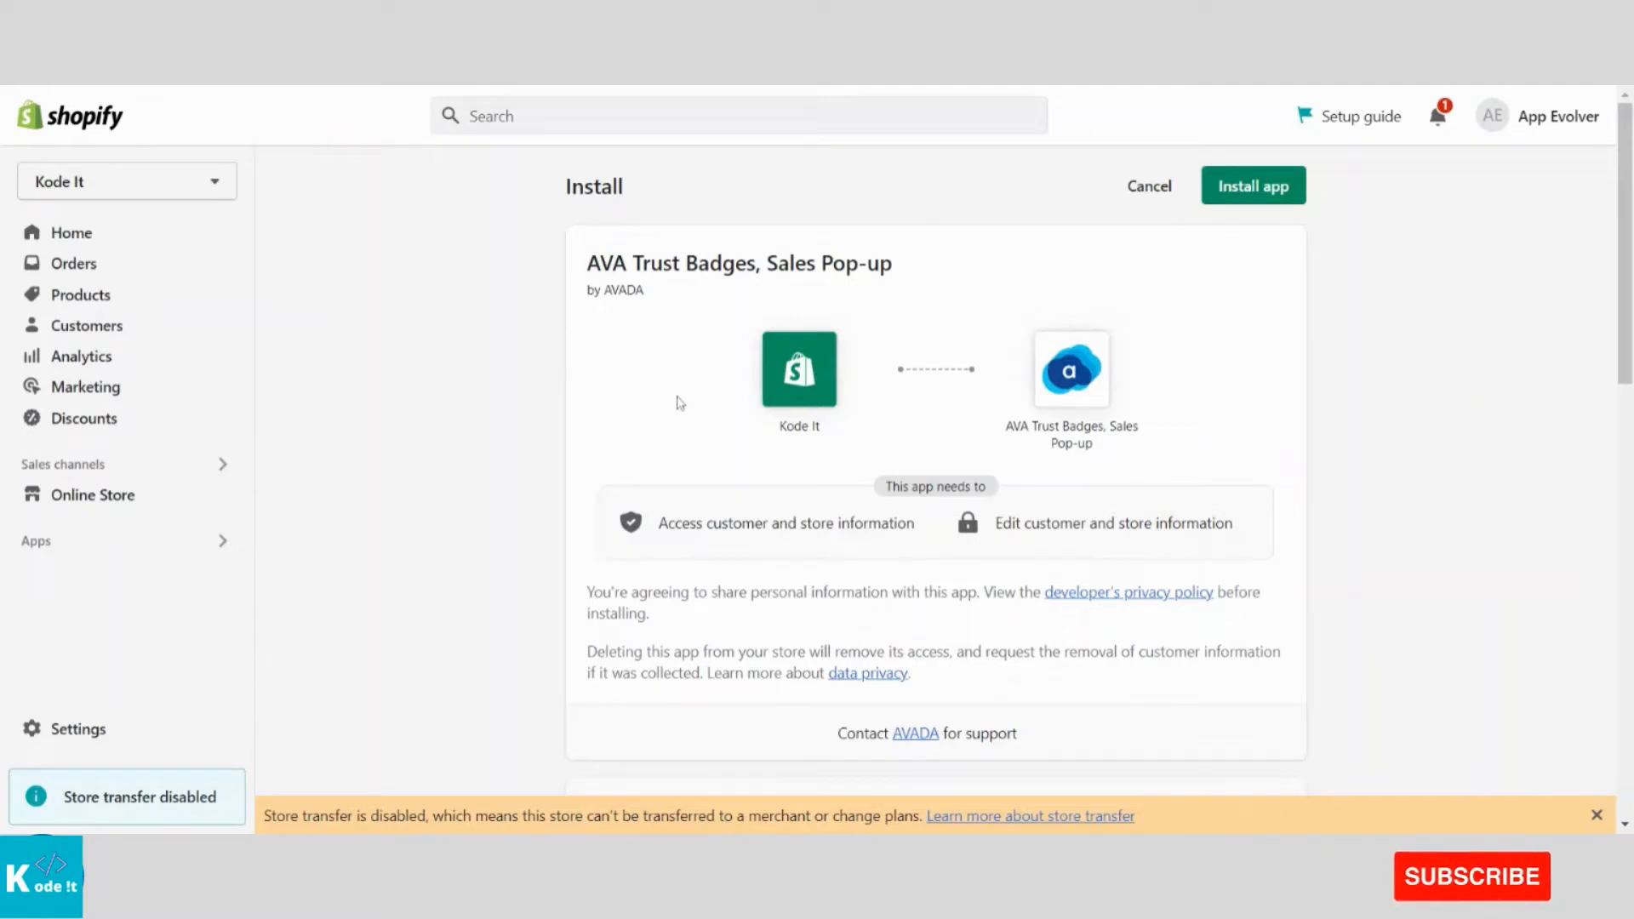
{"action": "scroll", "coordinate": [1036, 392], "scroll_direction": "down", "scroll_amount": 5}
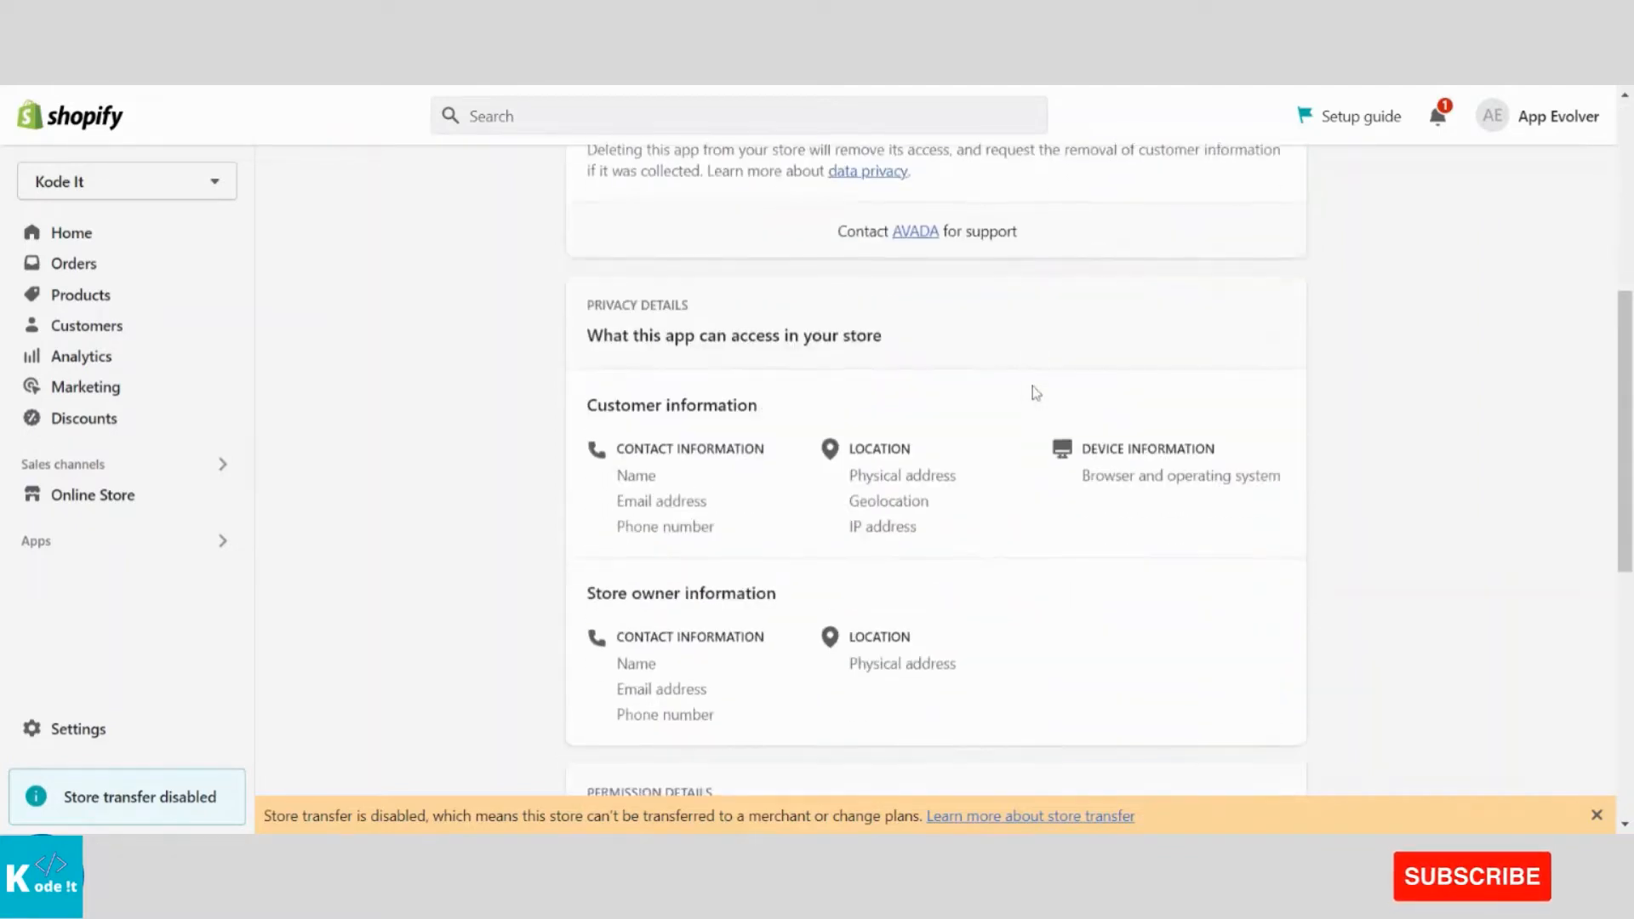
{"action": "scroll", "coordinate": [1036, 393], "scroll_direction": "down", "scroll_amount": 3}
{"action": "scroll", "coordinate": [800, 381], "scroll_direction": "up", "scroll_amount": 3}
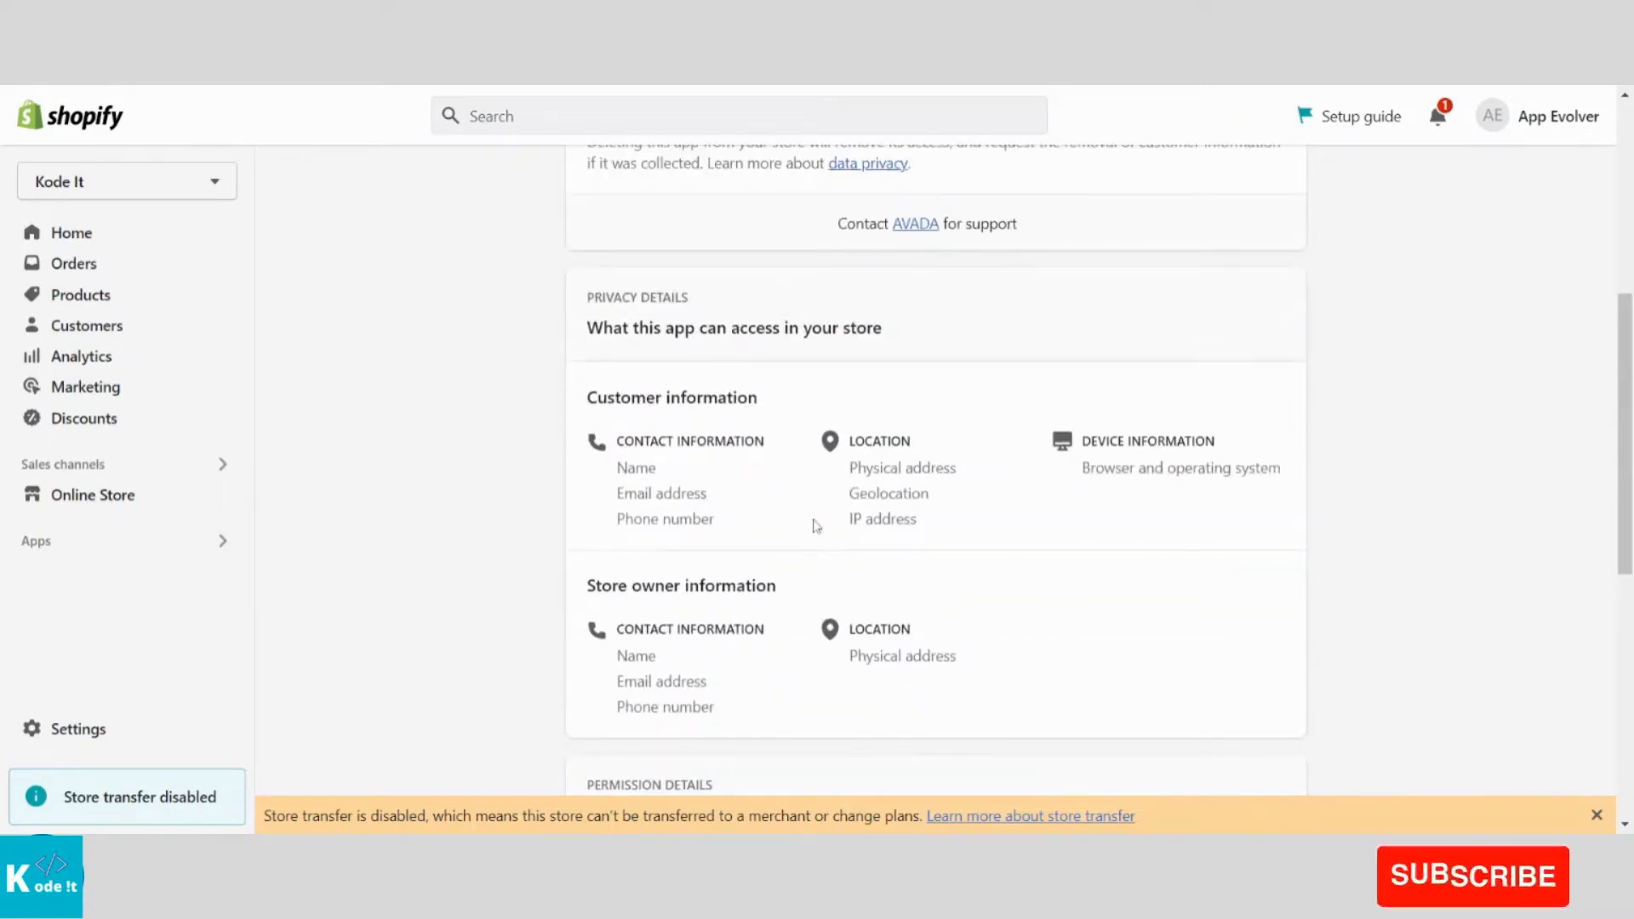
{"action": "scroll", "coordinate": [959, 610], "scroll_direction": "down", "scroll_amount": 3}
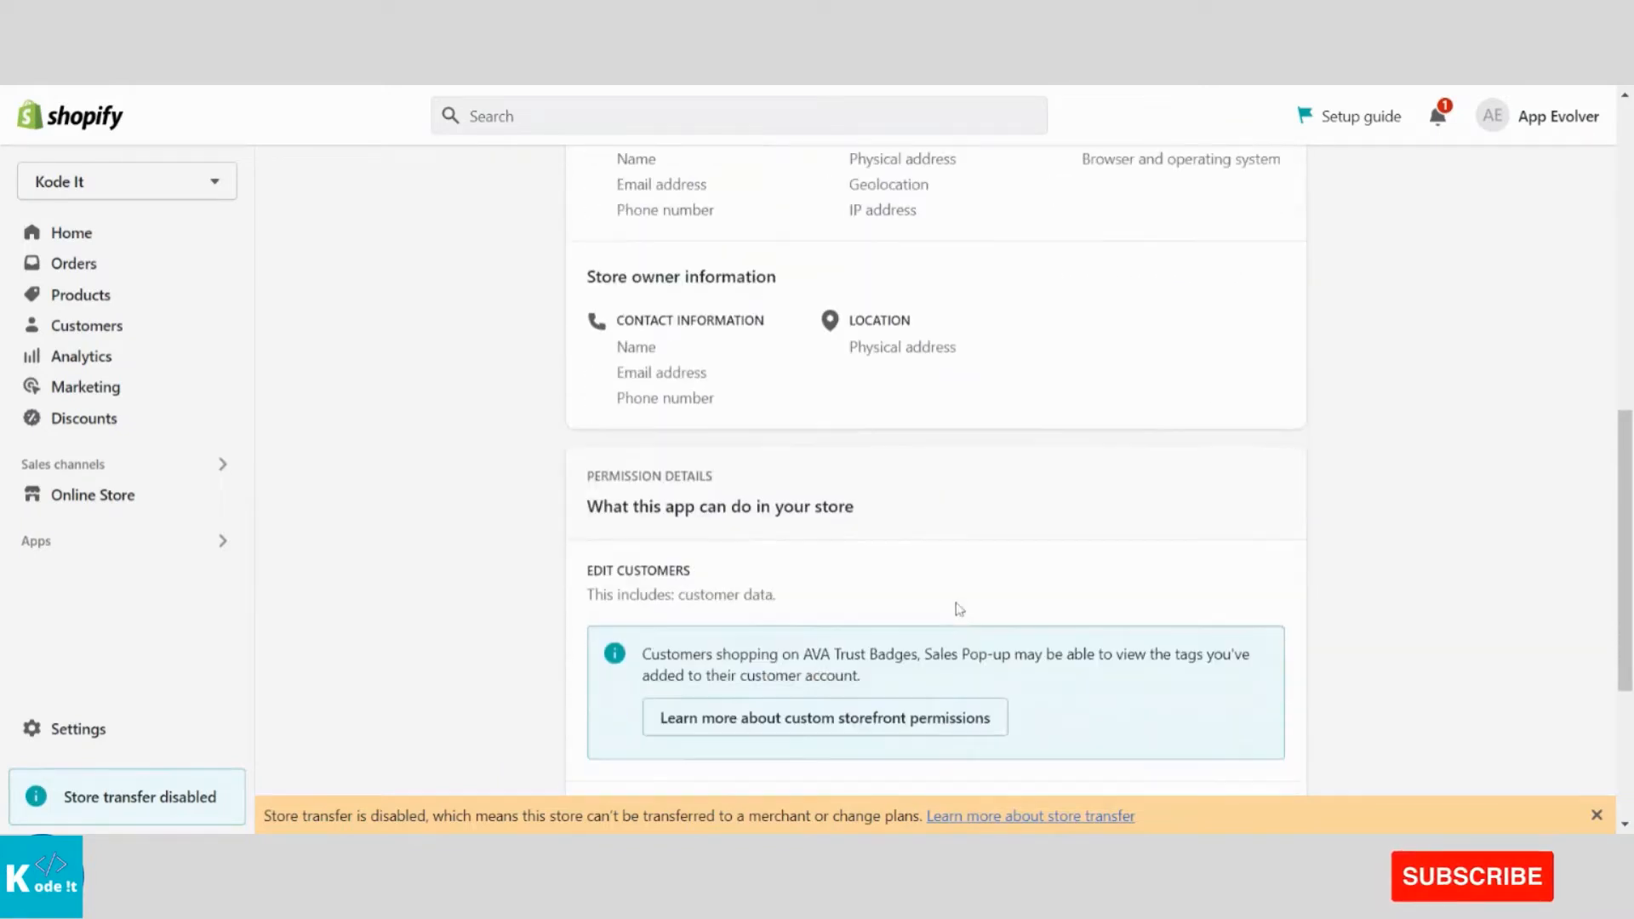
{"action": "scroll", "coordinate": [959, 609], "scroll_direction": "up", "scroll_amount": 7}
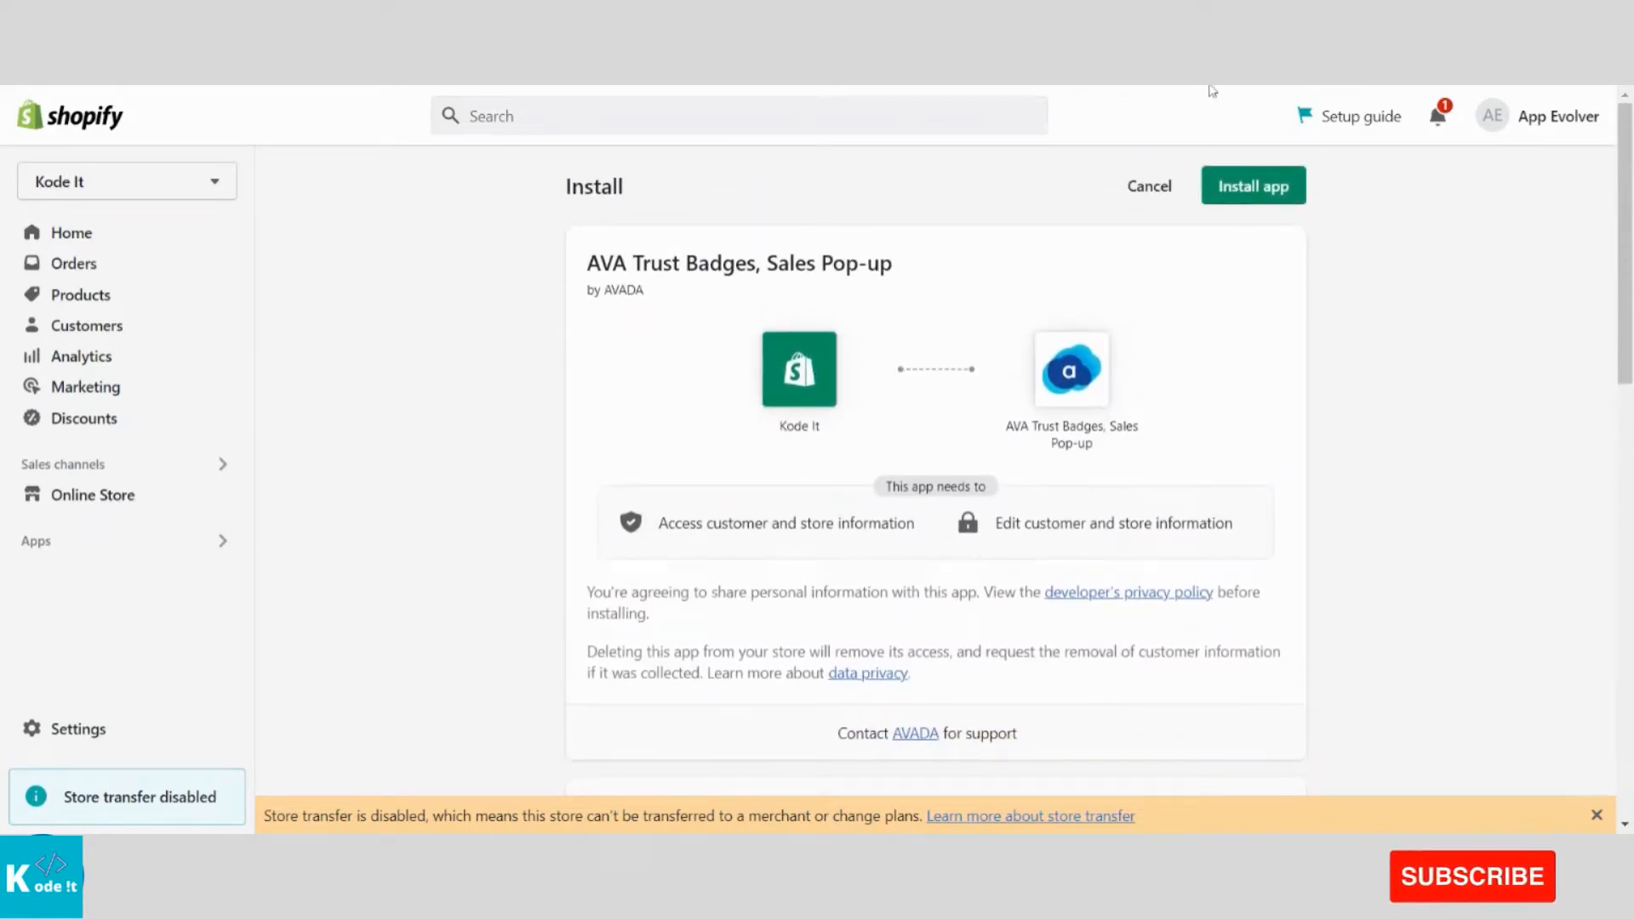
{"action": "left_click", "coordinate": [1244, 188]}
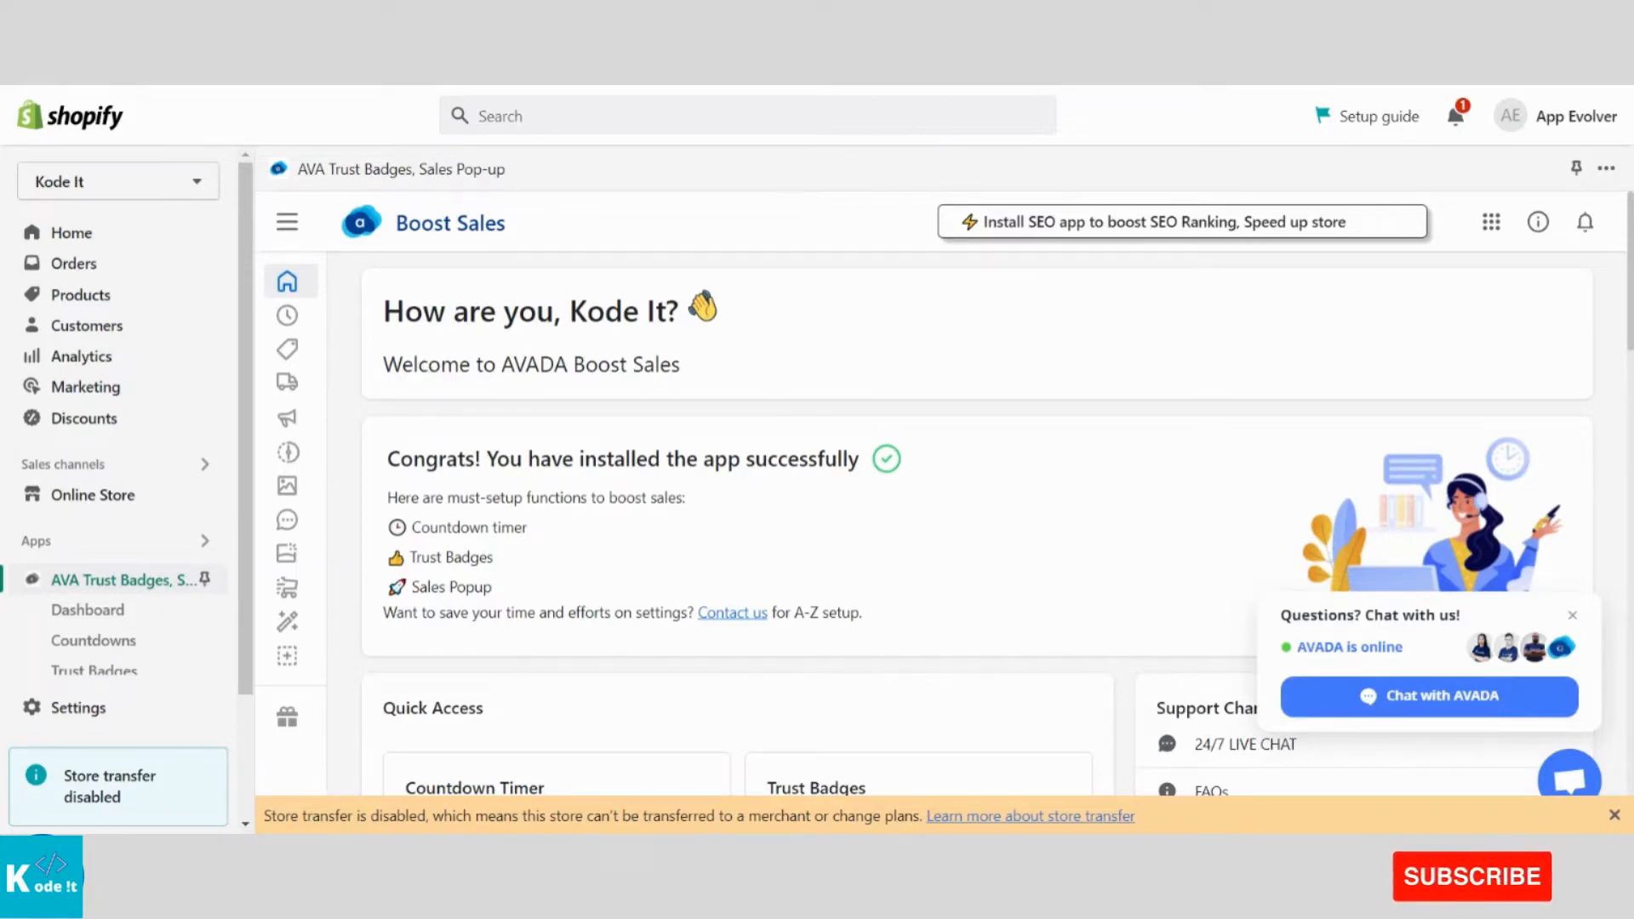
Review the Boost Sales dashboard's quick-access features and open the Countdown Timer settings
{"action": "left_click_drag", "start_coordinate": [561, 312], "coordinate": [666, 311]}
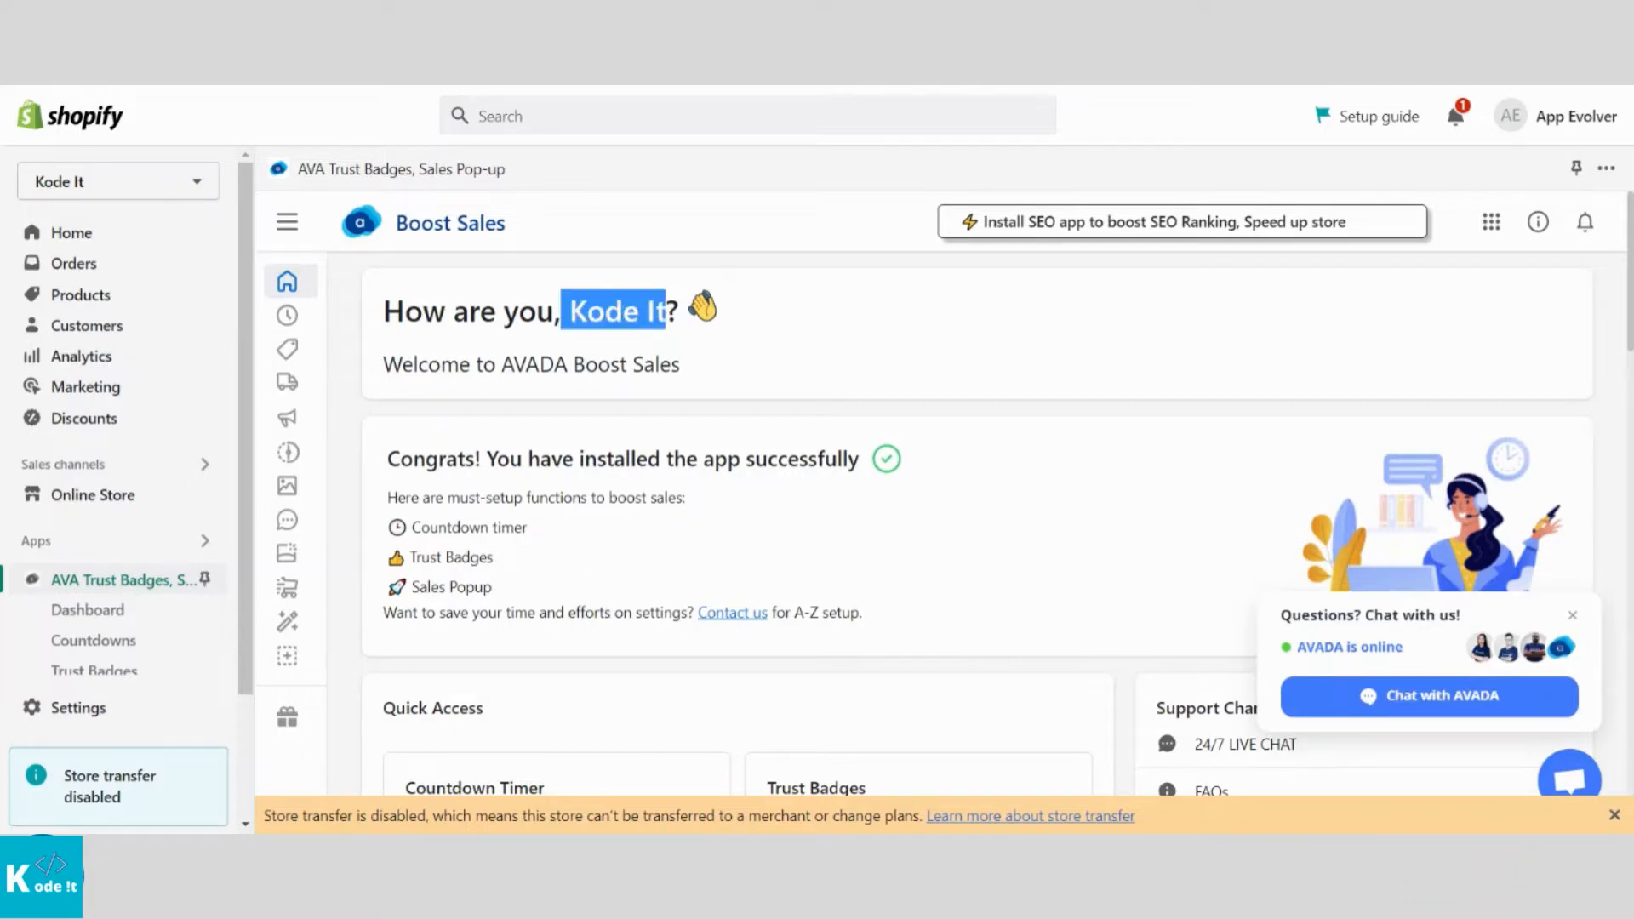
{"action": "left_click", "coordinate": [805, 413]}
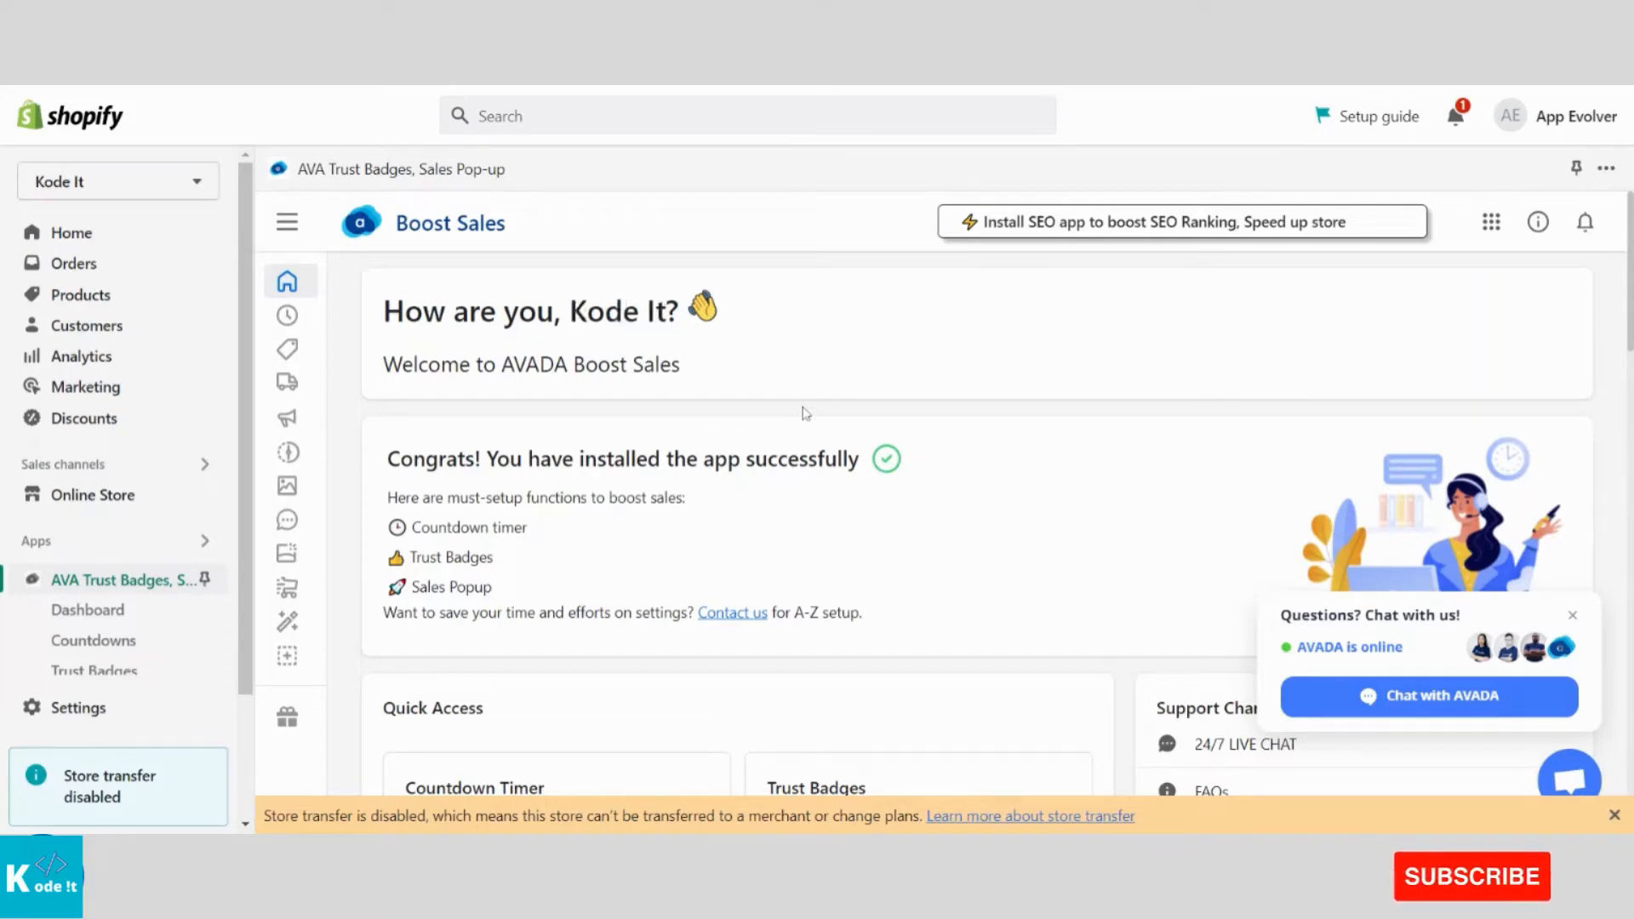
{"action": "scroll", "coordinate": [805, 413], "scroll_direction": "down", "scroll_amount": 5}
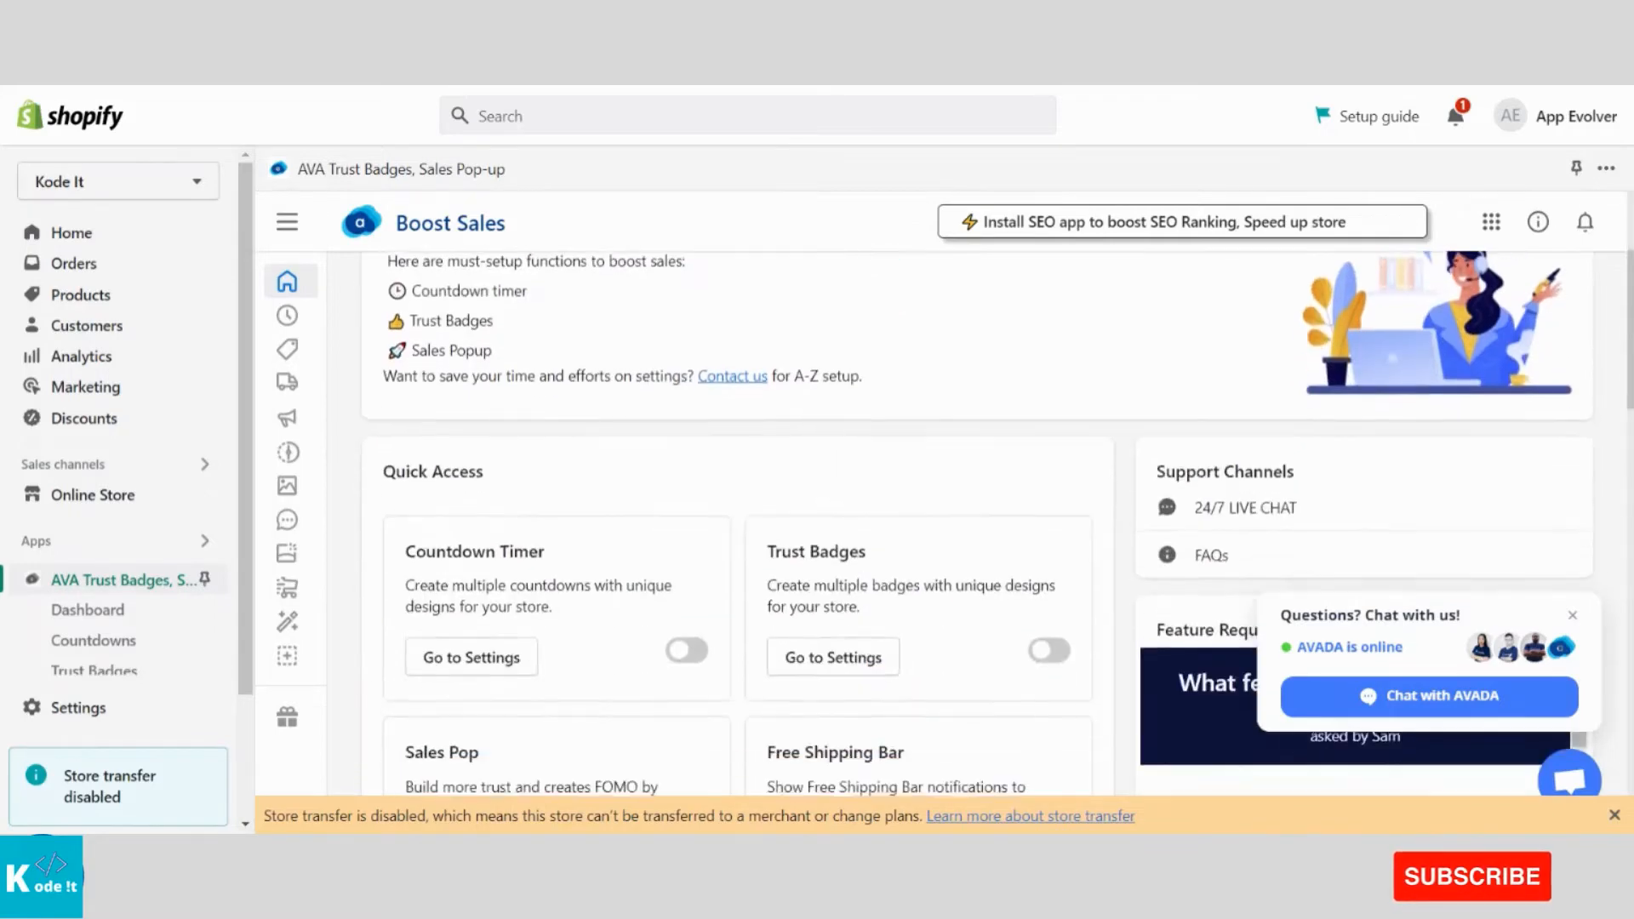
{"action": "scroll", "coordinate": [675, 340], "scroll_direction": "down", "scroll_amount": 3}
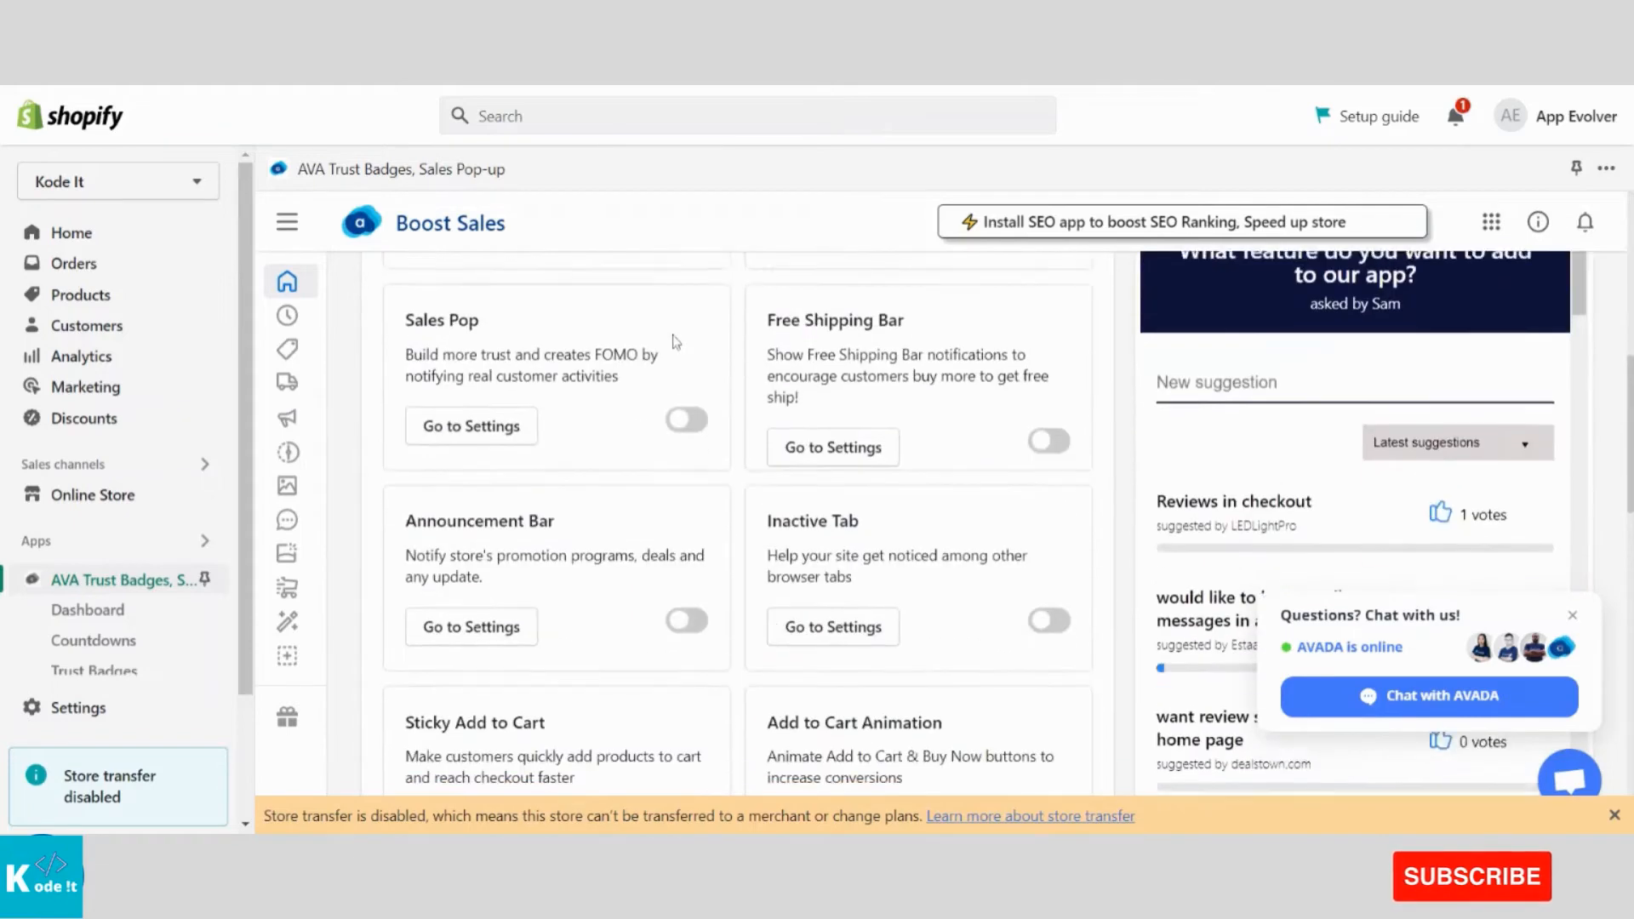
{"action": "scroll", "coordinate": [675, 341], "scroll_direction": "up", "scroll_amount": 3}
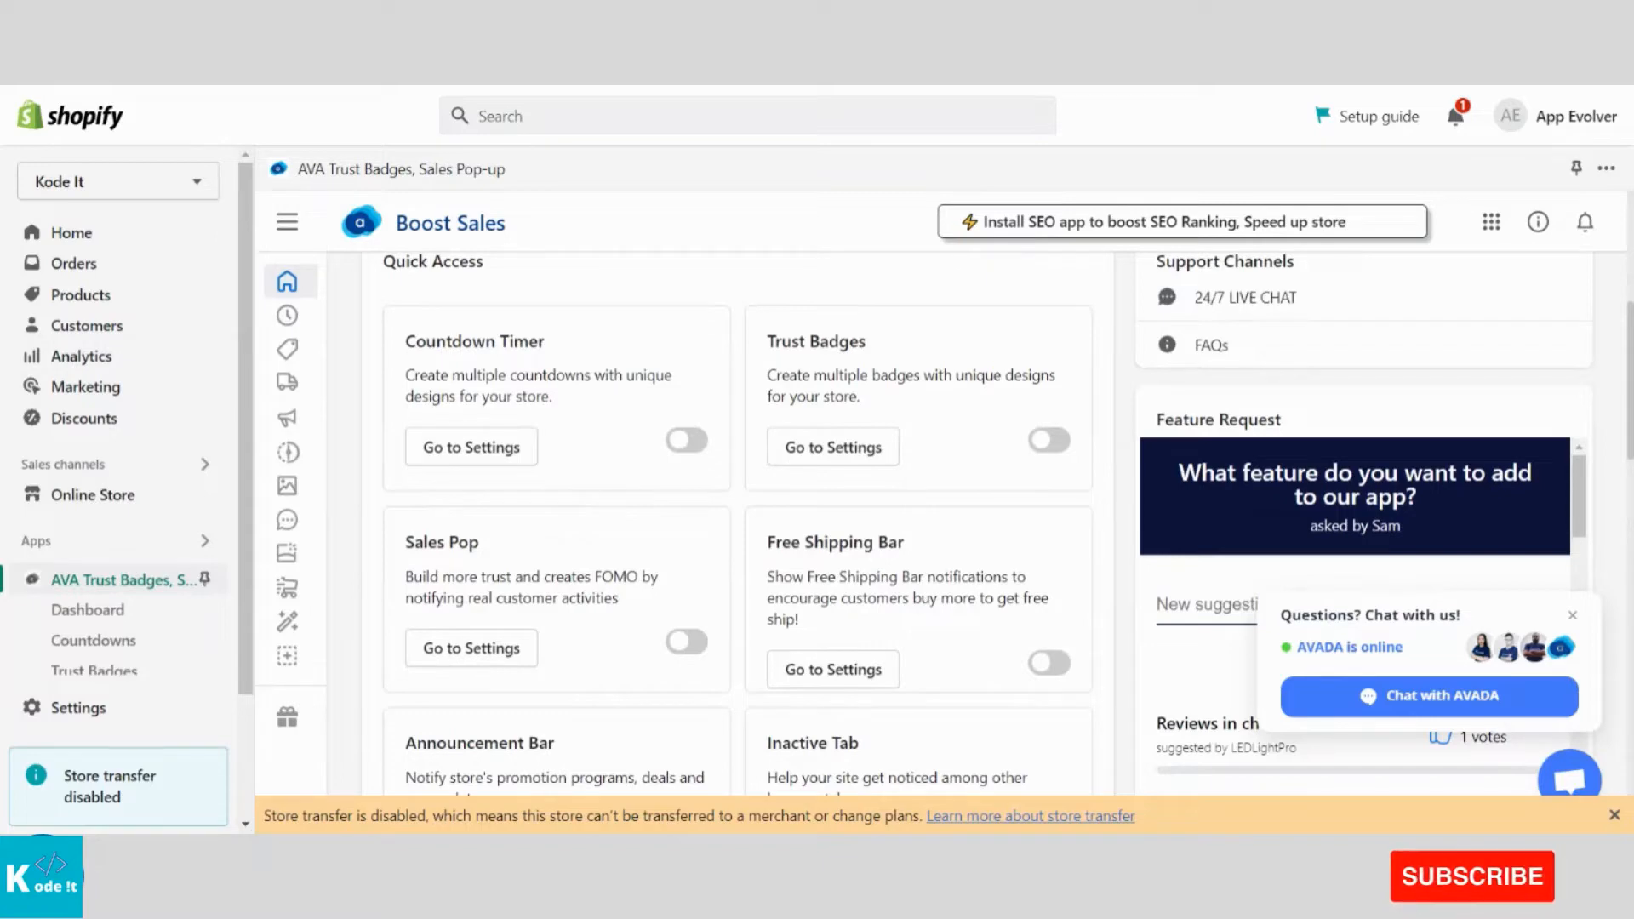
{"action": "scroll", "coordinate": [584, 405], "scroll_direction": "up", "scroll_amount": 1}
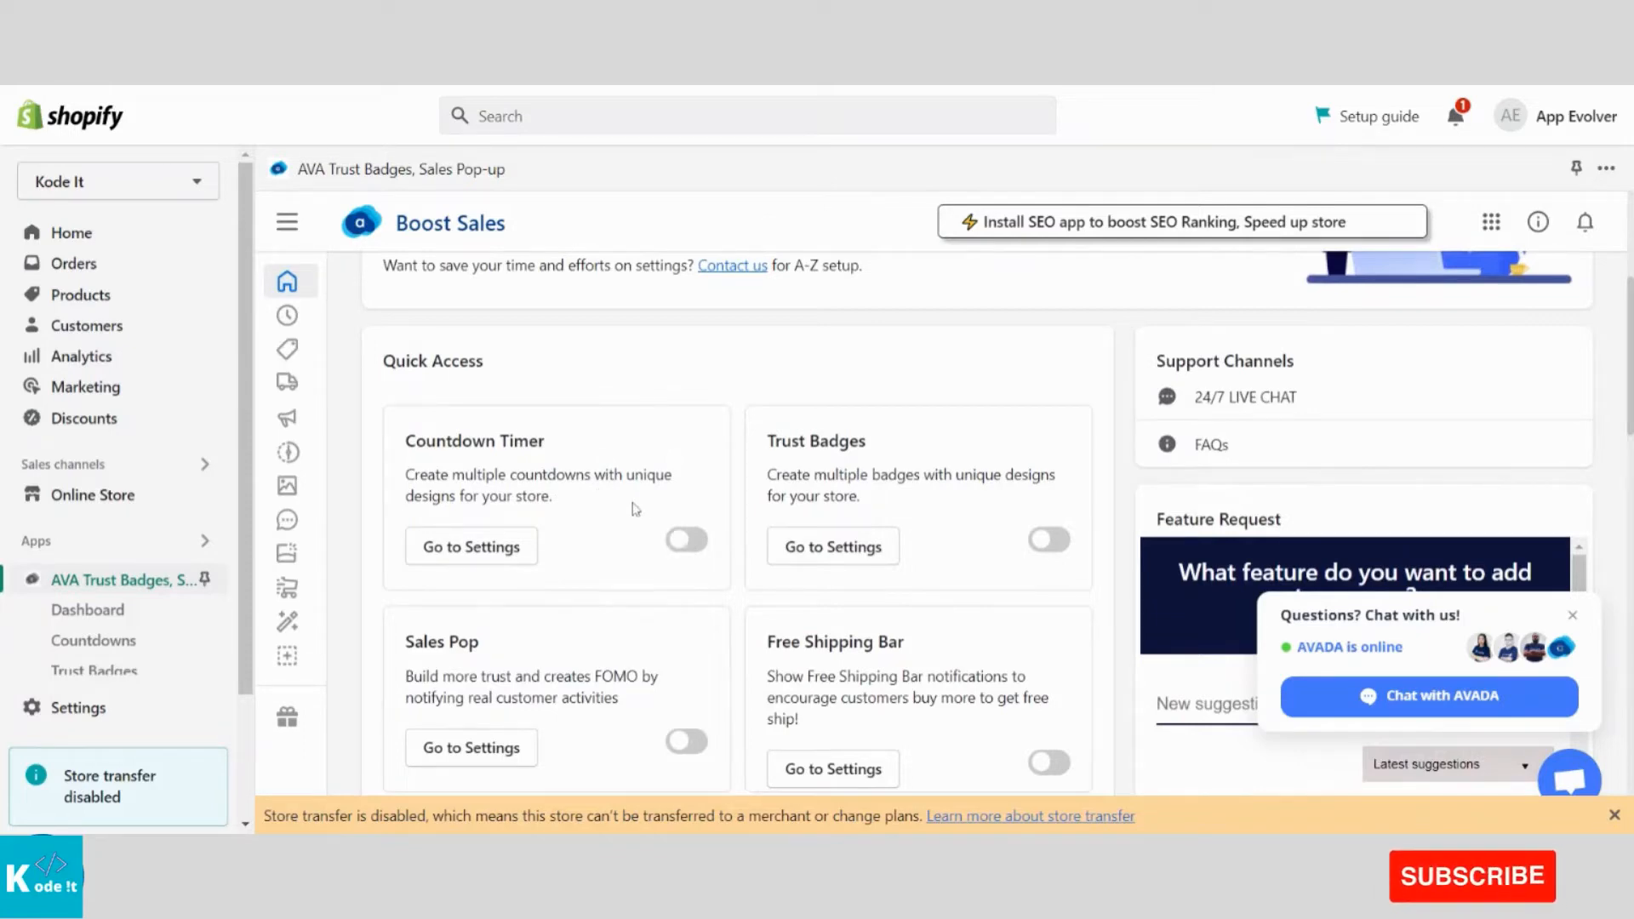
{"action": "left_click", "coordinate": [479, 549]}
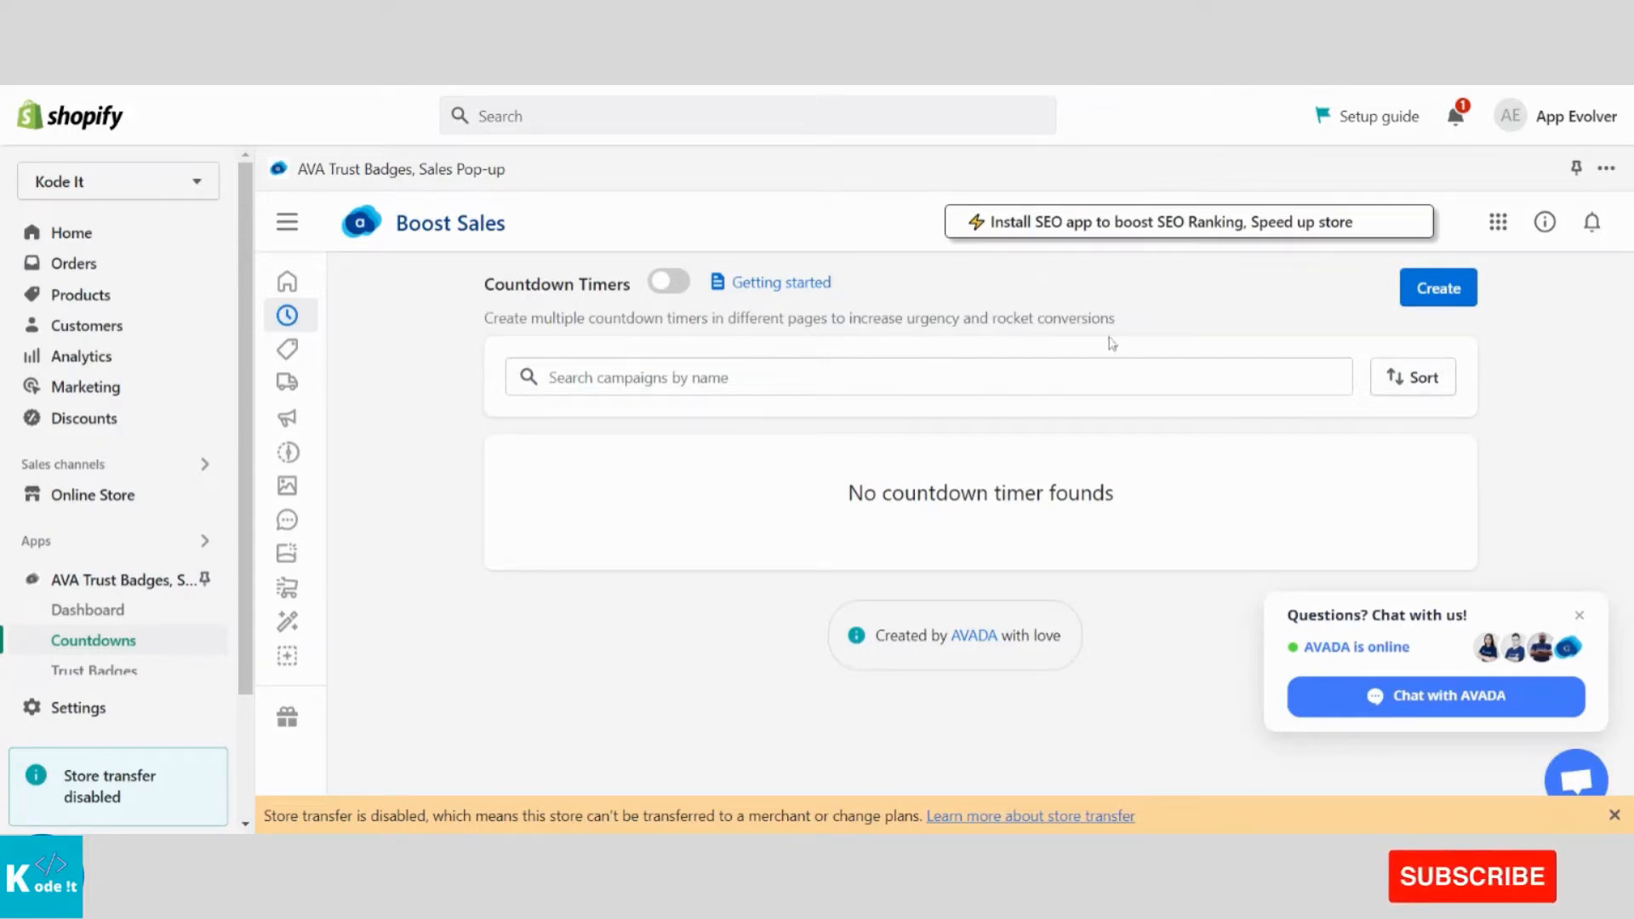
Create a new countdown timer, look through the light presets, and choose the Amsterdam preset
{"action": "left_click", "coordinate": [1436, 293]}
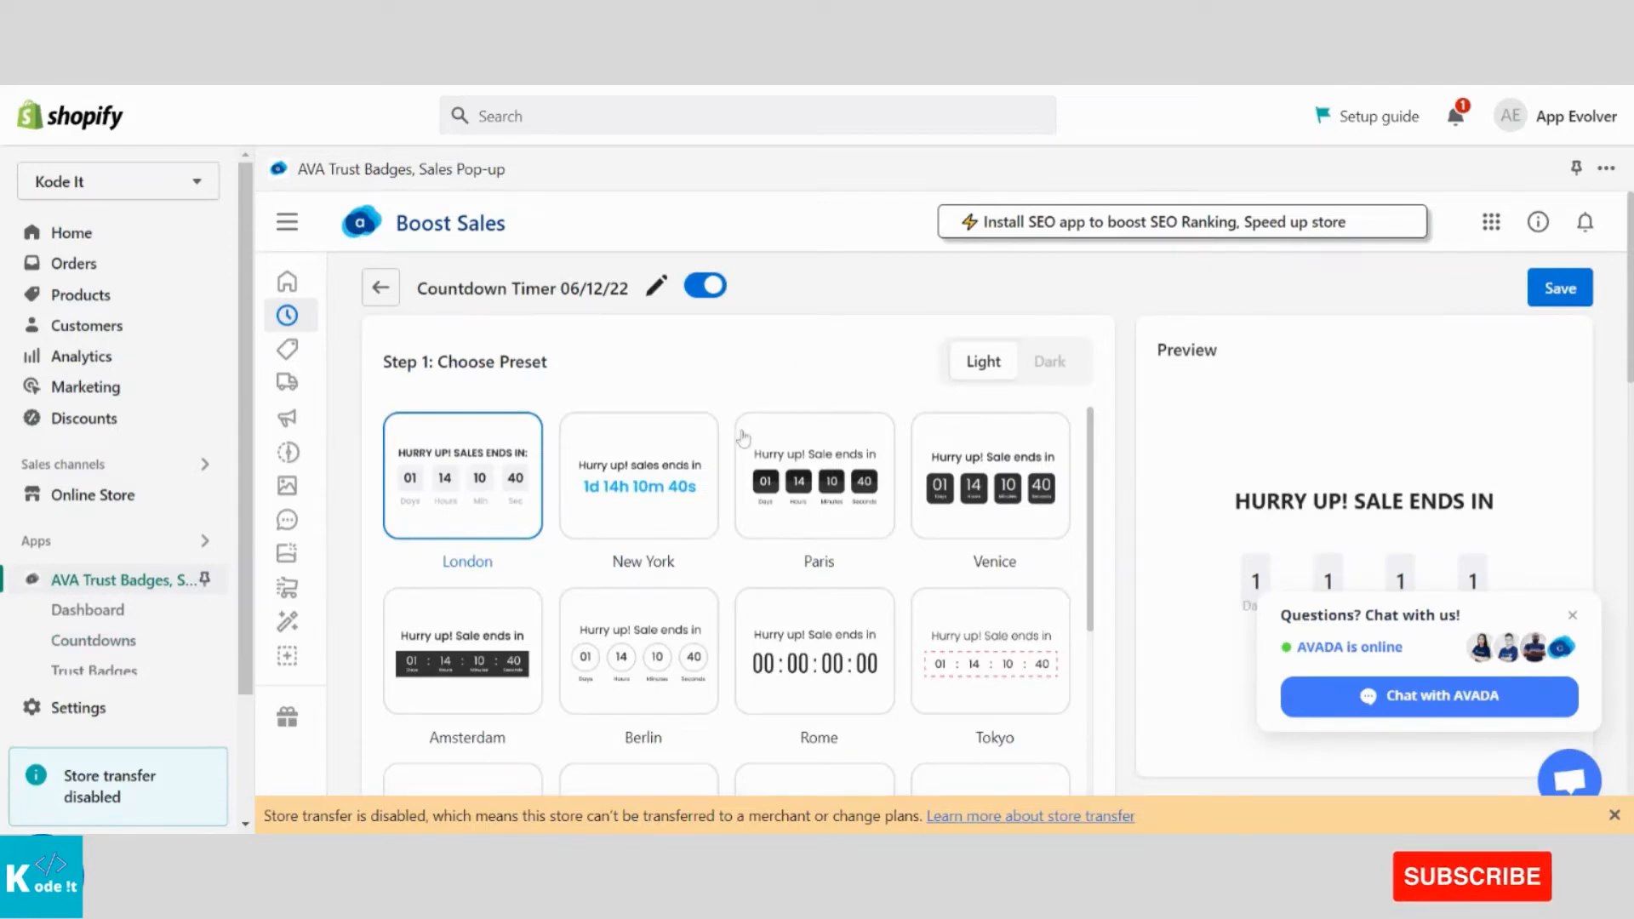
{"action": "scroll", "coordinate": [732, 531], "scroll_direction": "down", "scroll_amount": 3}
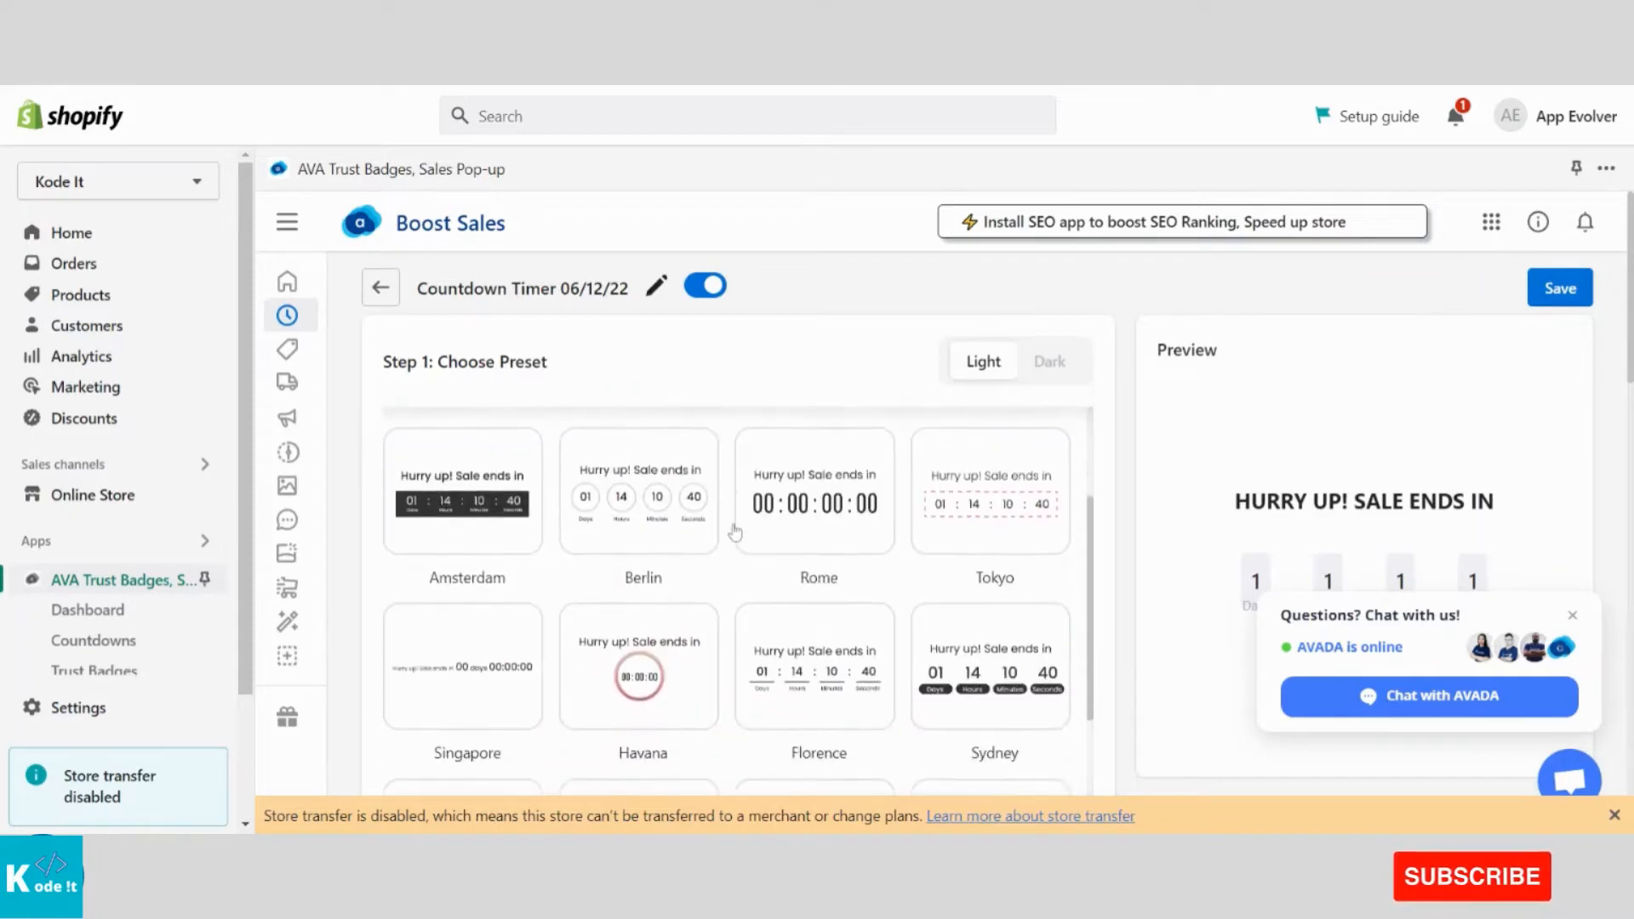
{"action": "scroll", "coordinate": [735, 532], "scroll_direction": "down", "scroll_amount": 5}
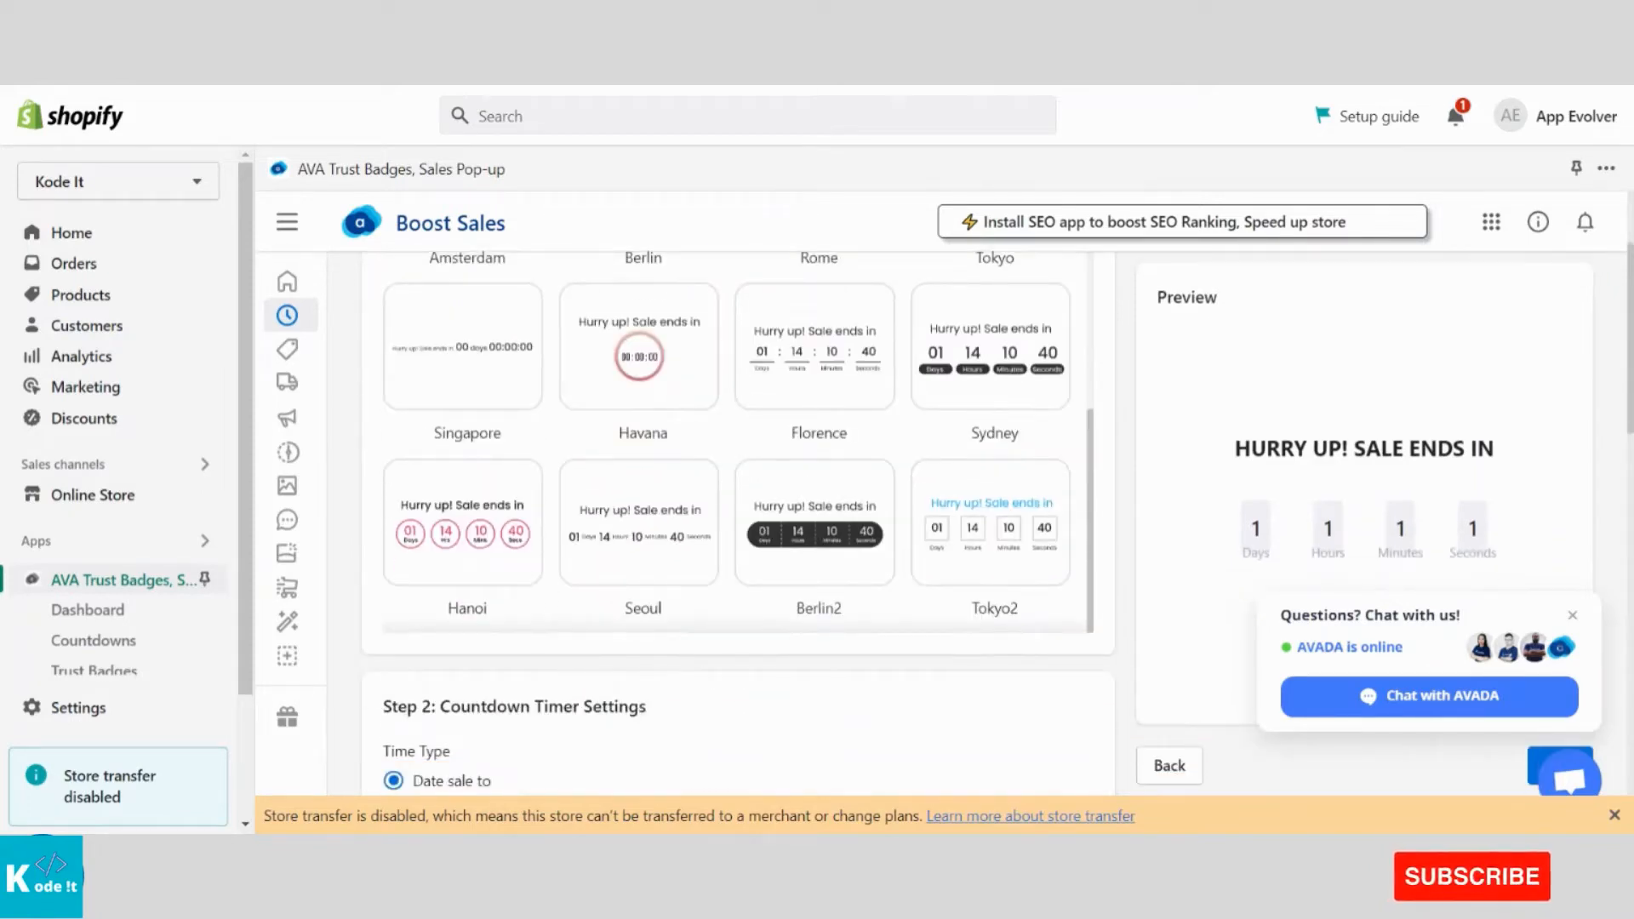
{"action": "scroll", "coordinate": [739, 442], "scroll_direction": "up", "scroll_amount": 2}
{"action": "scroll", "coordinate": [727, 443], "scroll_direction": "up", "scroll_amount": 2}
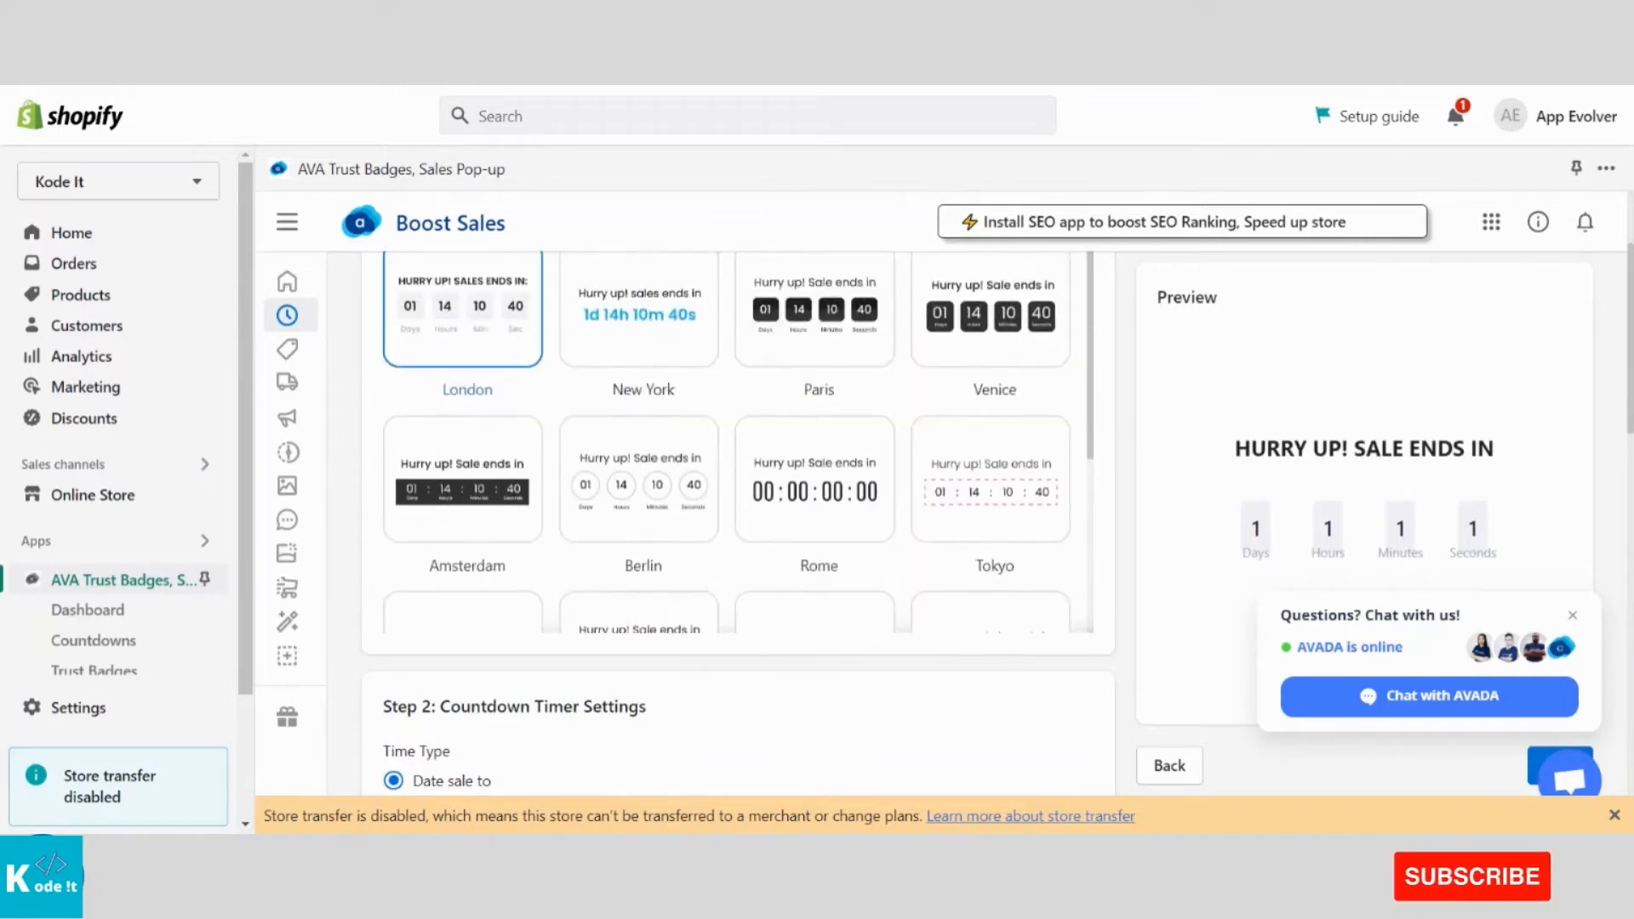
{"action": "scroll", "coordinate": [660, 446], "scroll_direction": "up", "scroll_amount": 1}
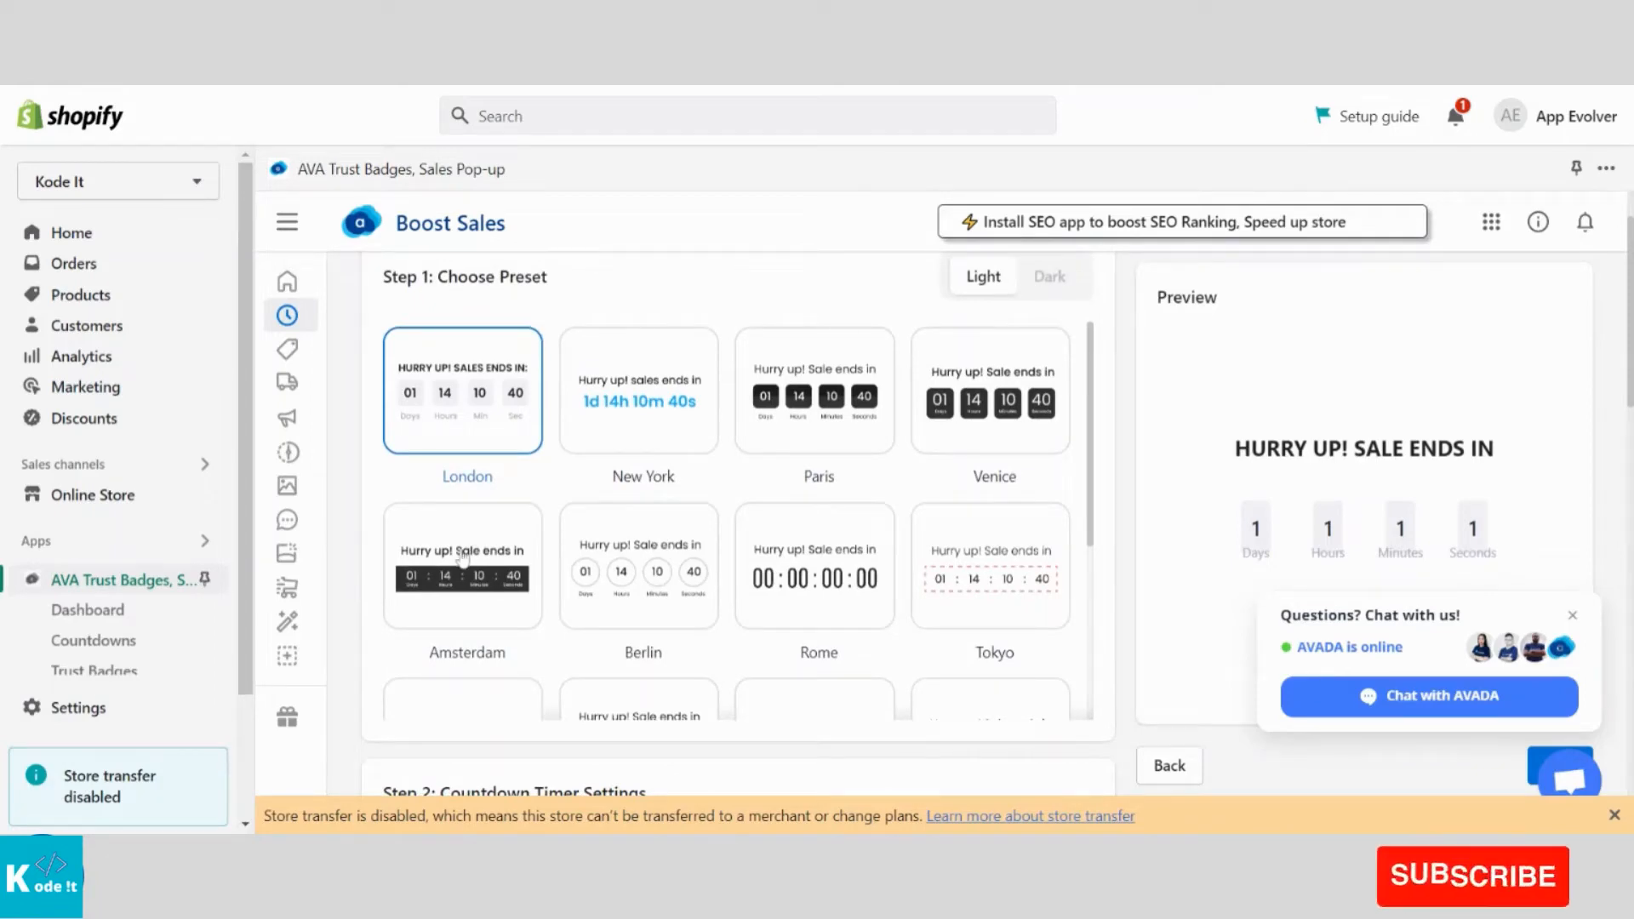
{"action": "left_click", "coordinate": [463, 558]}
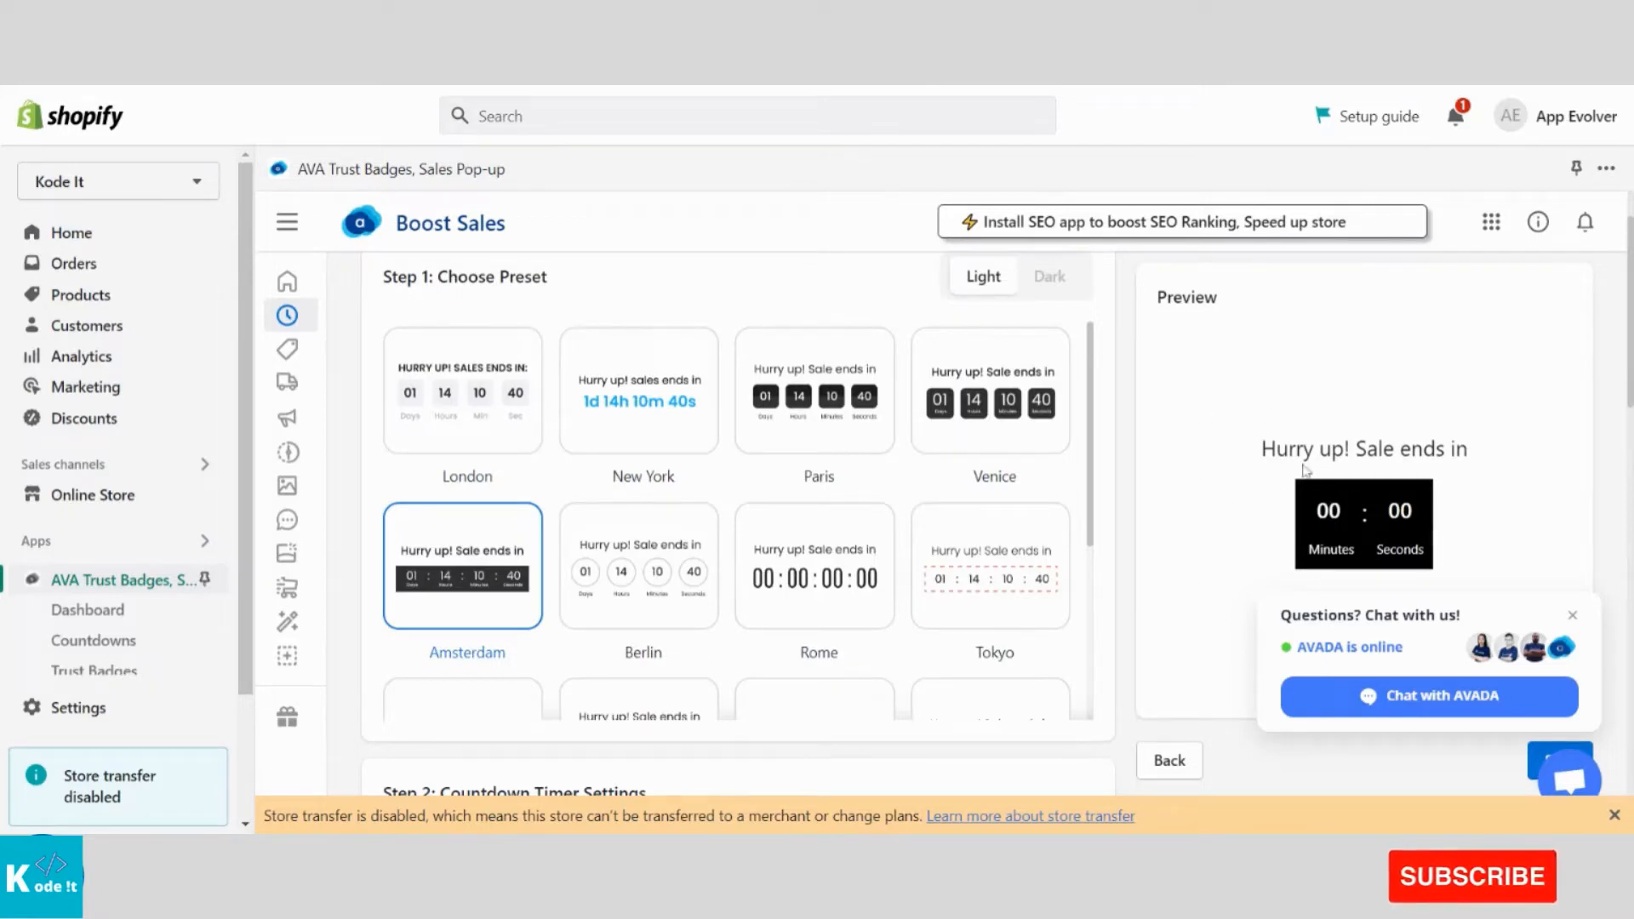
Compare the Date sale to and Custom date time types, and set the timer to Custom date
{"action": "scroll", "coordinate": [1304, 471], "scroll_direction": "down", "scroll_amount": 2}
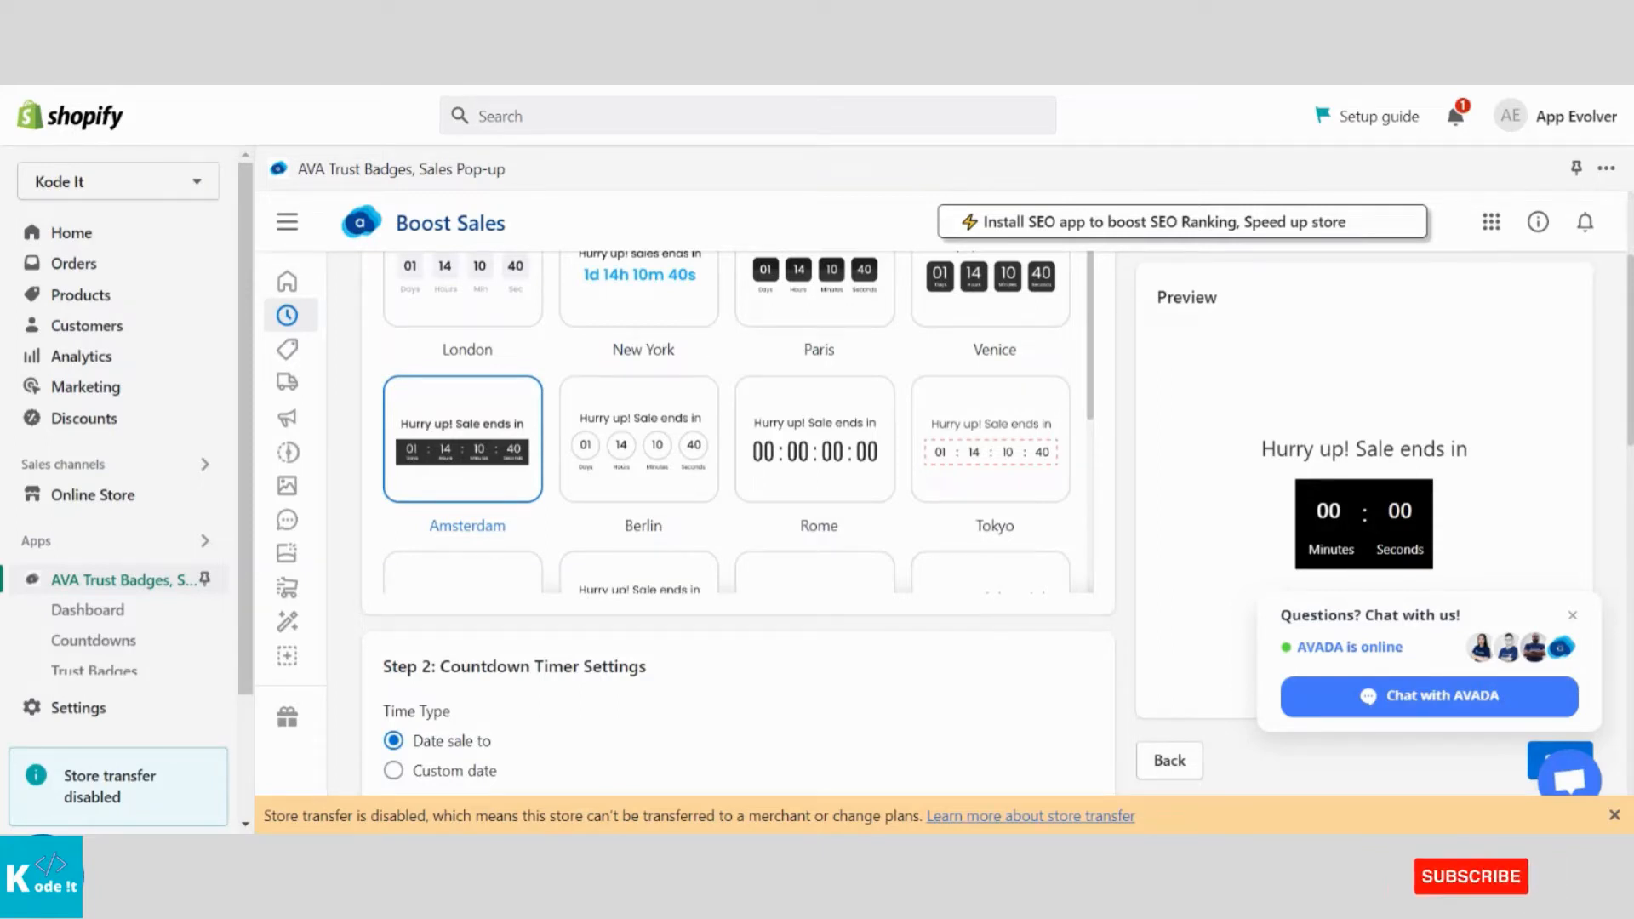
{"action": "scroll", "coordinate": [623, 498], "scroll_direction": "down", "scroll_amount": 2}
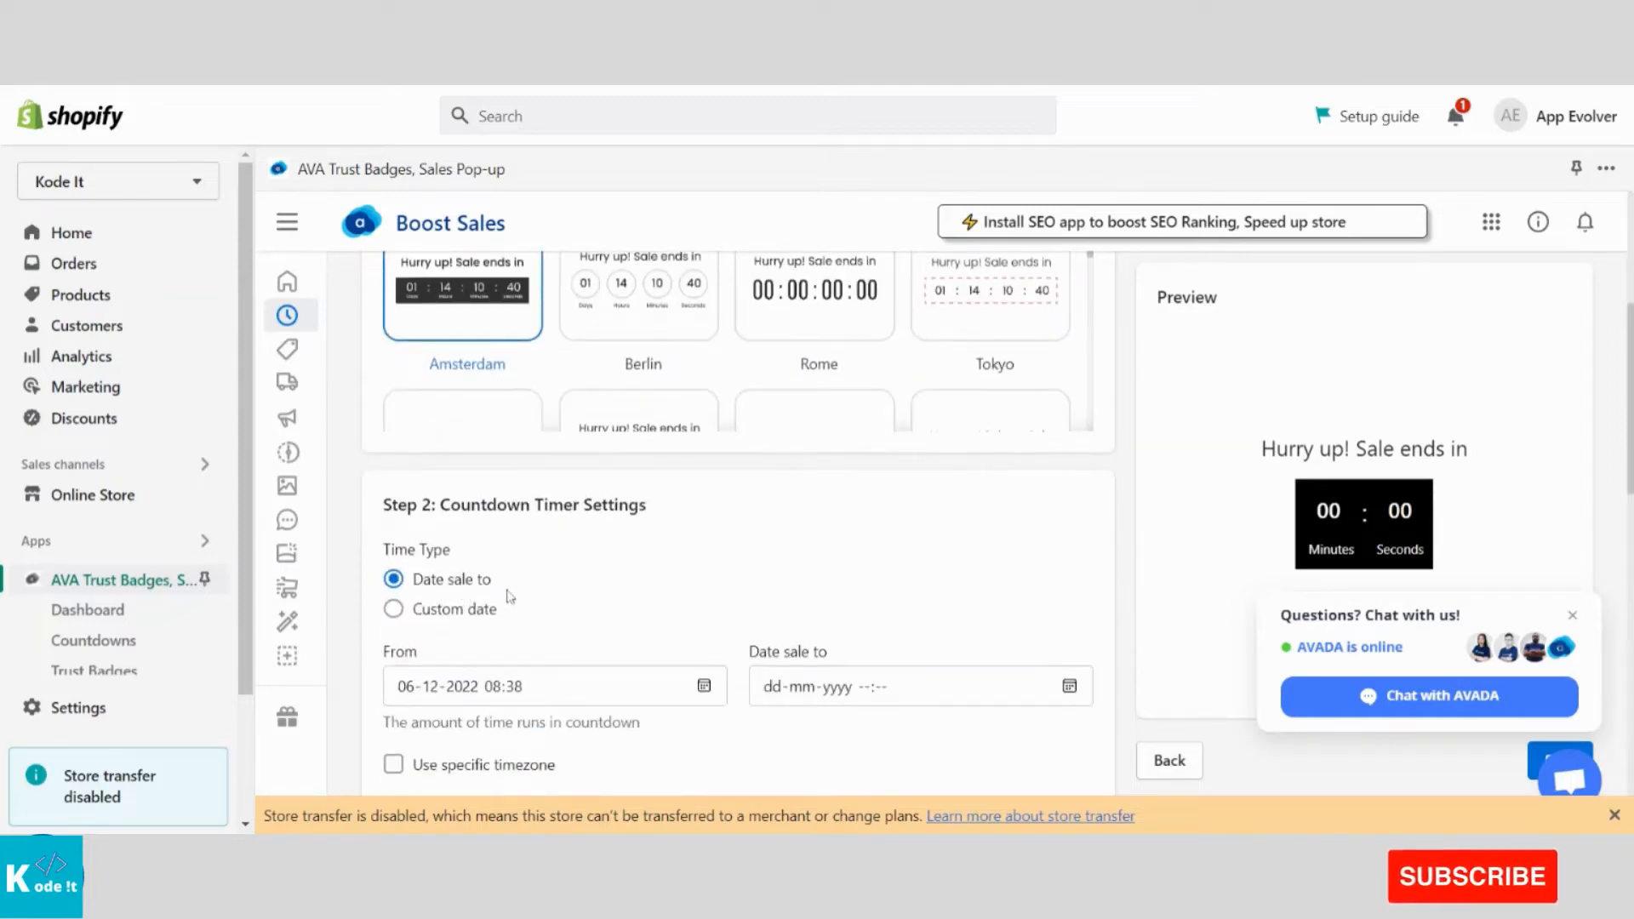
{"action": "left_click", "coordinate": [454, 625]}
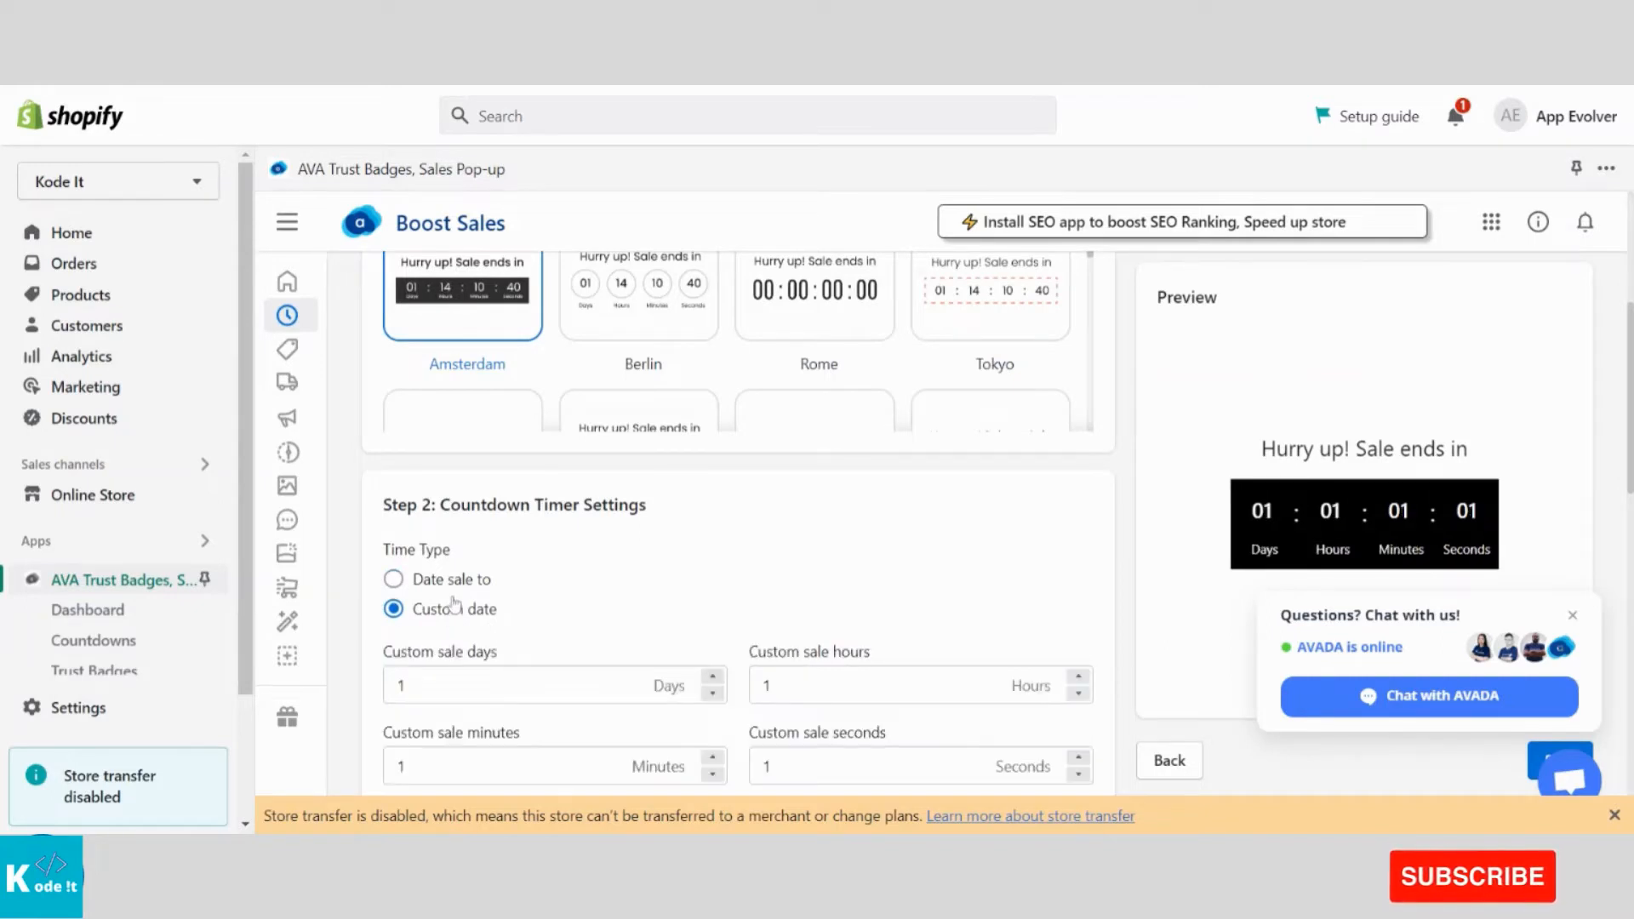
{"action": "left_click", "coordinate": [456, 586]}
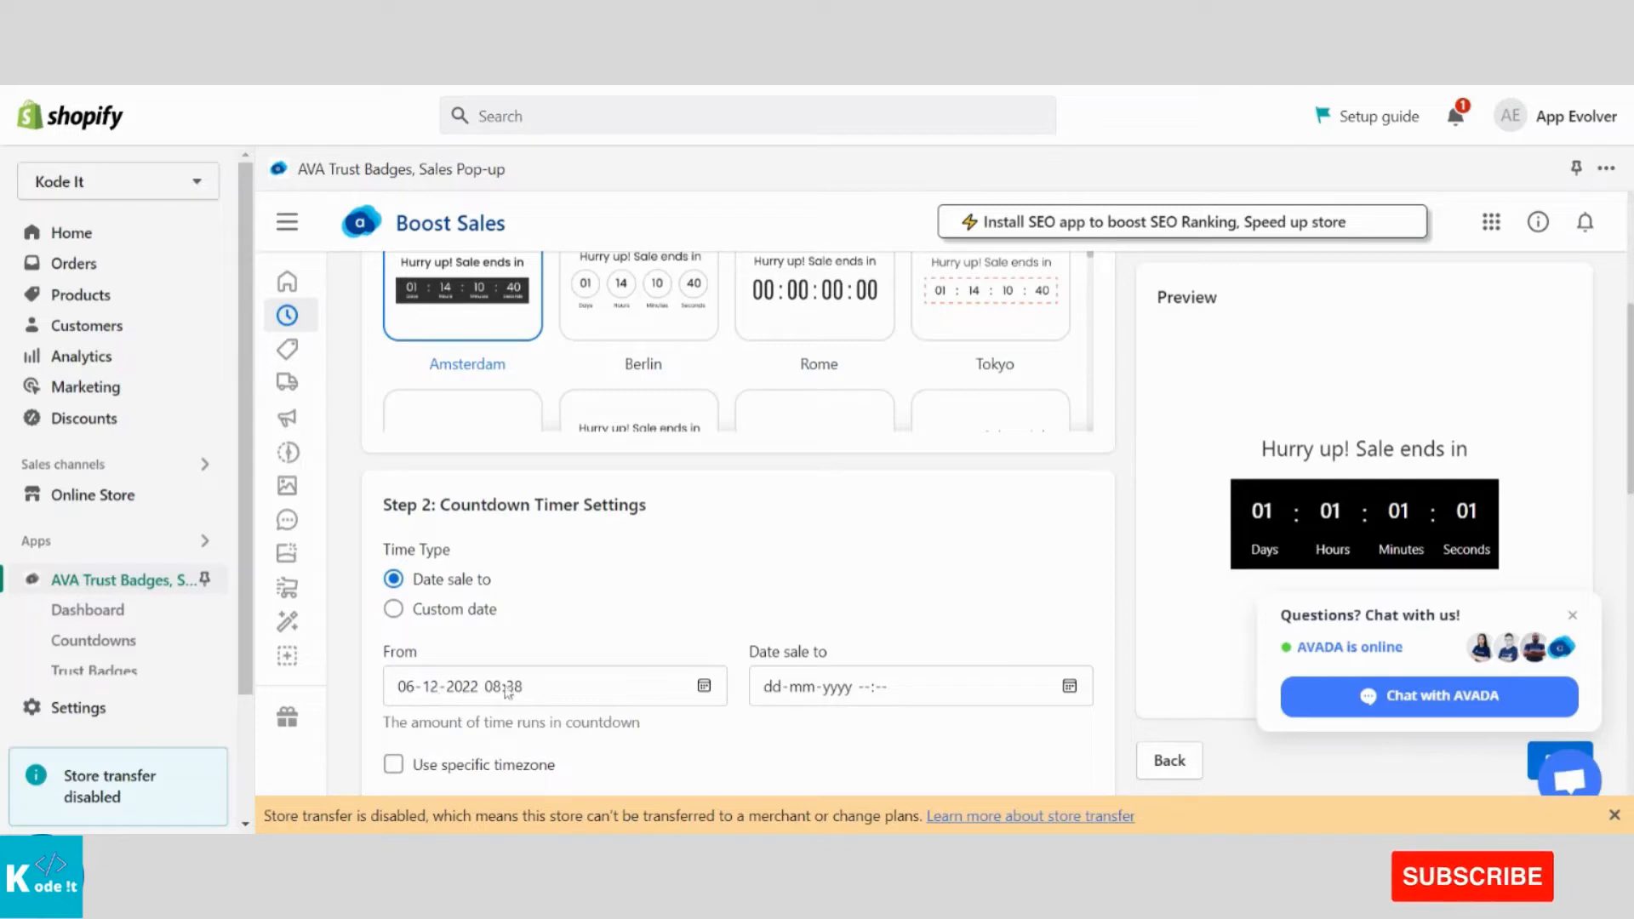
{"action": "left_click", "coordinate": [548, 692]}
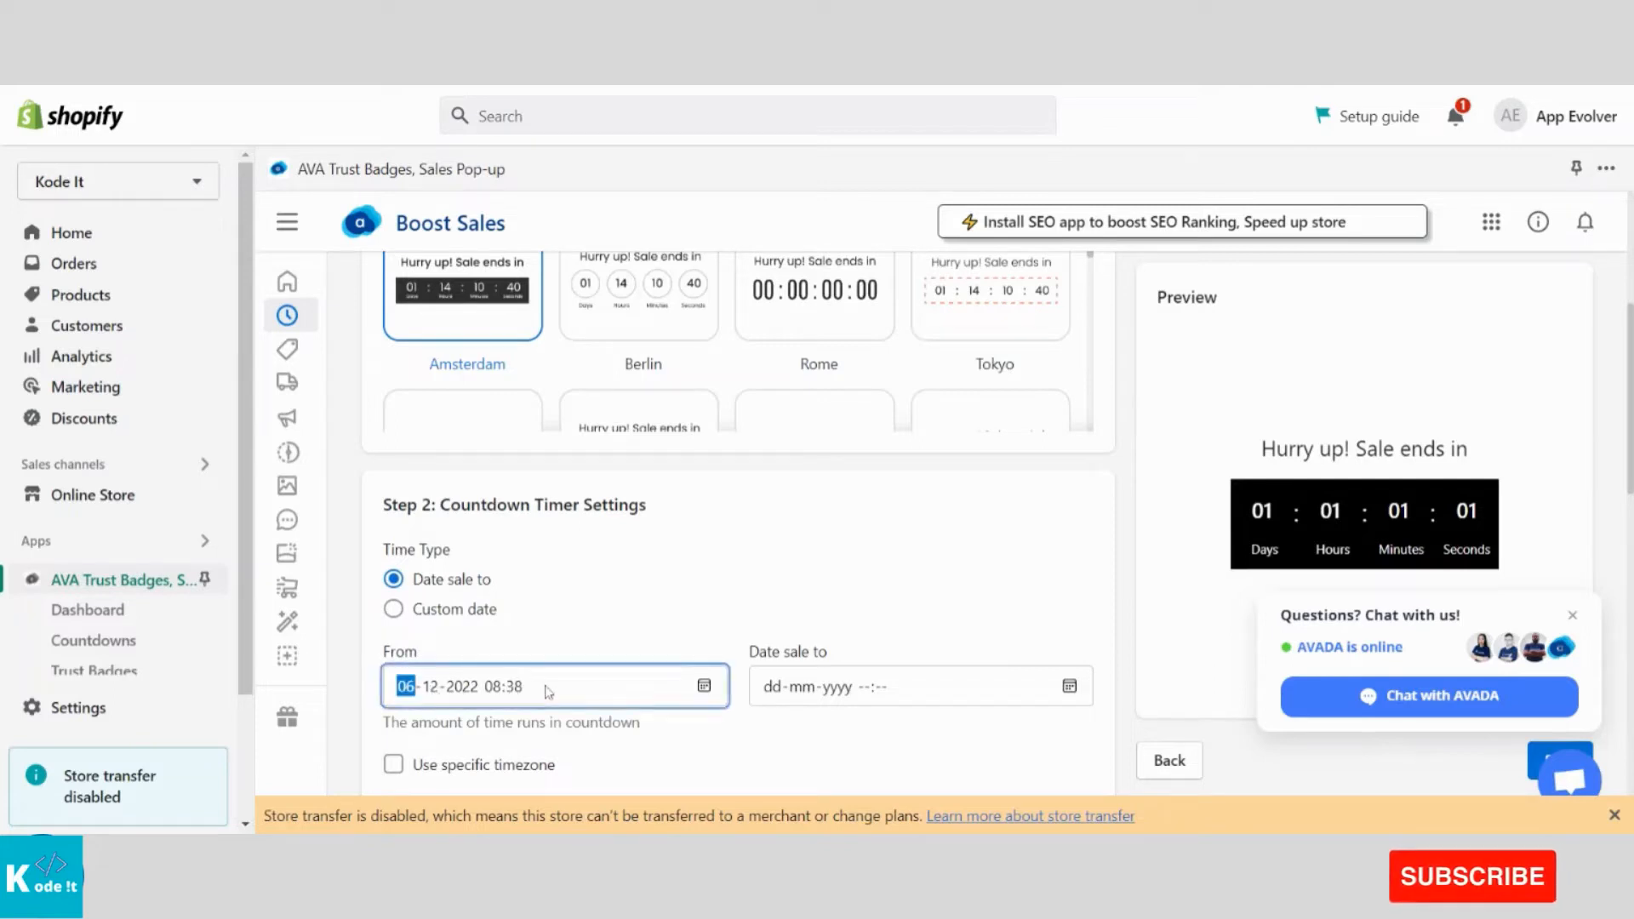
{"action": "left_click", "coordinate": [807, 691]}
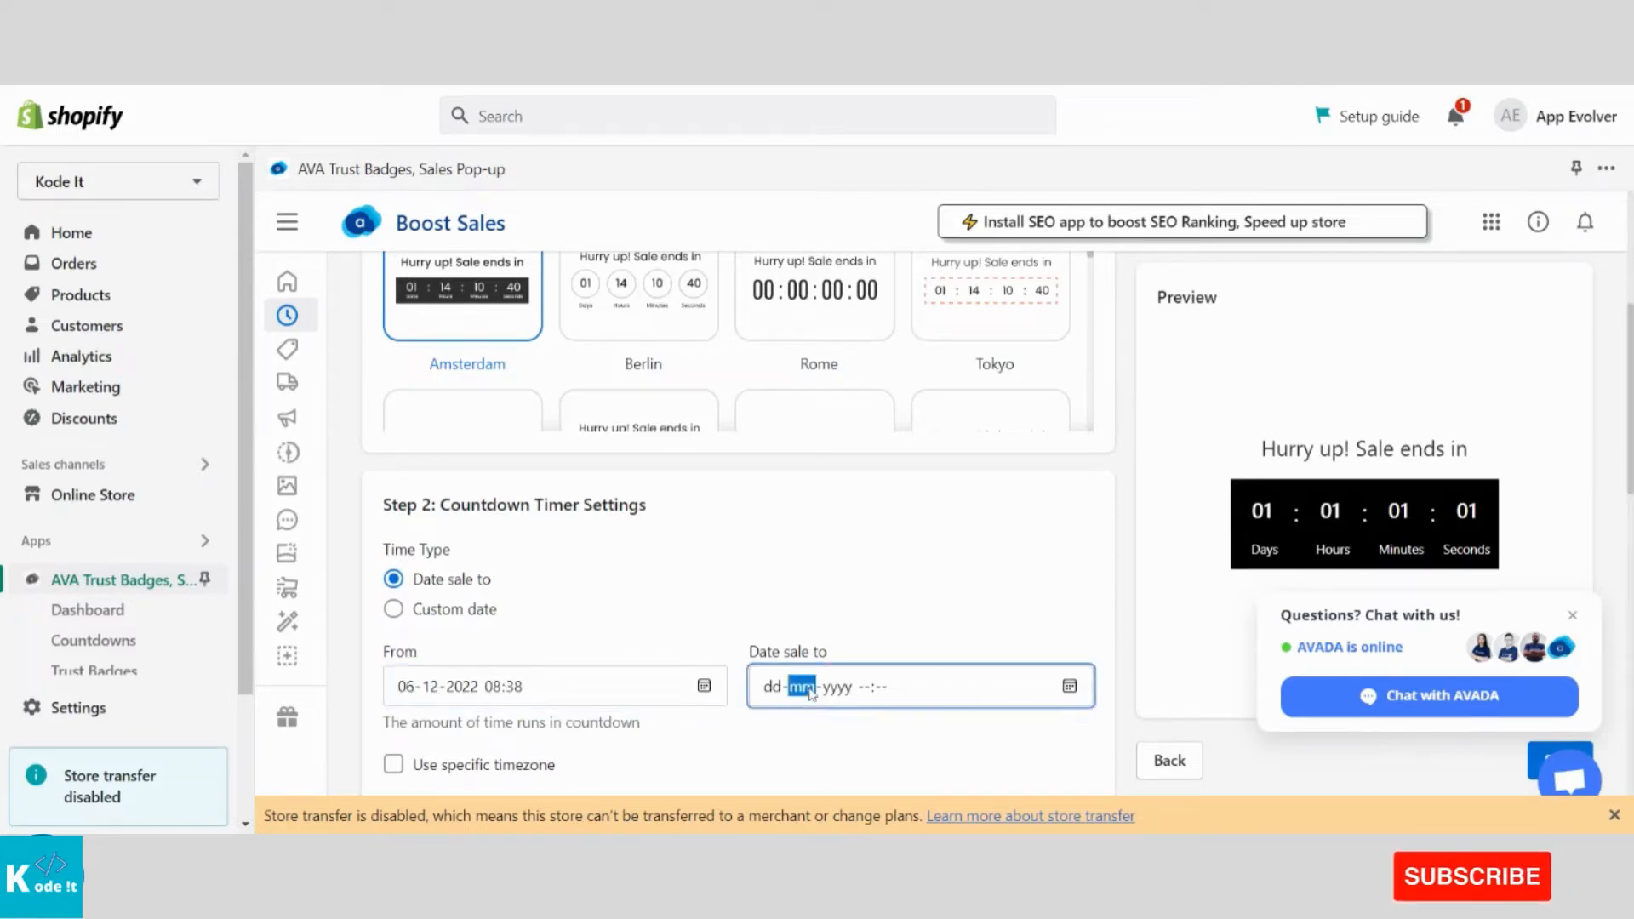
{"action": "left_click", "coordinate": [427, 609]}
{"action": "scroll", "coordinate": [689, 569], "scroll_direction": "down", "scroll_amount": 1}
{"action": "scroll", "coordinate": [689, 569], "scroll_direction": "down", "scroll_amount": 1}
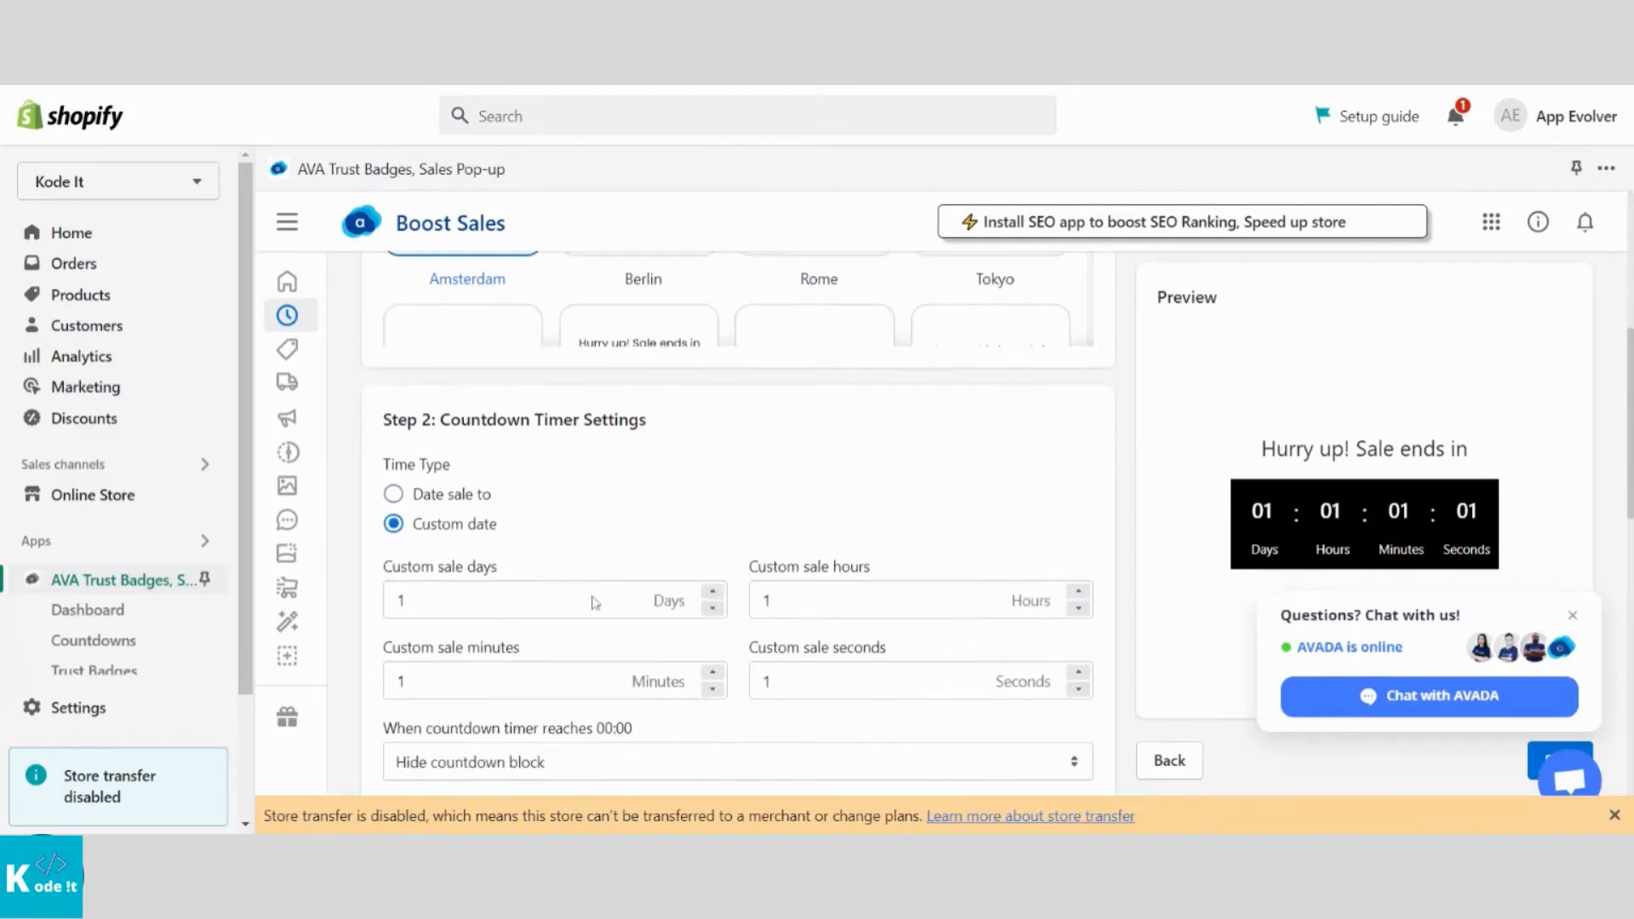
Set the custom sale countdown to 2 days, 2 hours and 5 minutes
{"action": "left_click", "coordinate": [594, 600]}
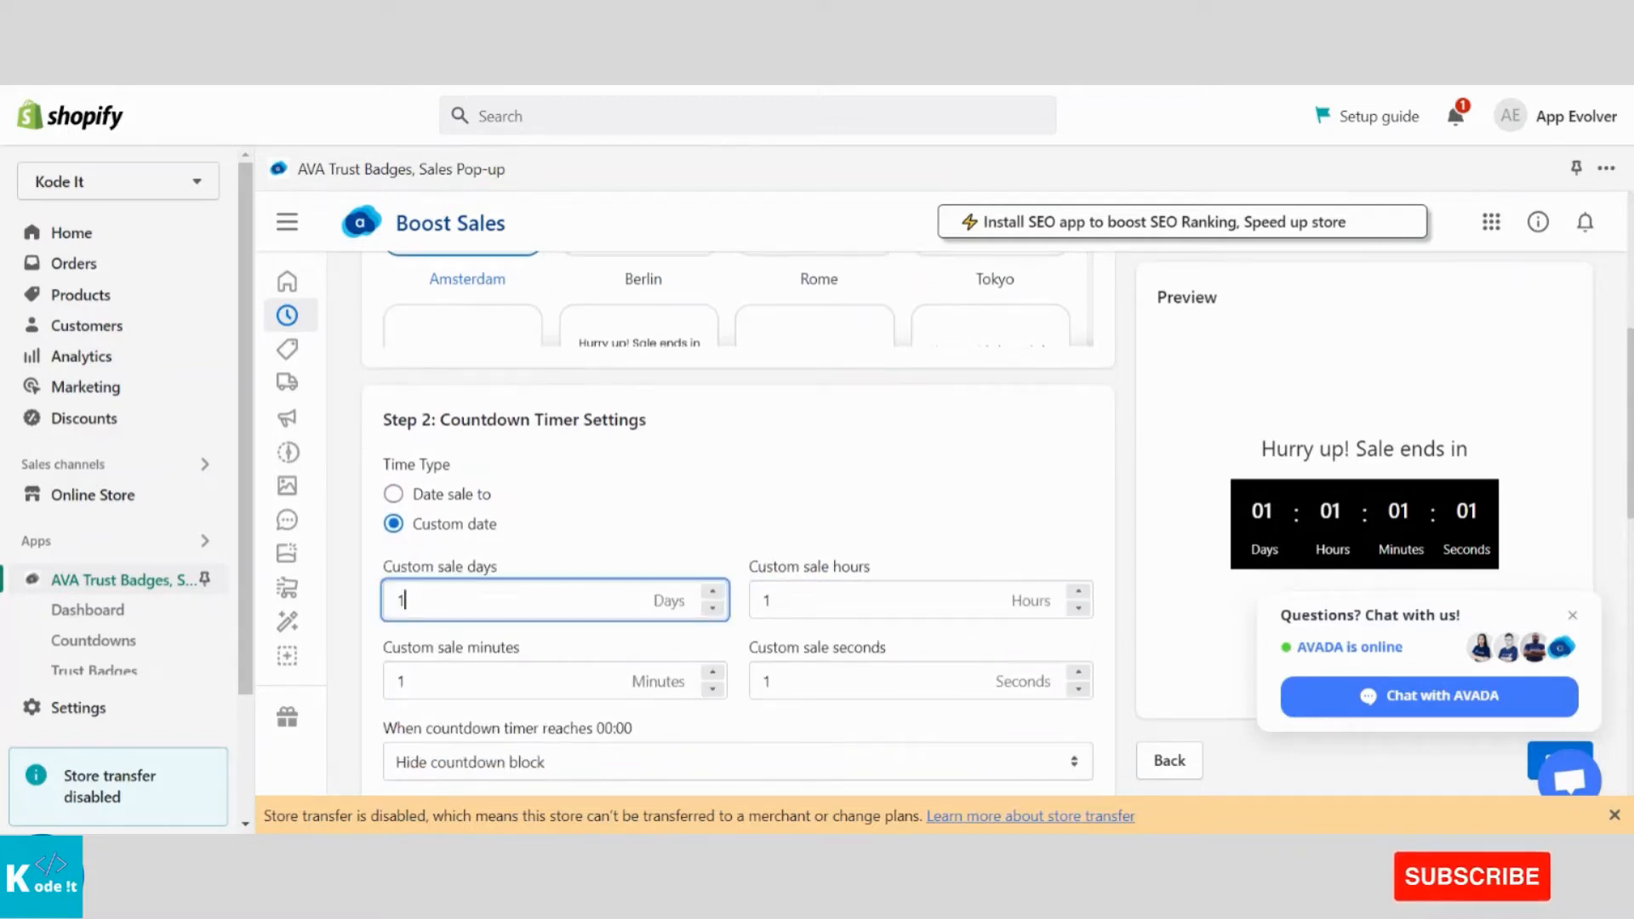
{"action": "left_click", "coordinate": [851, 600]}
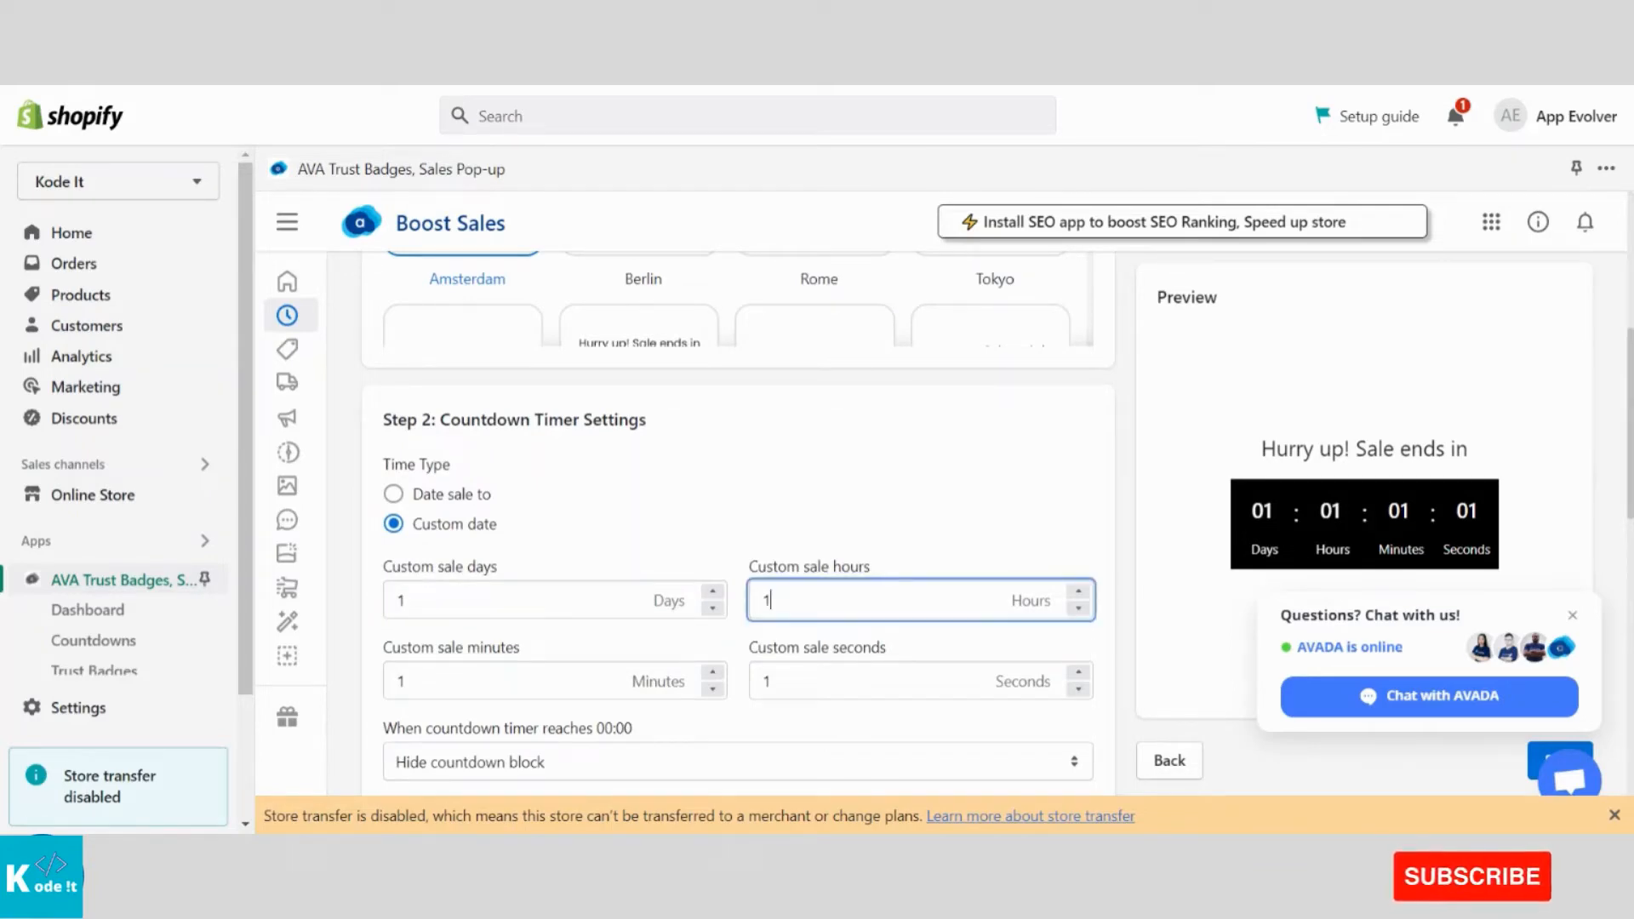
{"action": "left_click", "coordinate": [401, 680]}
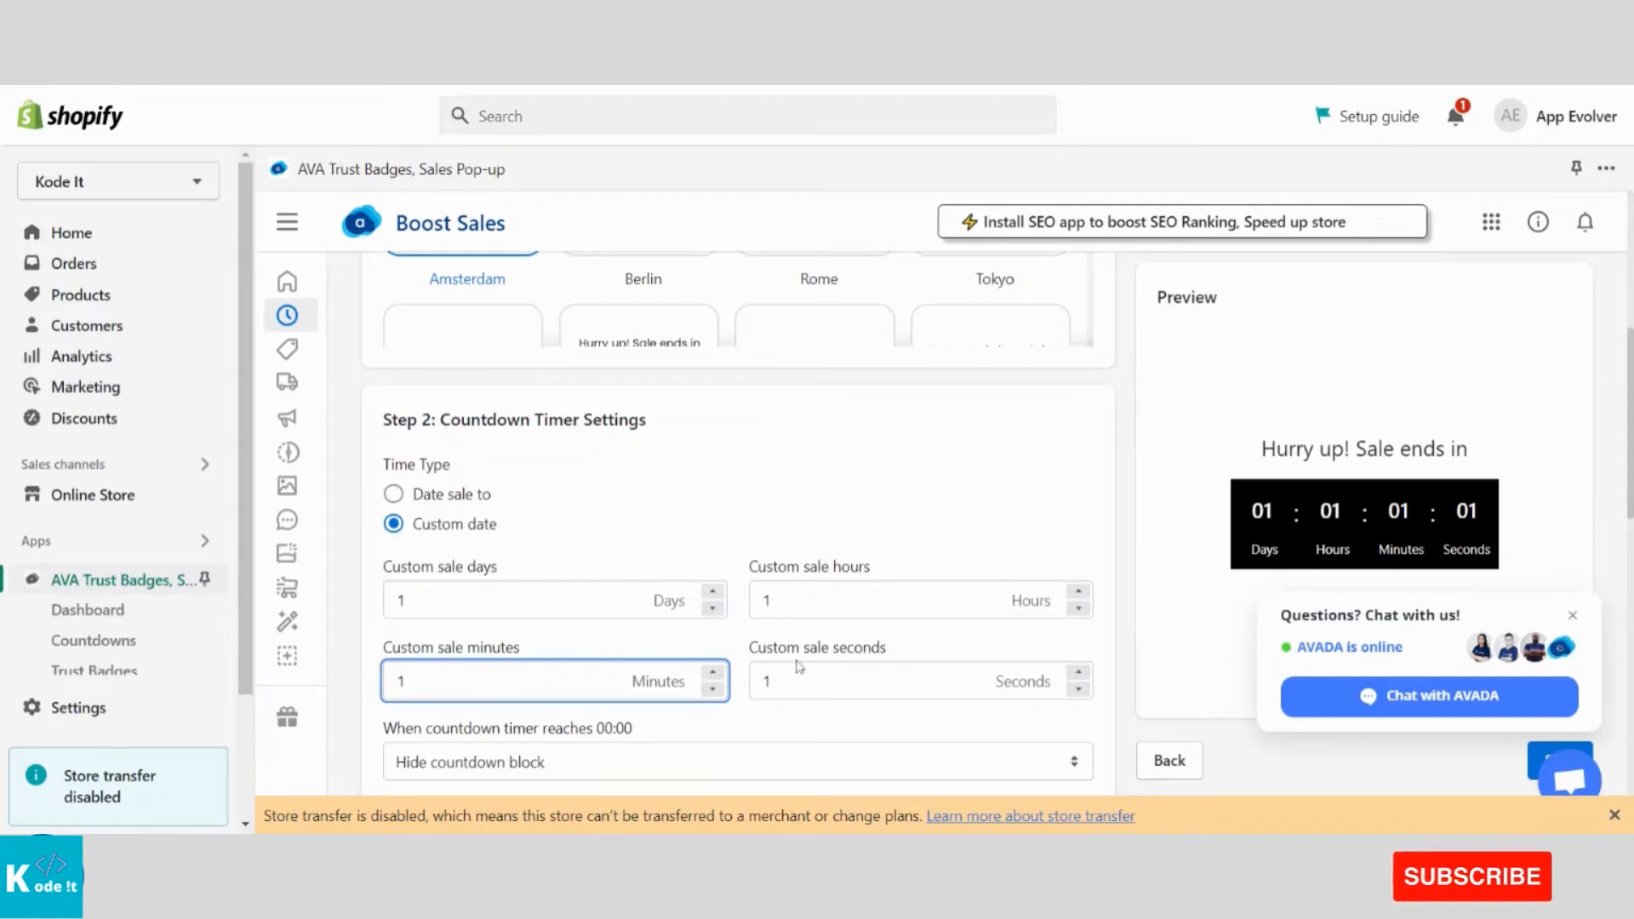
{"action": "scroll", "coordinate": [798, 666], "scroll_direction": "down", "scroll_amount": 2}
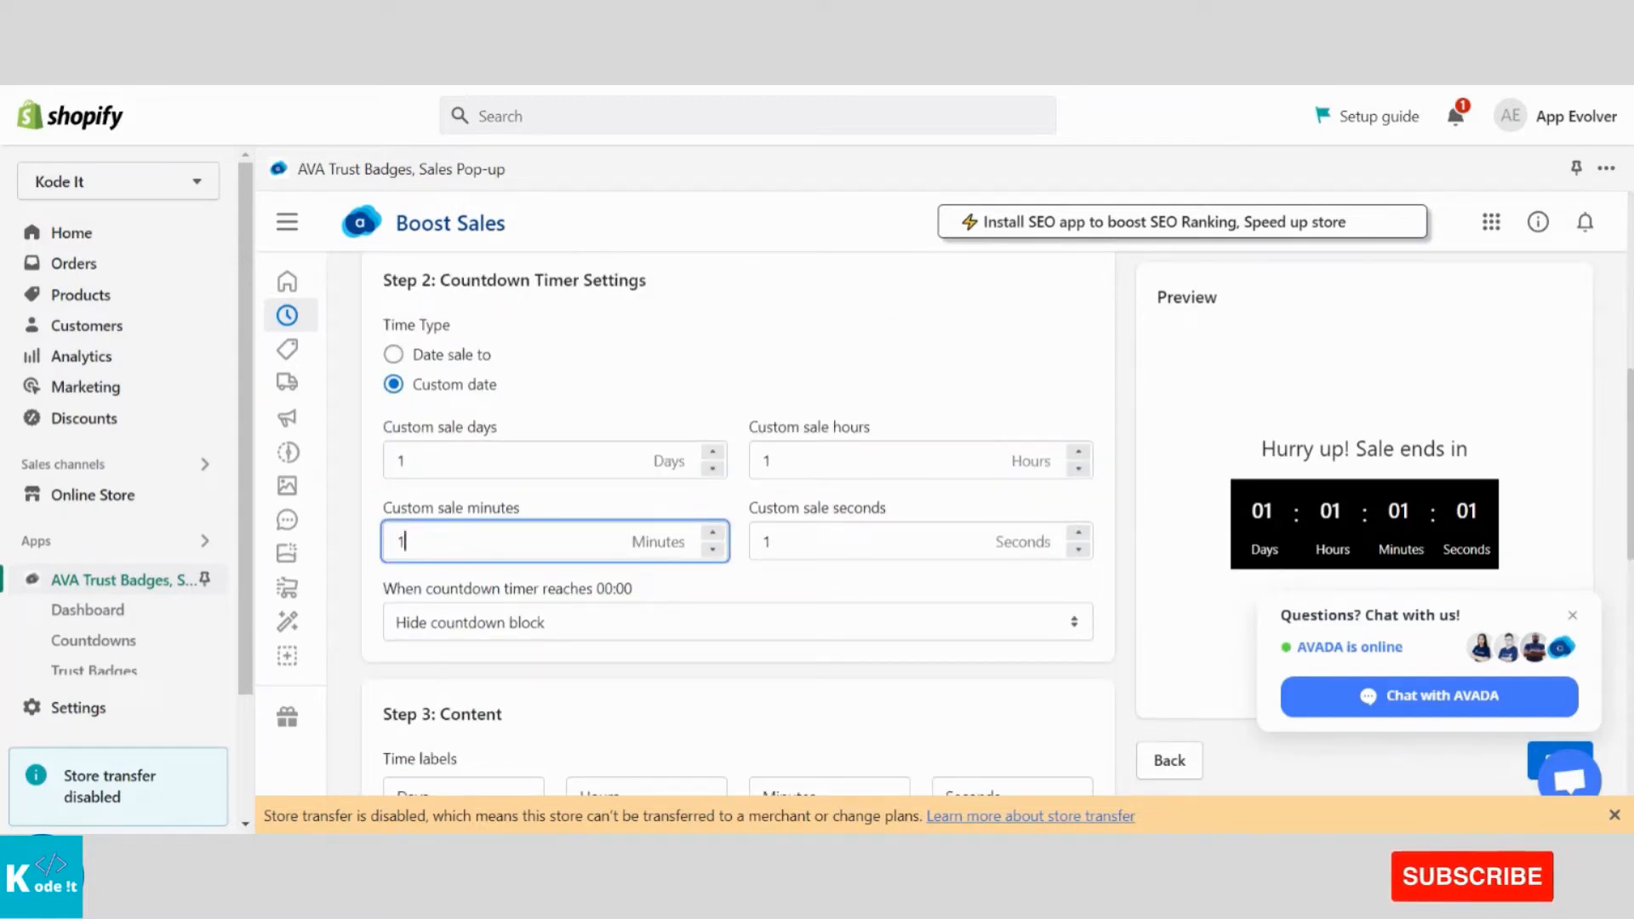
{"action": "left_click", "coordinate": [407, 460]}
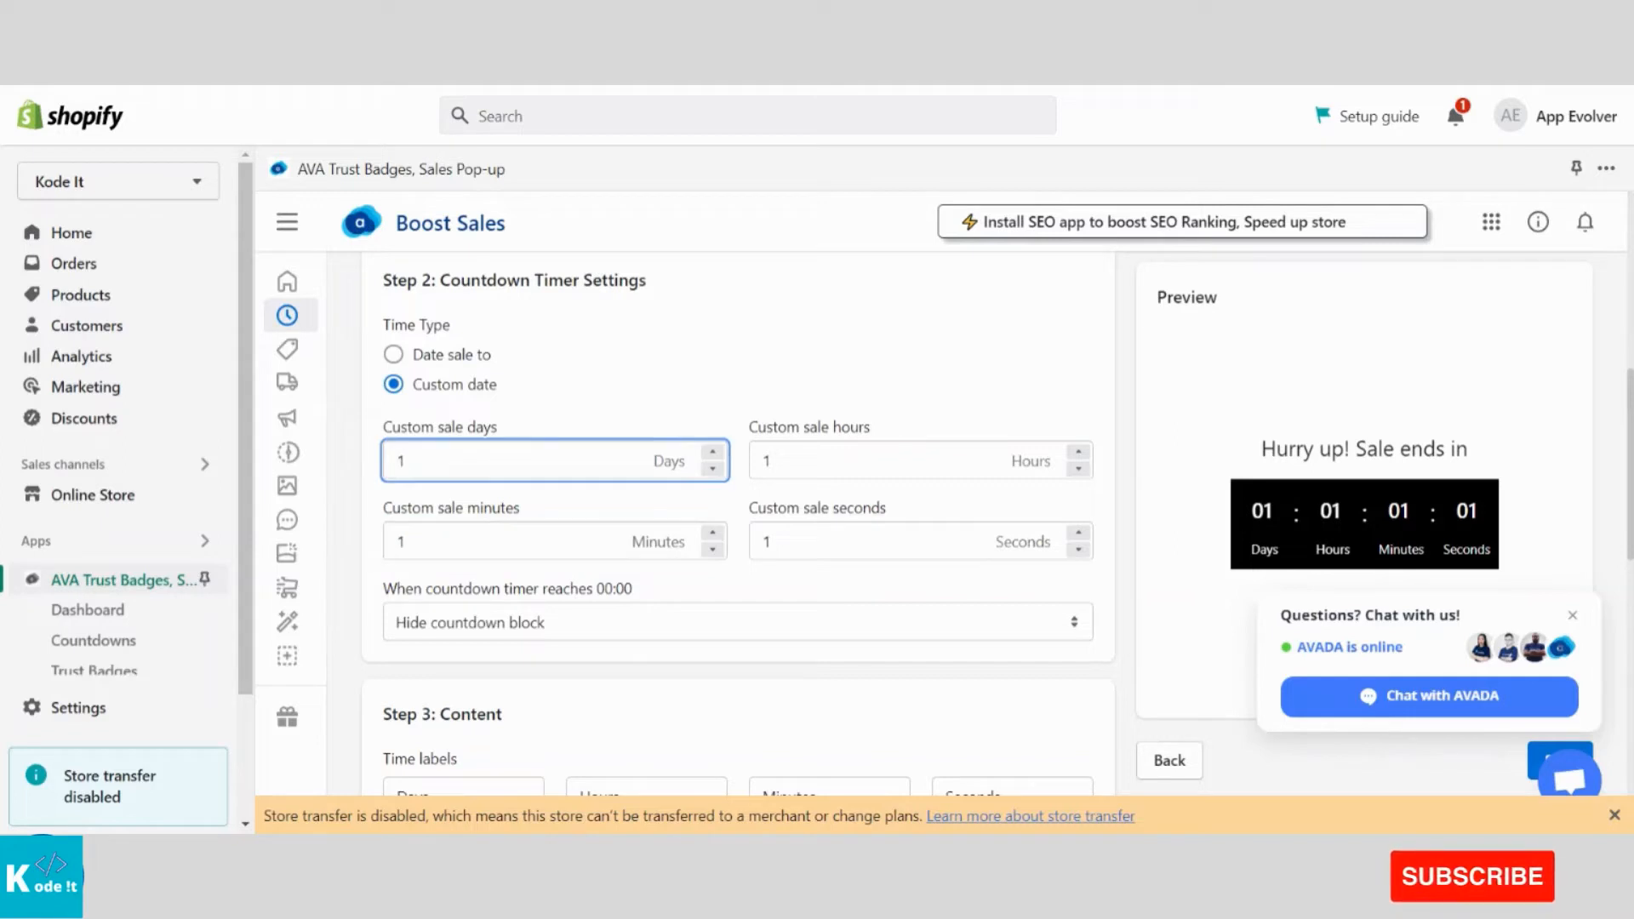
{"action": "key", "text": "BackSpace"}
{"action": "type", "text": "2"}
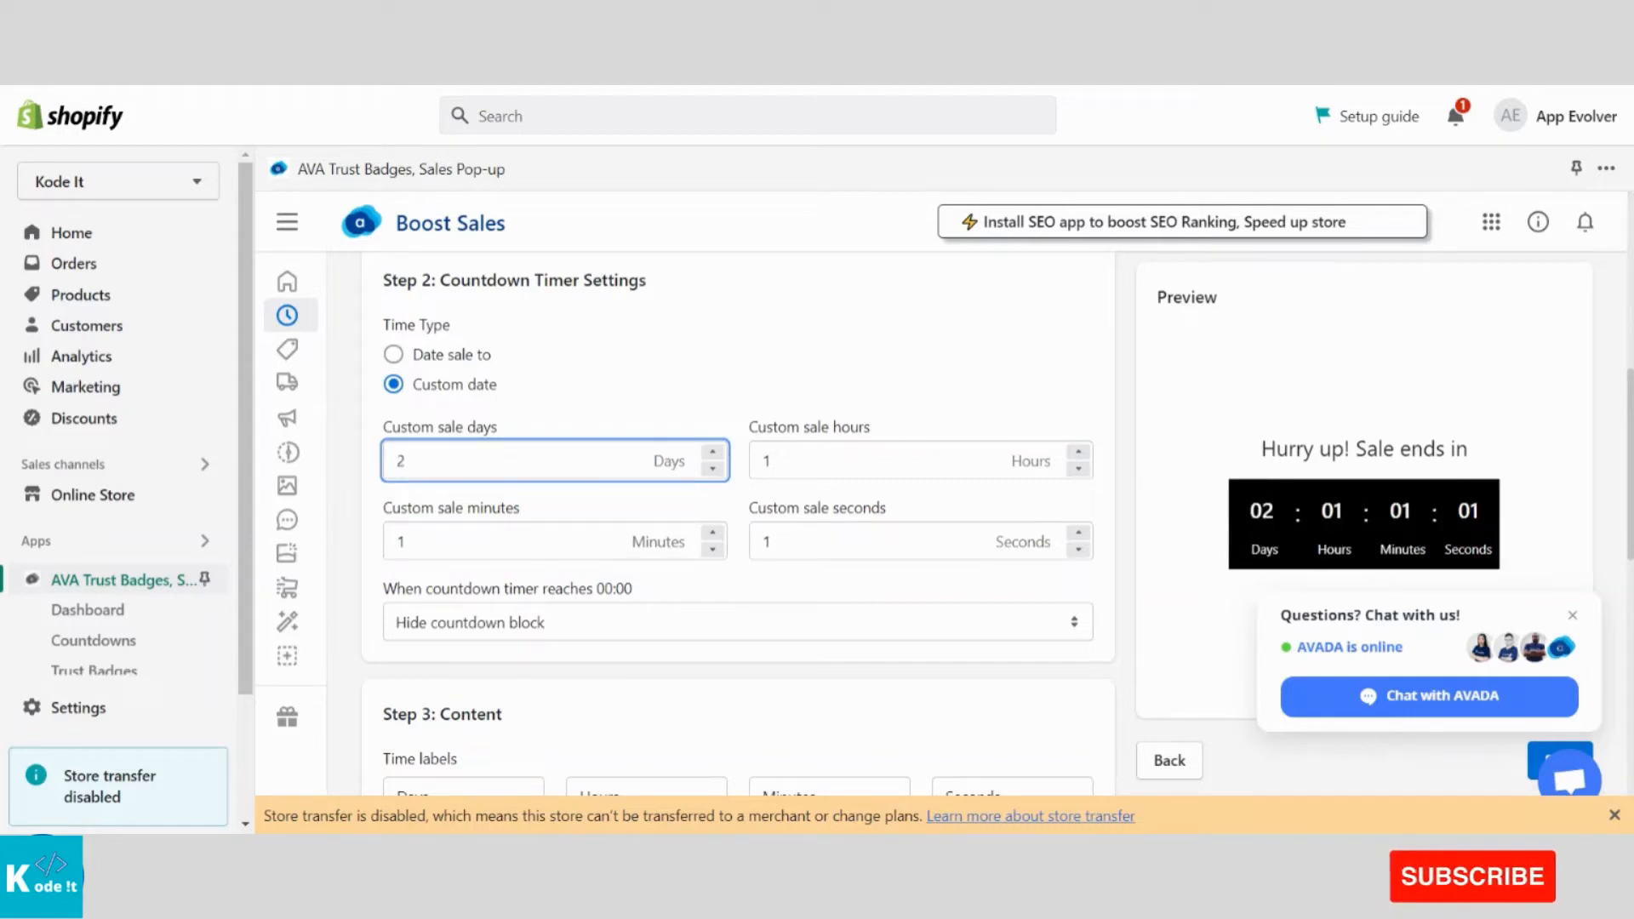
{"action": "left_click", "coordinate": [768, 460]}
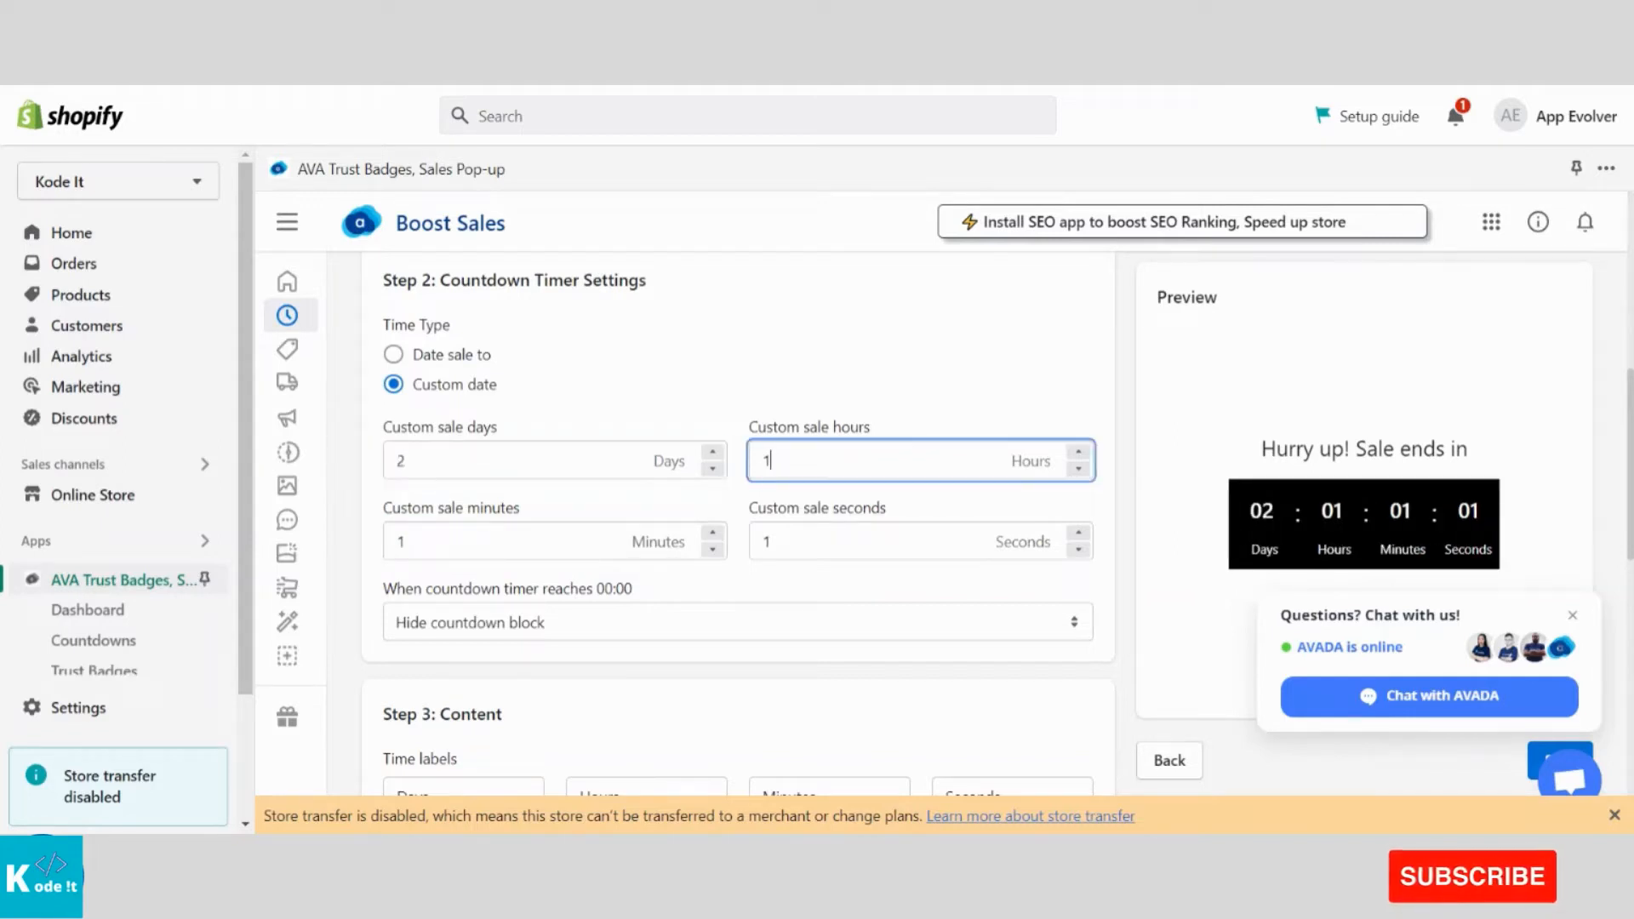
{"action": "key", "text": "BackSpace"}
{"action": "type", "text": "2"}
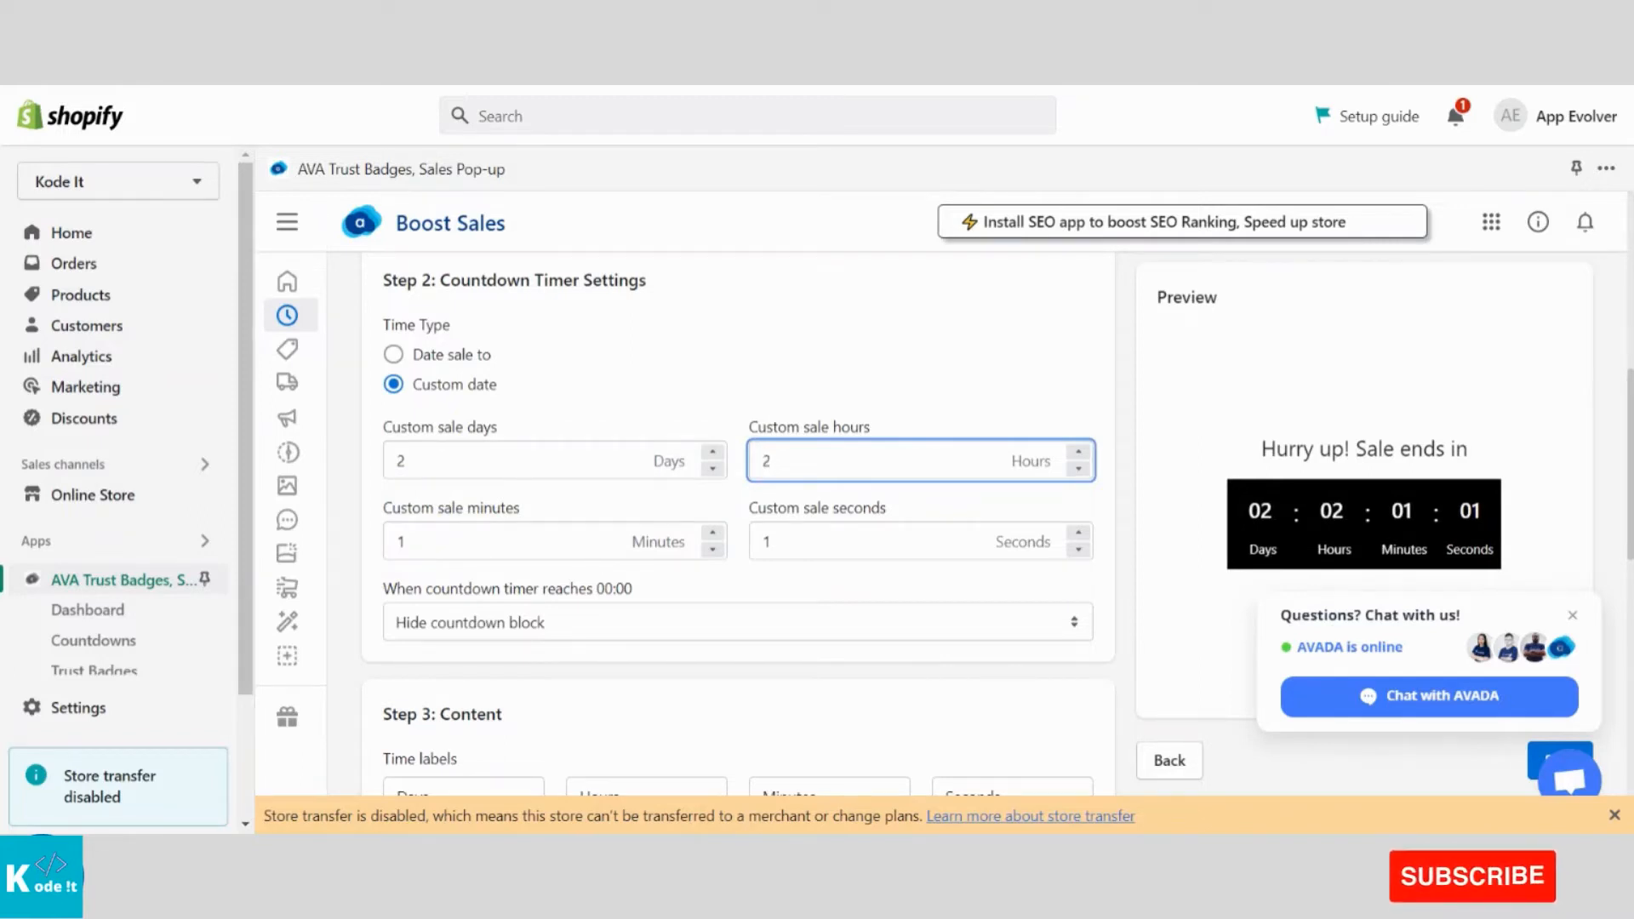
{"action": "left_click", "coordinate": [407, 542]}
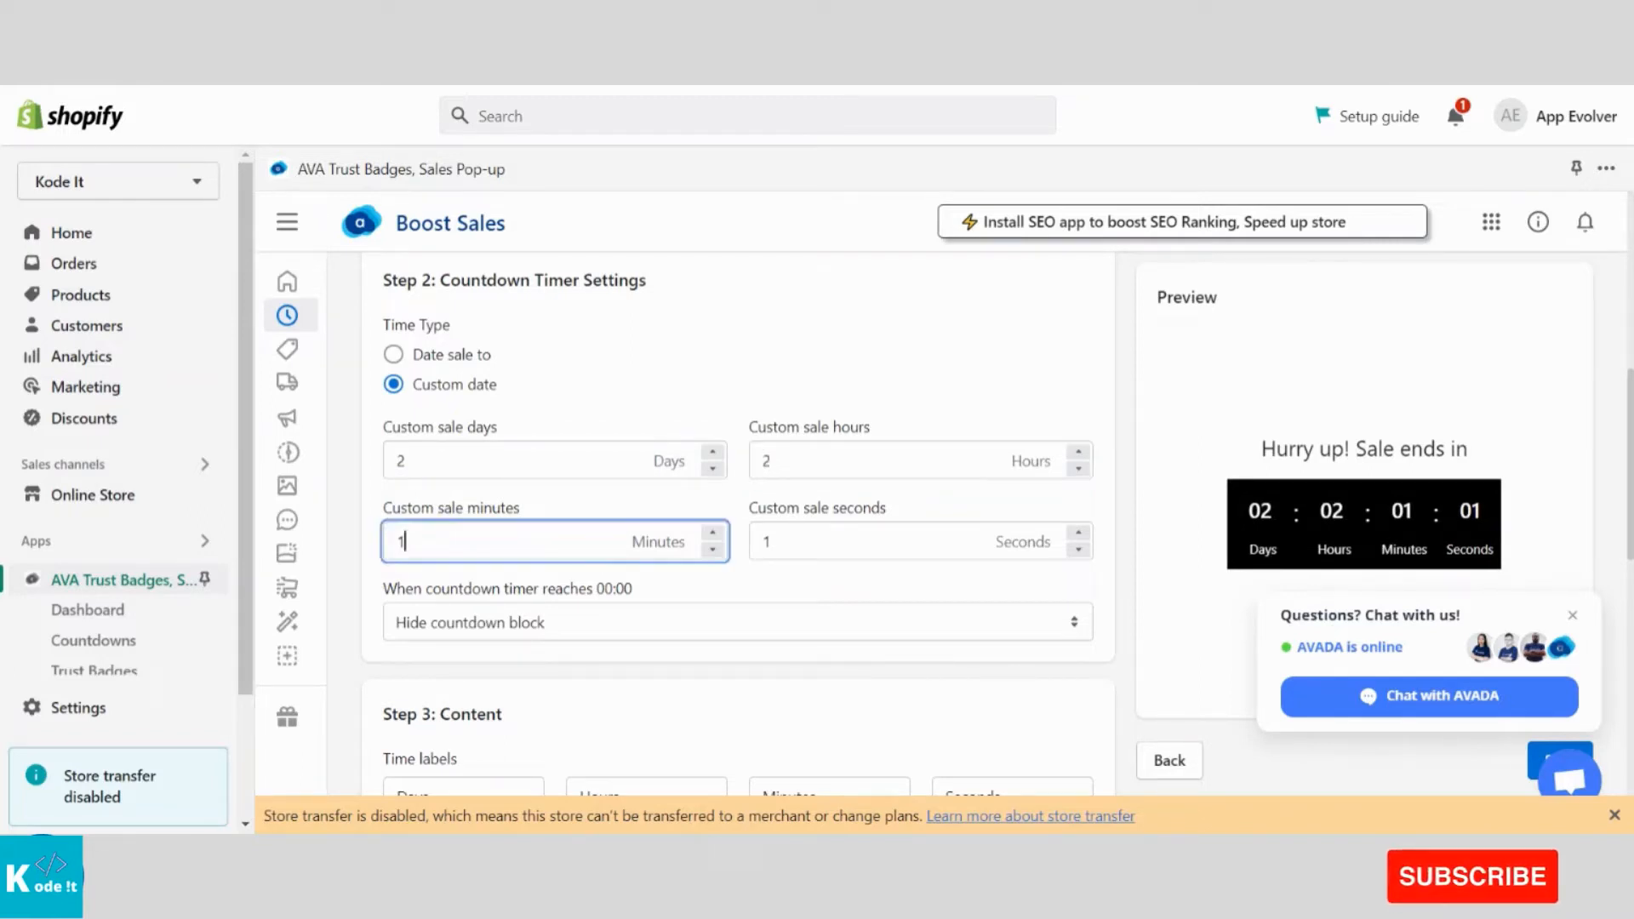
{"action": "key", "text": "BackSpace"}
{"action": "type", "text": "5"}
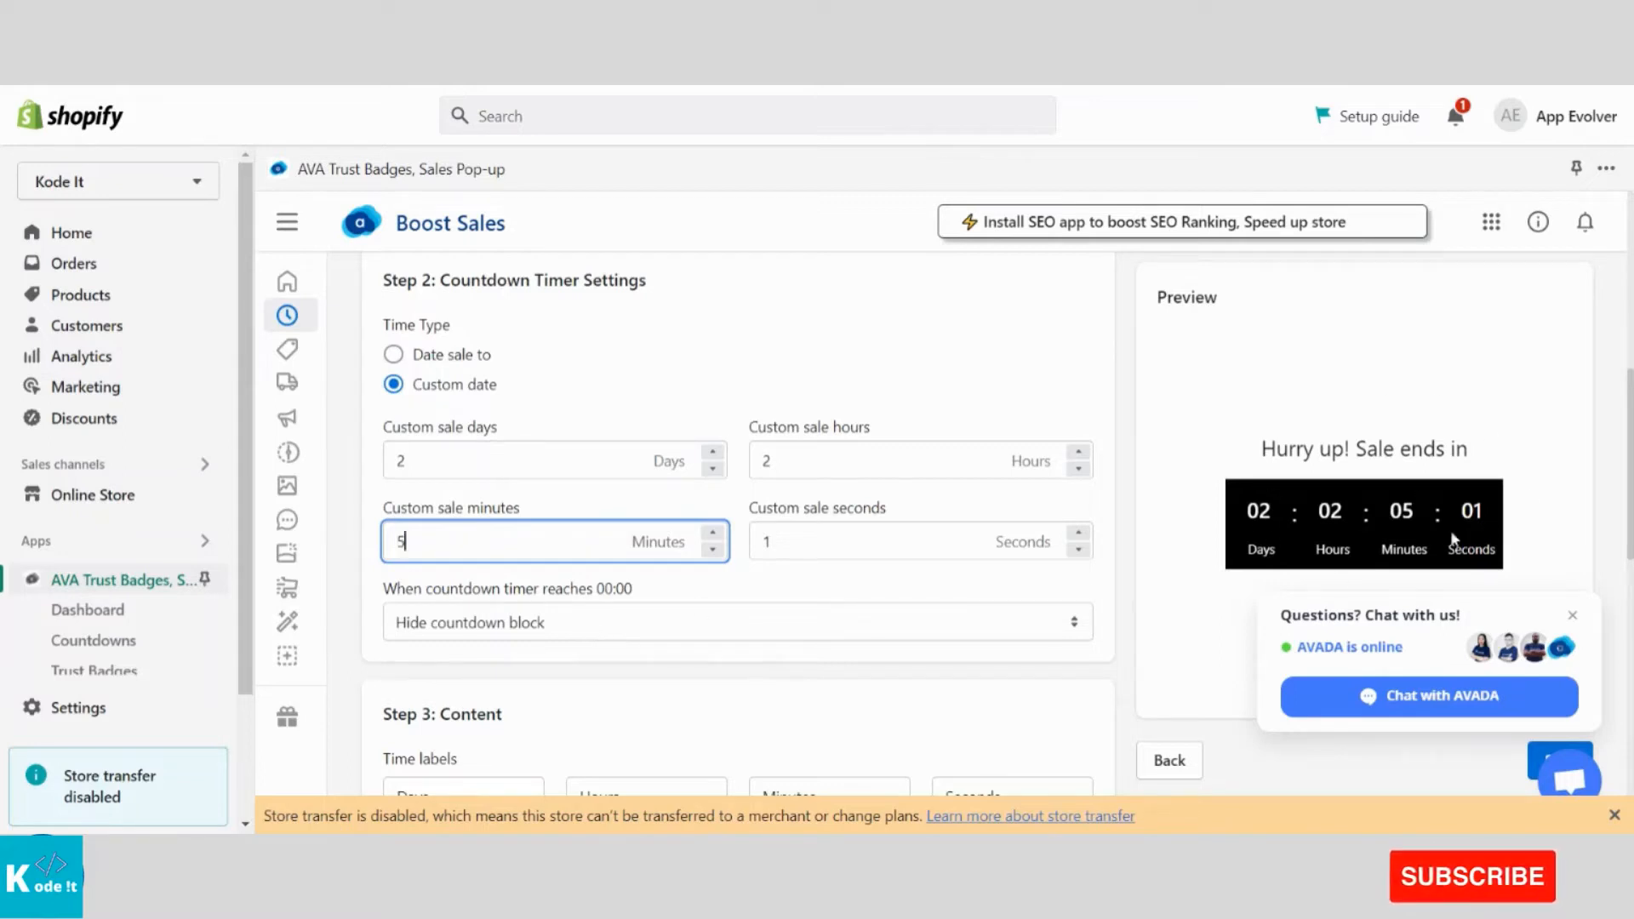
Try the Do nothing option for when the countdown timer reaches 00:00, and restore Hide countdown block
{"action": "left_click", "coordinate": [644, 622]}
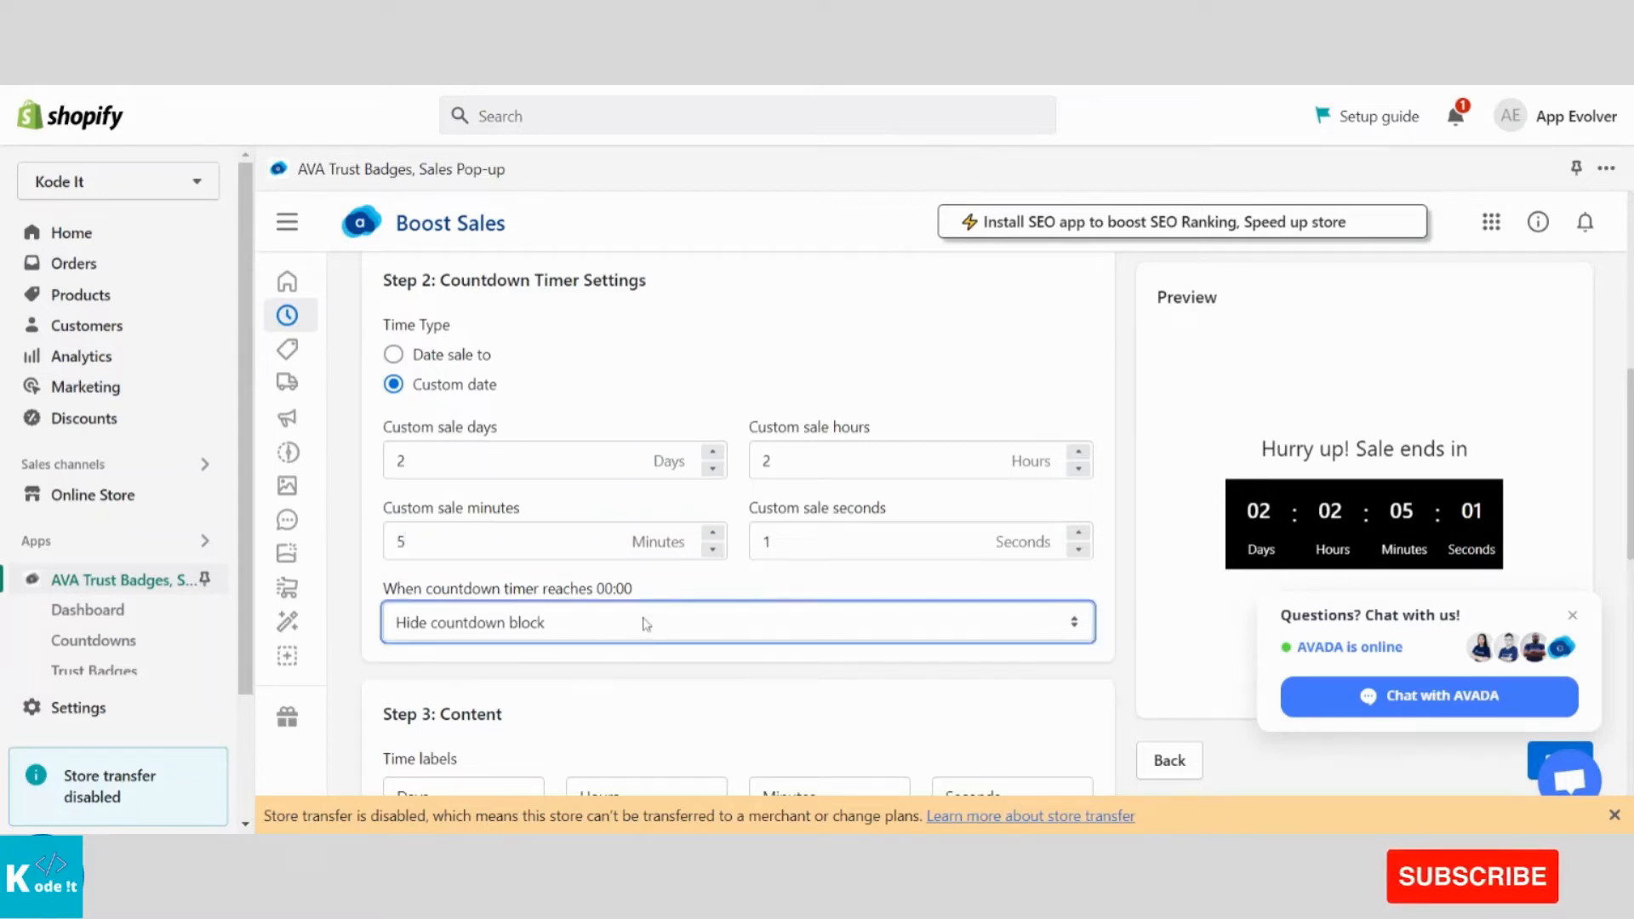
{"action": "left_click", "coordinate": [575, 656]}
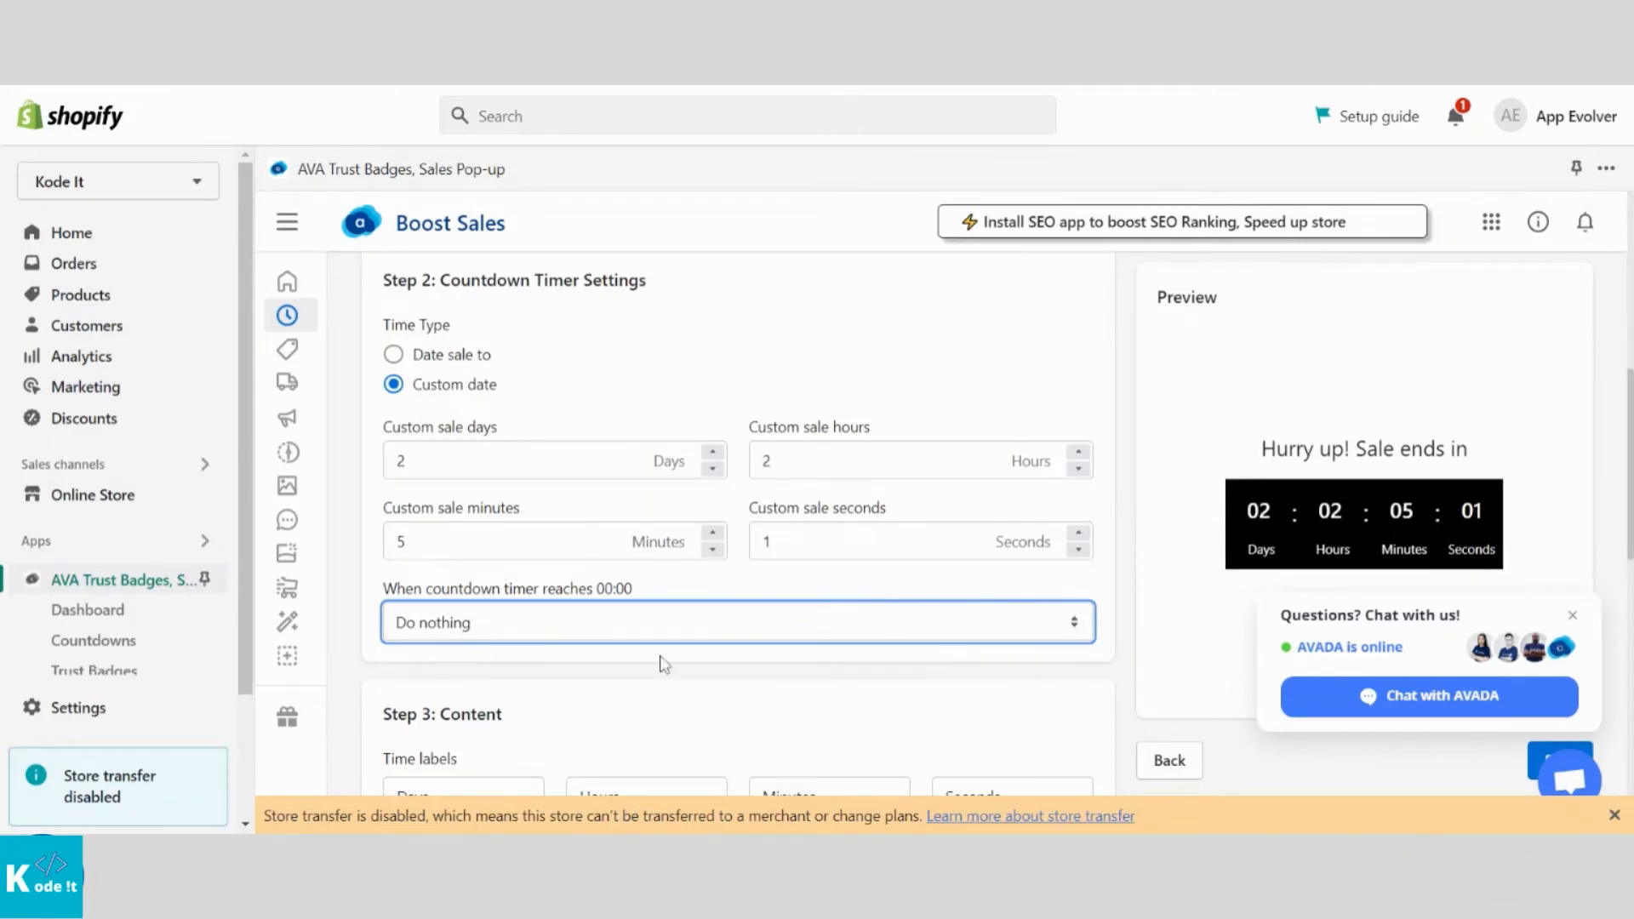
{"action": "key", "text": "Down"}
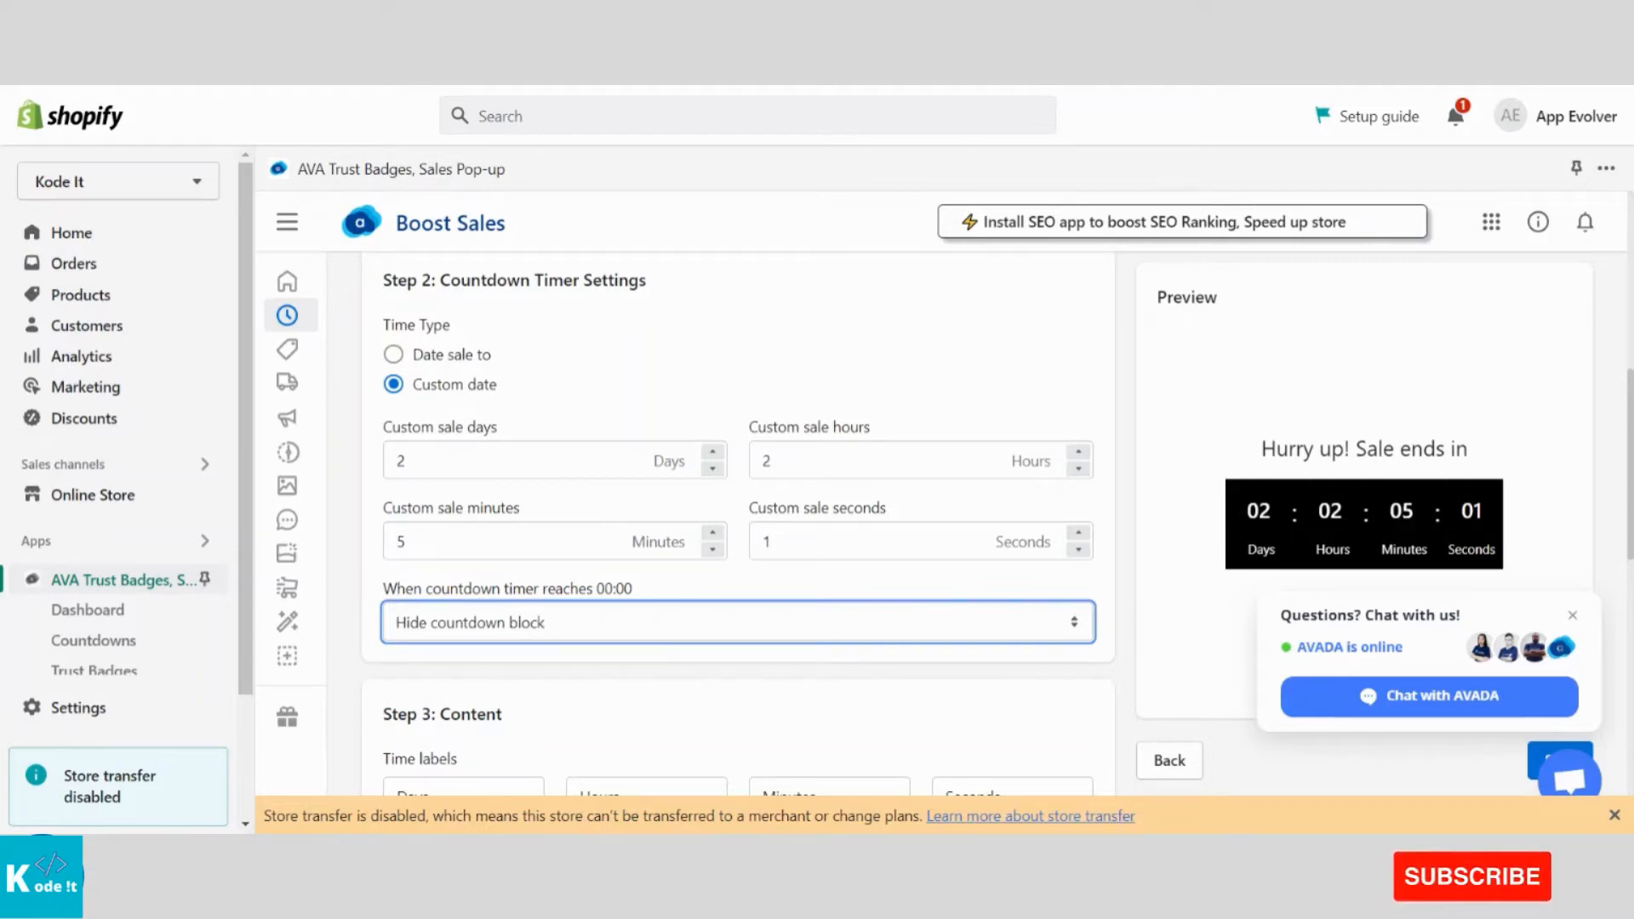
Try "Dayss" as the days time label, check it in the preview, and restore the label to "Days"
{"action": "scroll", "coordinate": [738, 524], "scroll_direction": "down", "scroll_amount": 1}
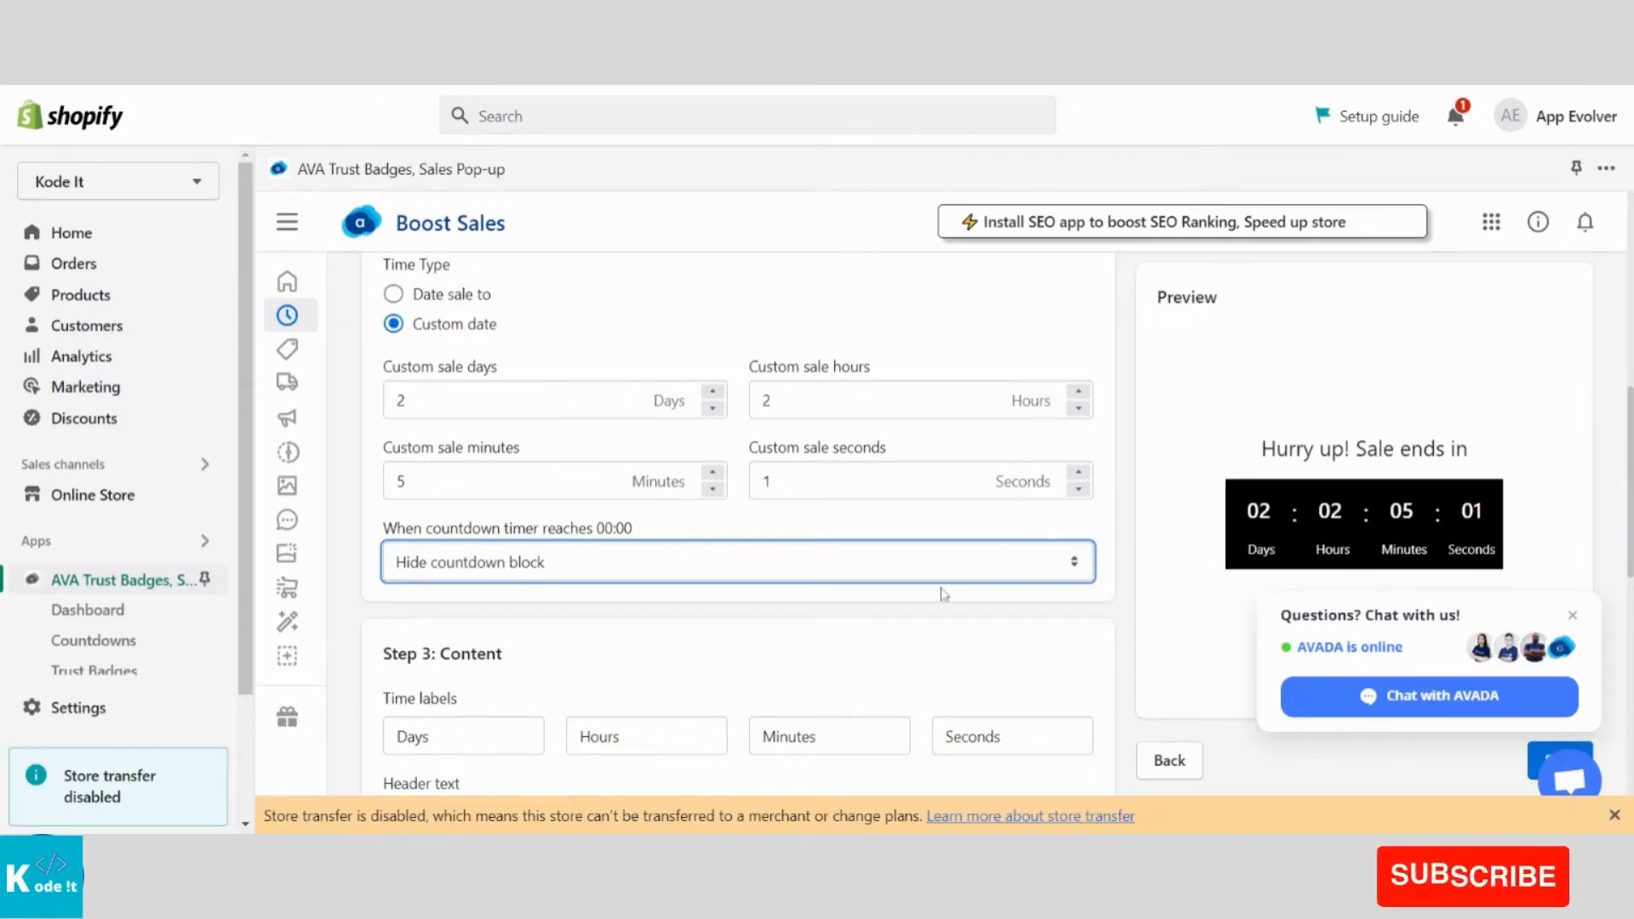
{"action": "scroll", "coordinate": [944, 594], "scroll_direction": "down", "scroll_amount": 1}
{"action": "scroll", "coordinate": [944, 594], "scroll_direction": "down", "scroll_amount": 1}
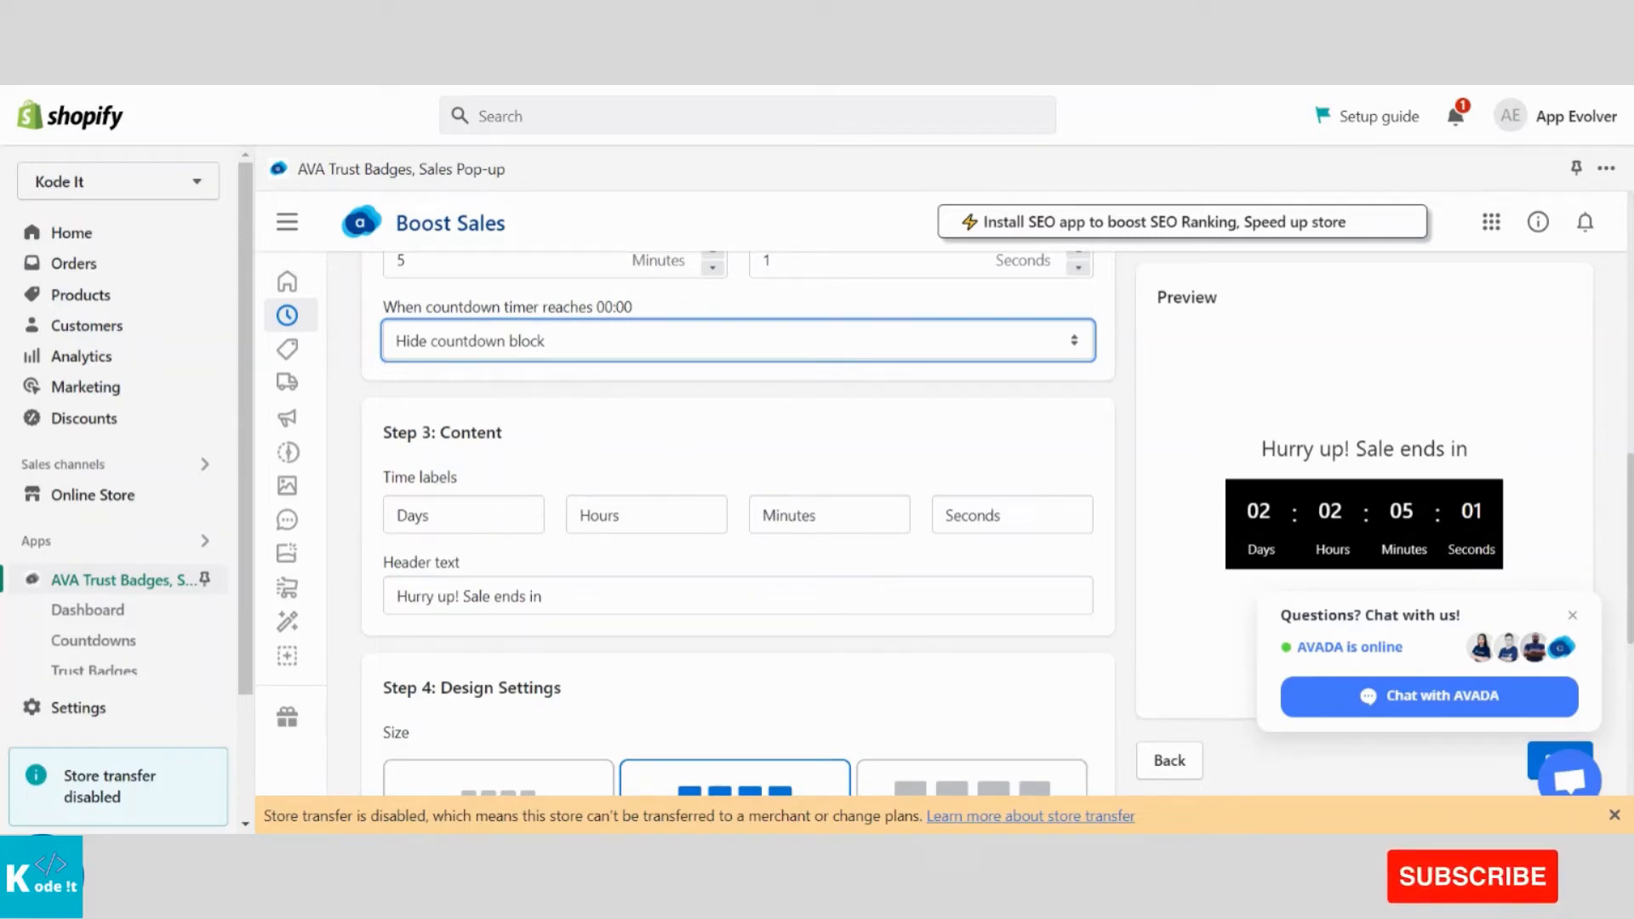
{"action": "left_click", "coordinate": [442, 516]}
{"action": "type", "text": "s"}
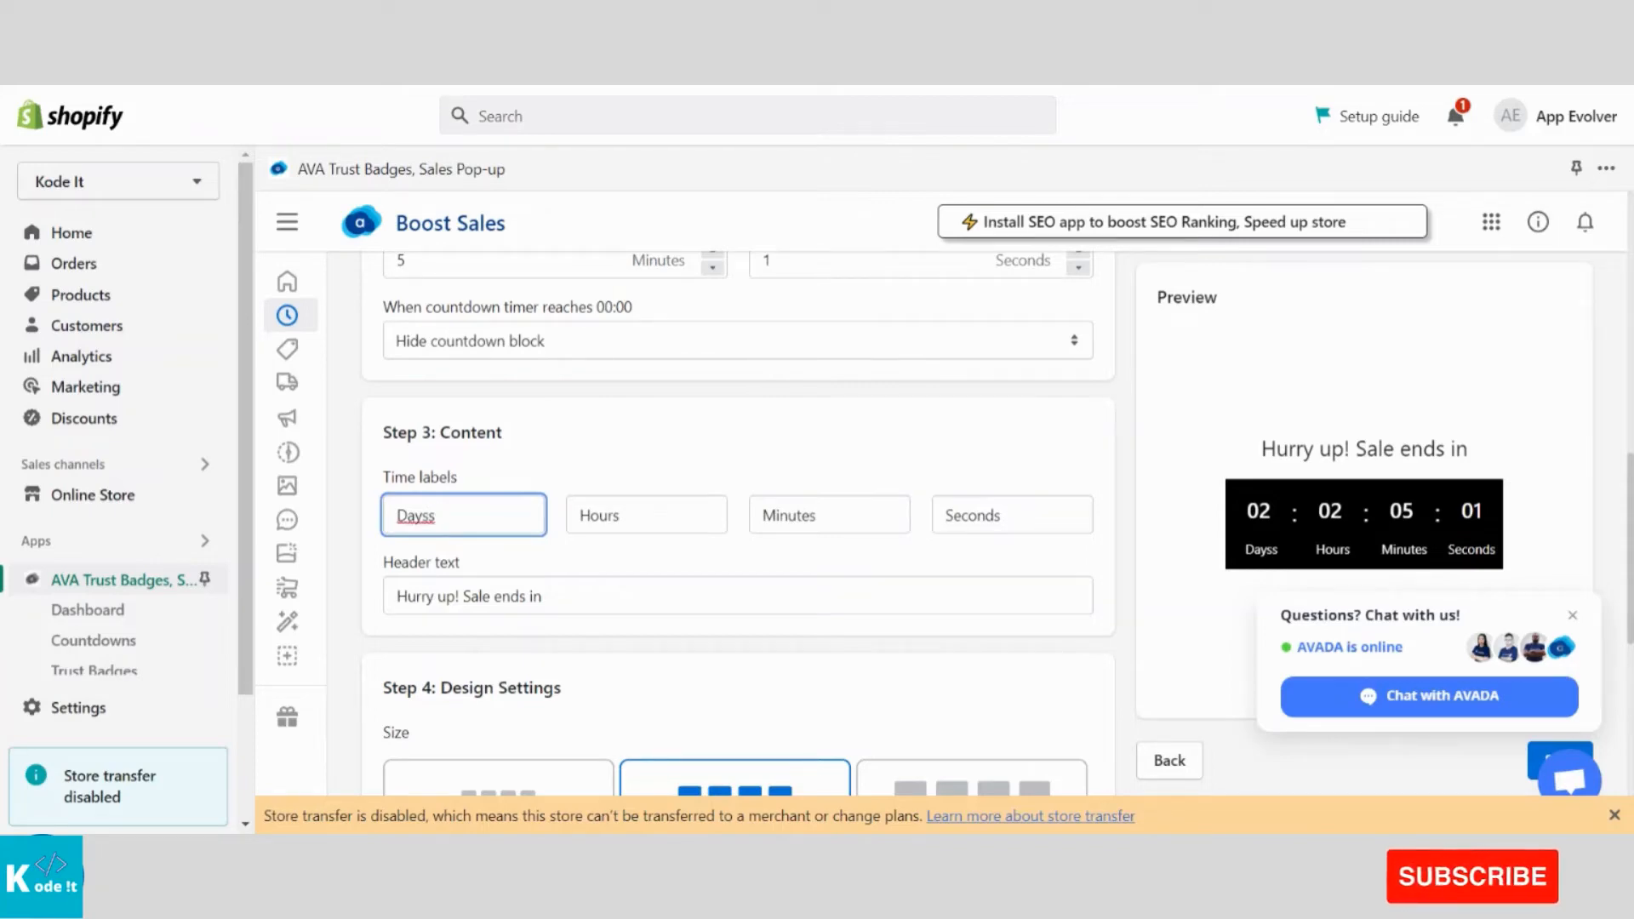
{"action": "double_click", "coordinate": [1261, 549]}
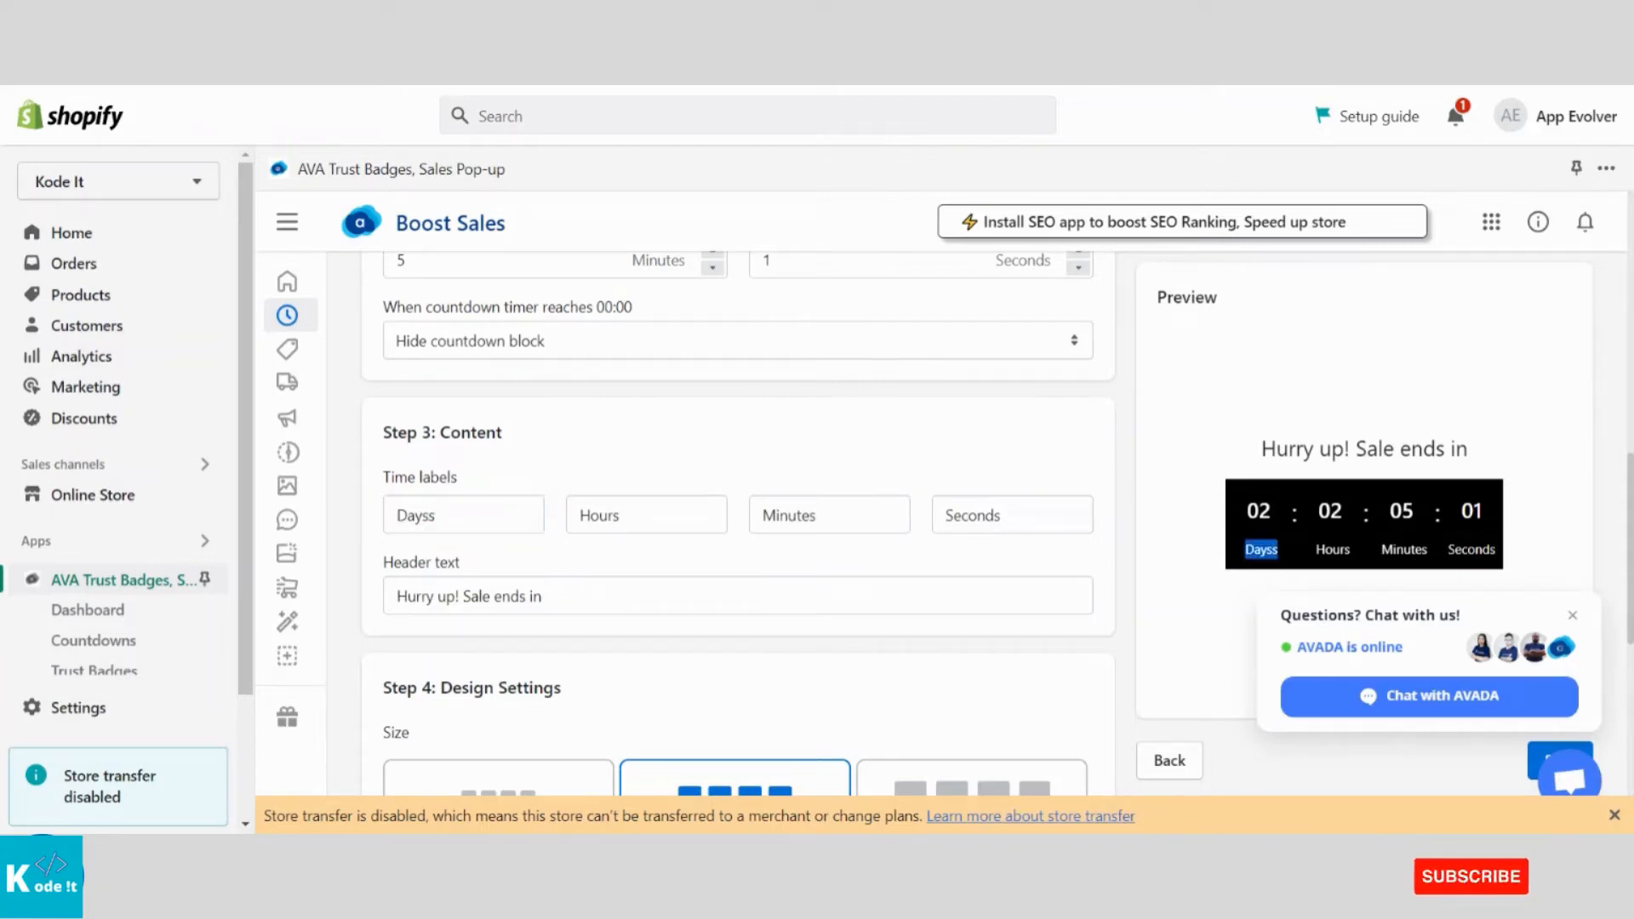
{"action": "left_click", "coordinate": [434, 515]}
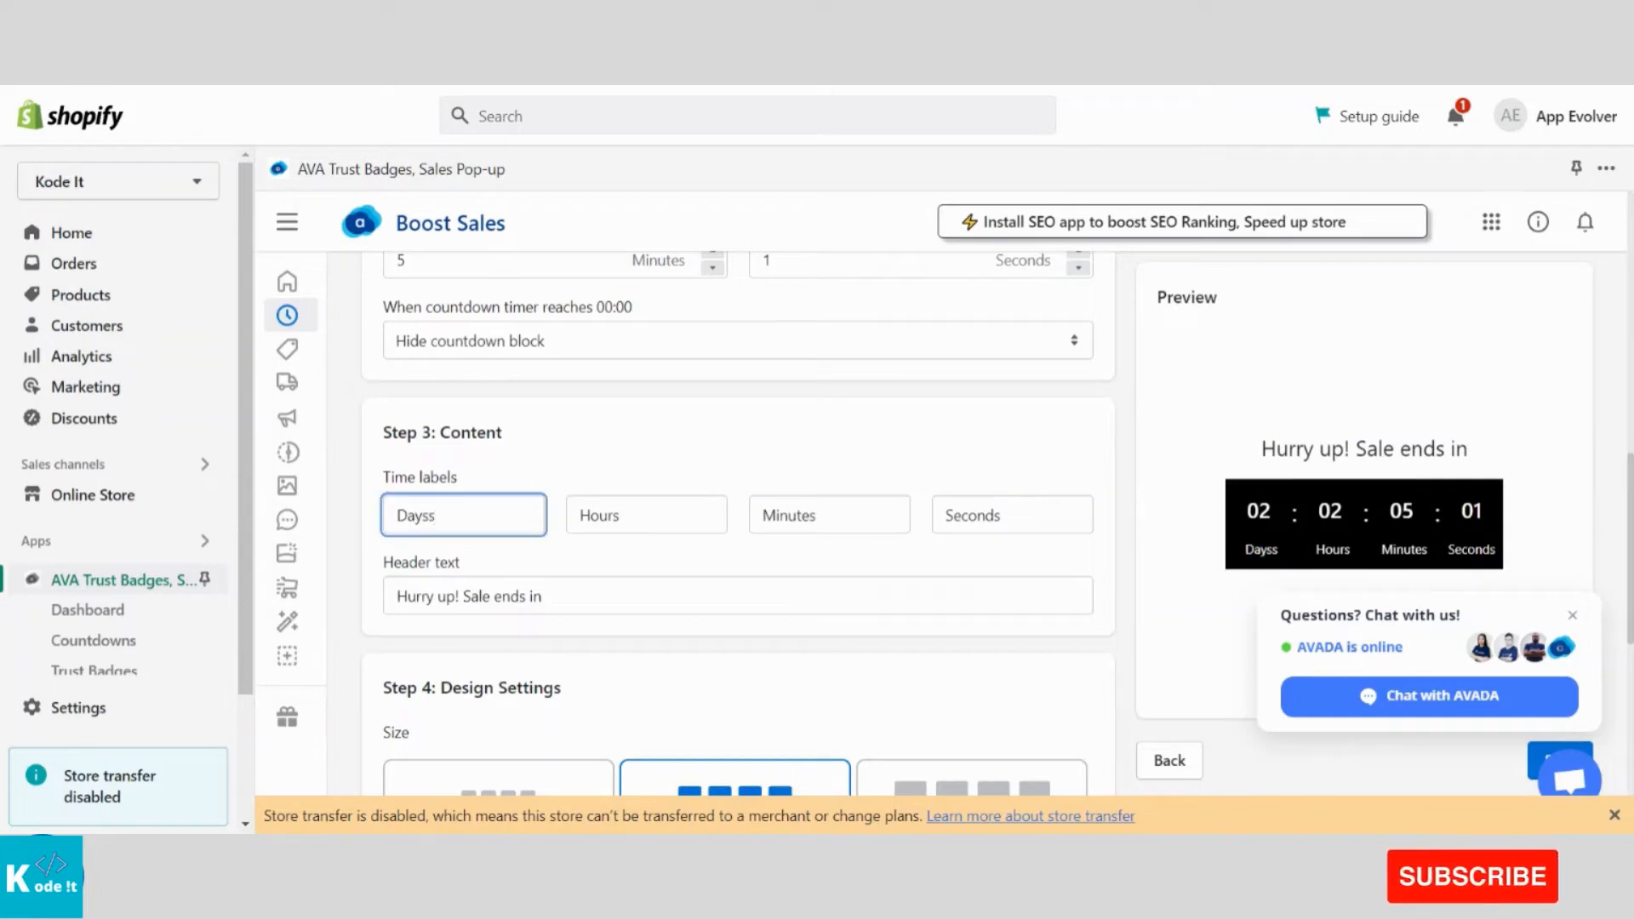
{"action": "key", "text": "BackSpace"}
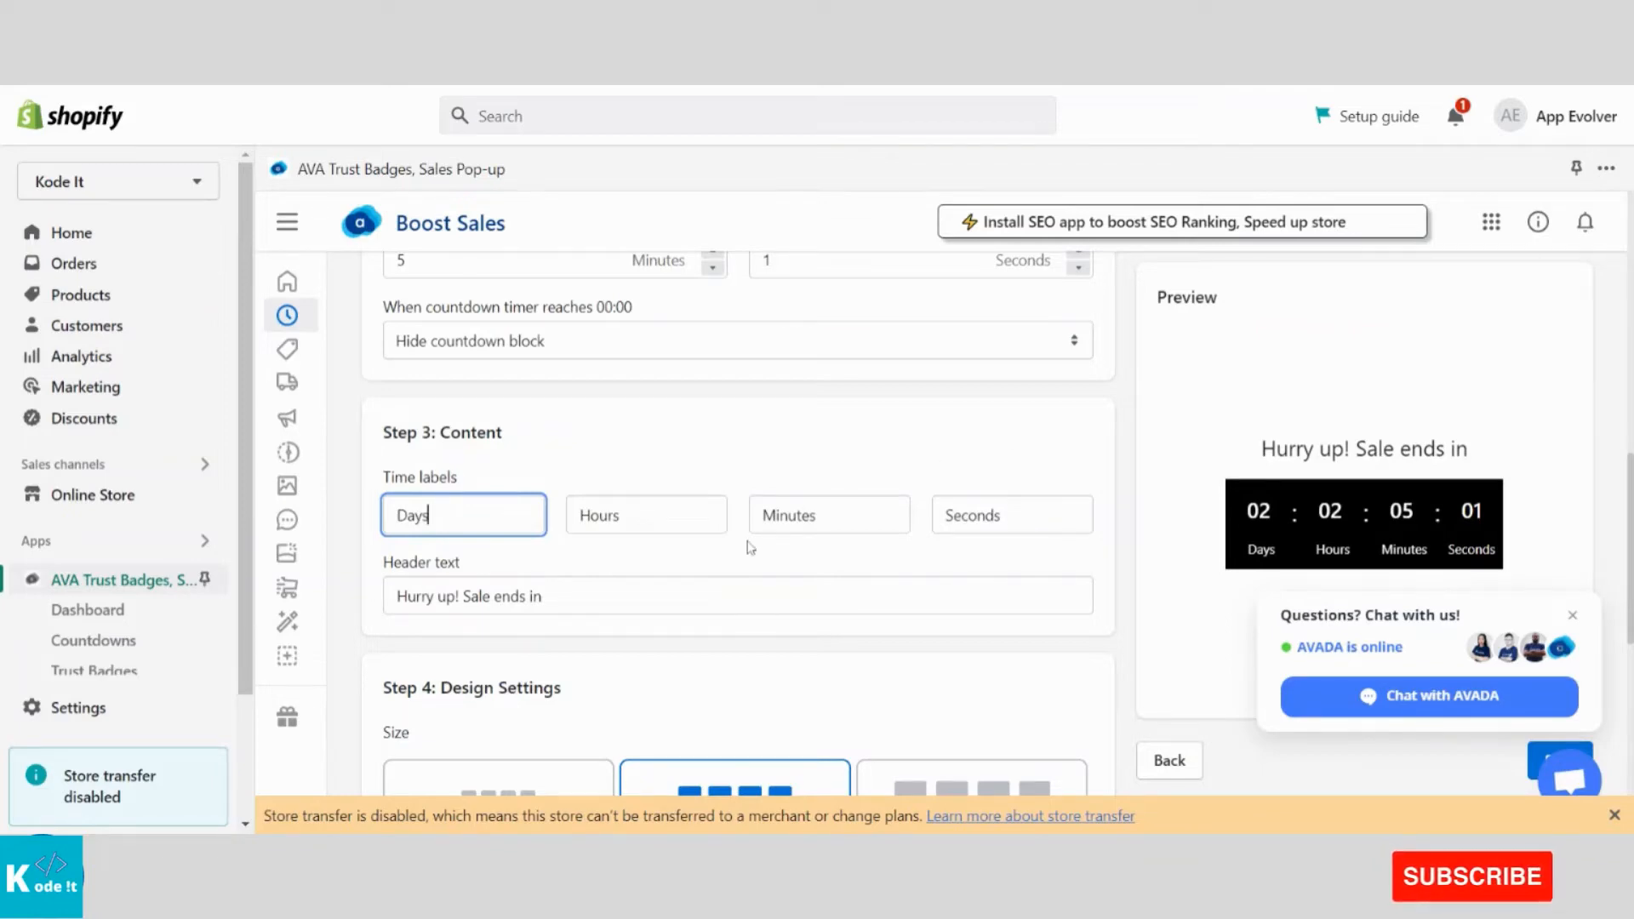
Change the countdown's header text to "Christmas Sale ends in"
{"action": "scroll", "coordinate": [746, 553], "scroll_direction": "down", "scroll_amount": 1}
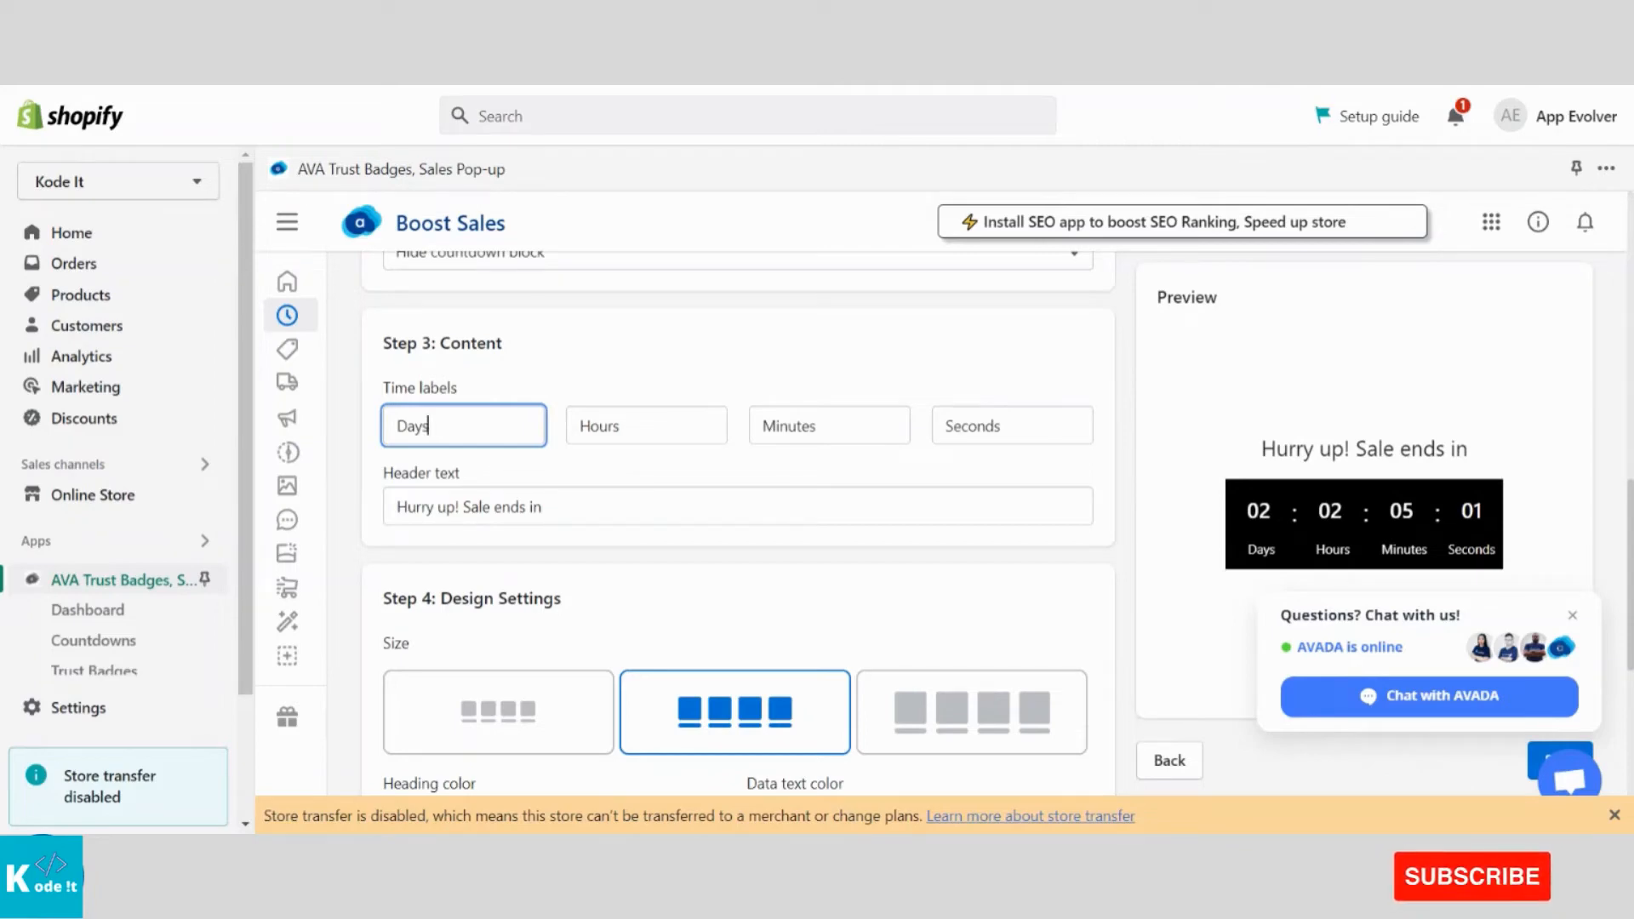
{"action": "left_click_drag", "start_coordinate": [455, 507], "coordinate": [375, 500]}
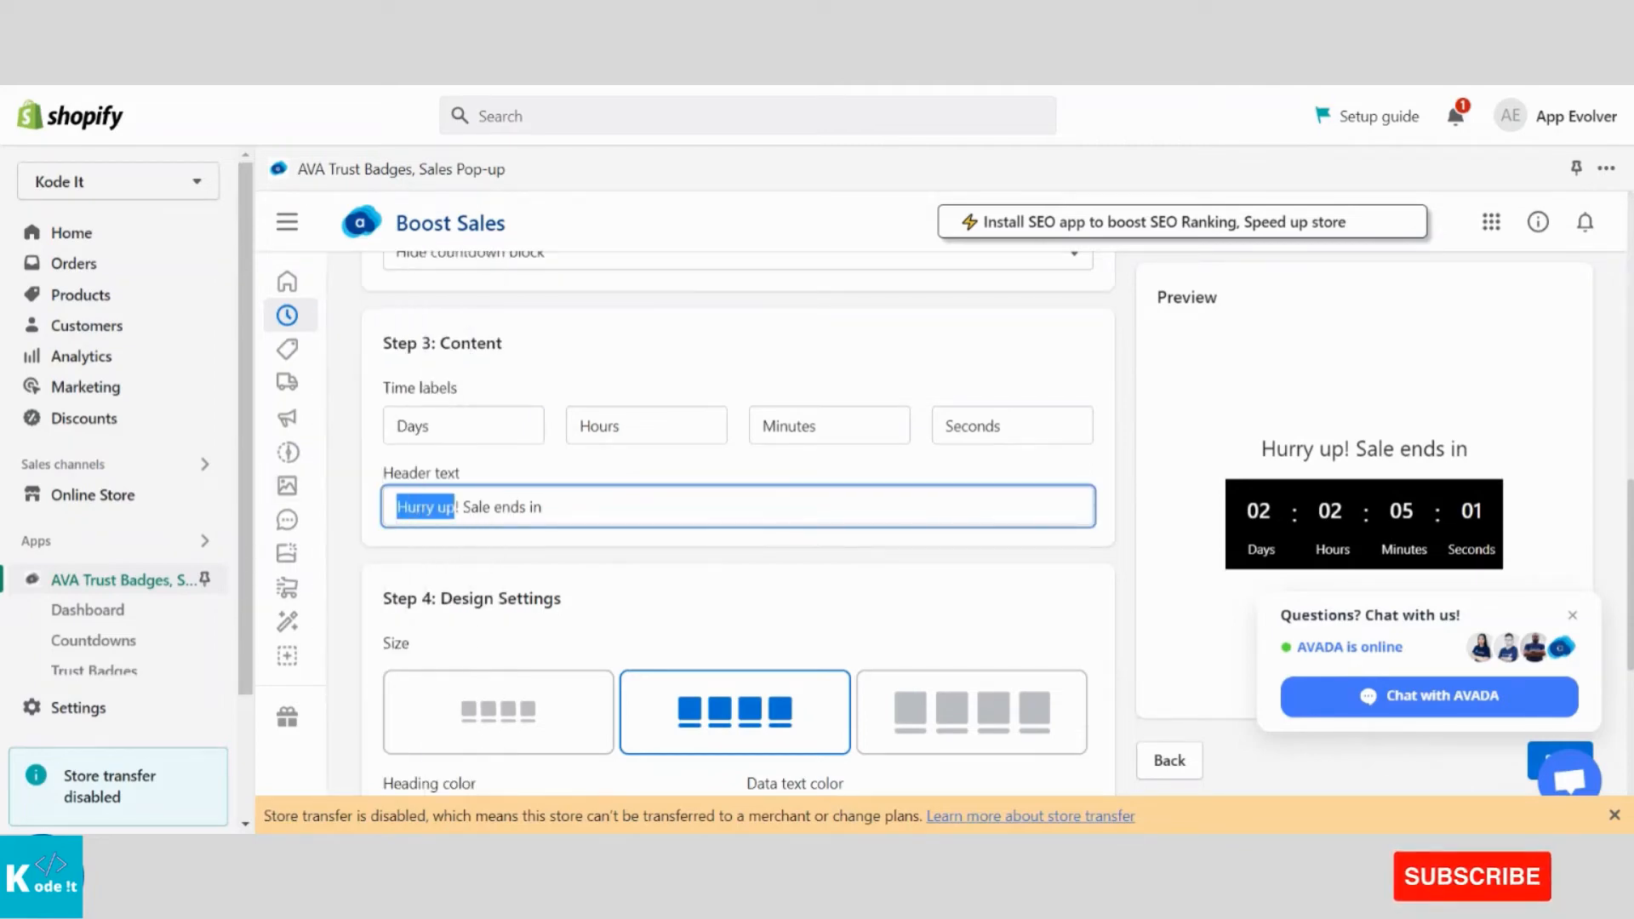
{"action": "key", "text": "BackSpace"}
{"action": "type", "text": "Christm"}
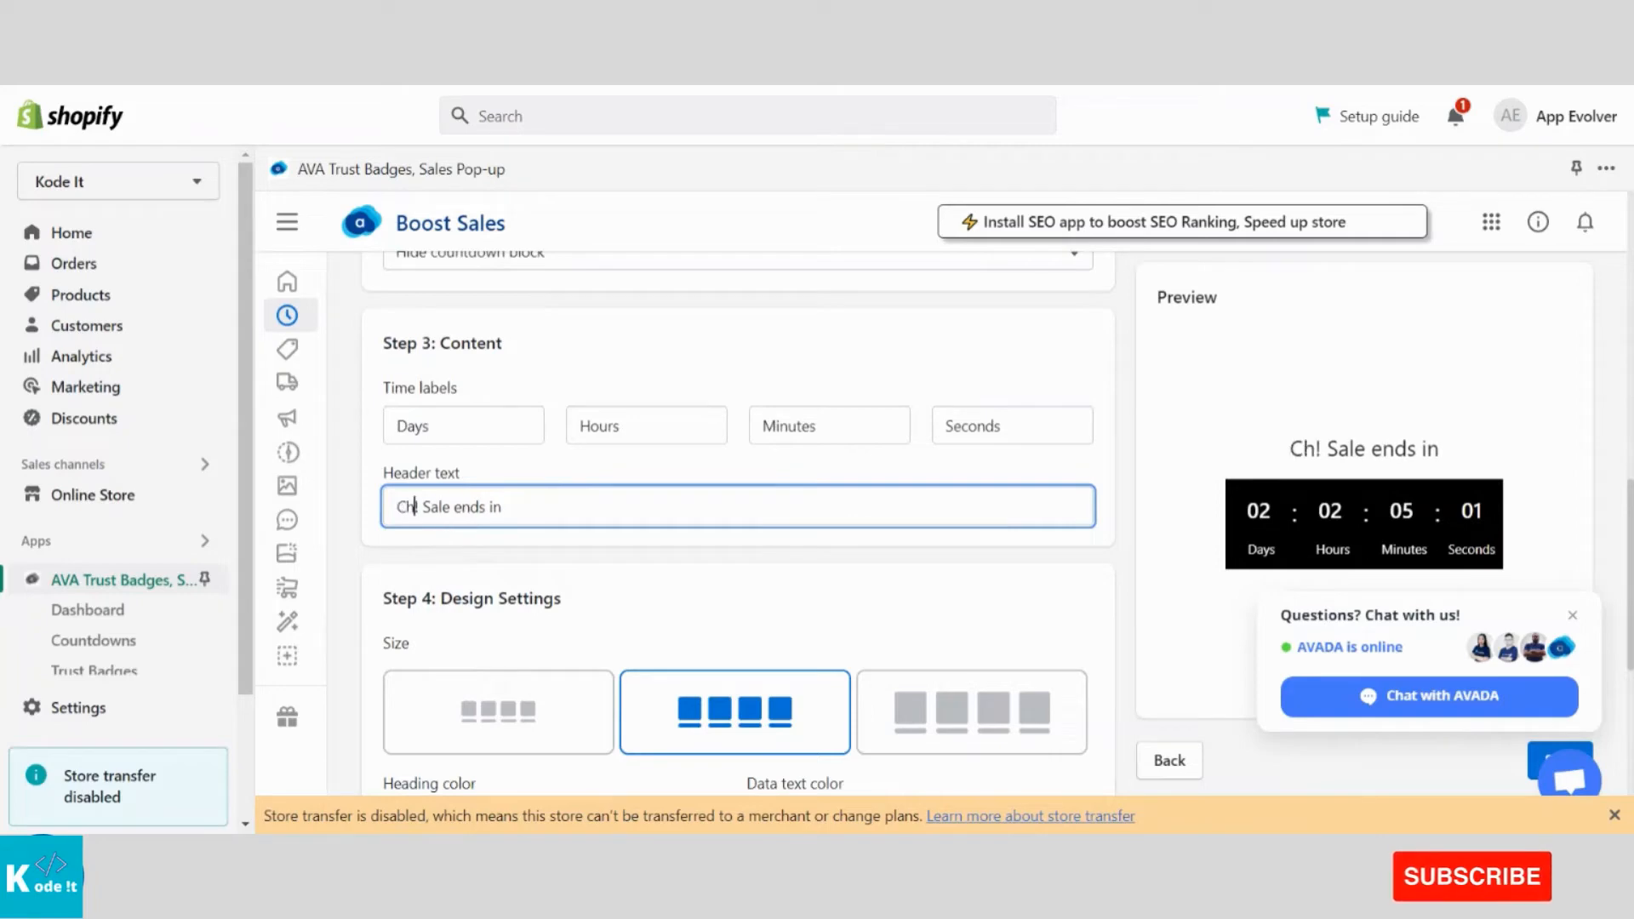
{"action": "type", "text": "as"}
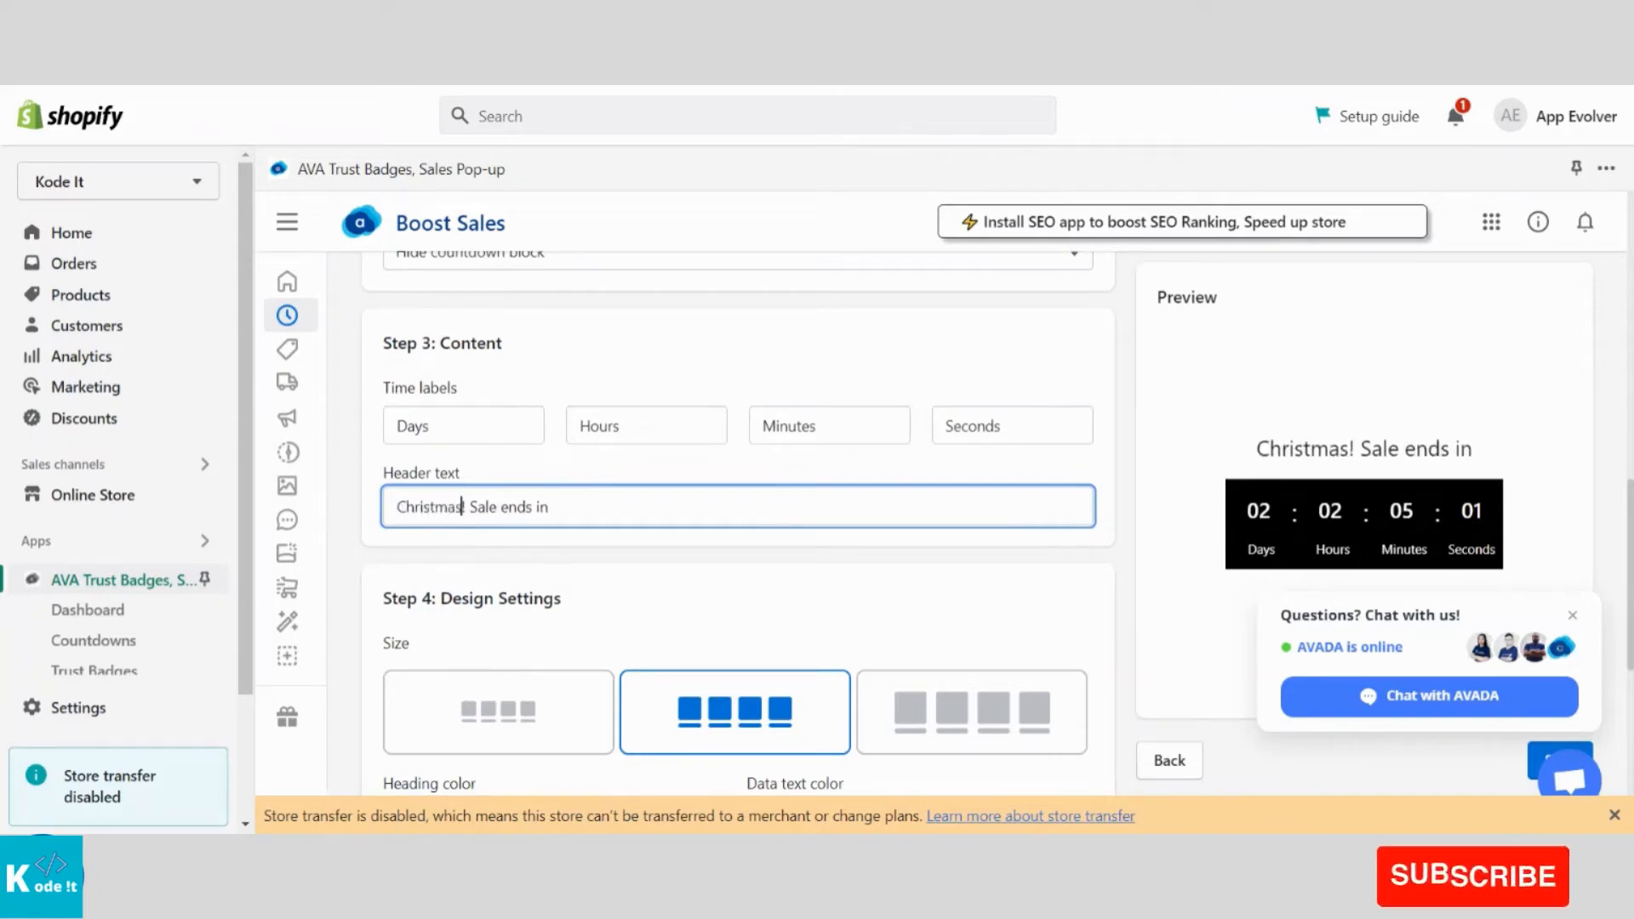
{"action": "key", "text": "Delete"}
{"action": "key", "text": "Delete"}
{"action": "key", "text": "Delete"}
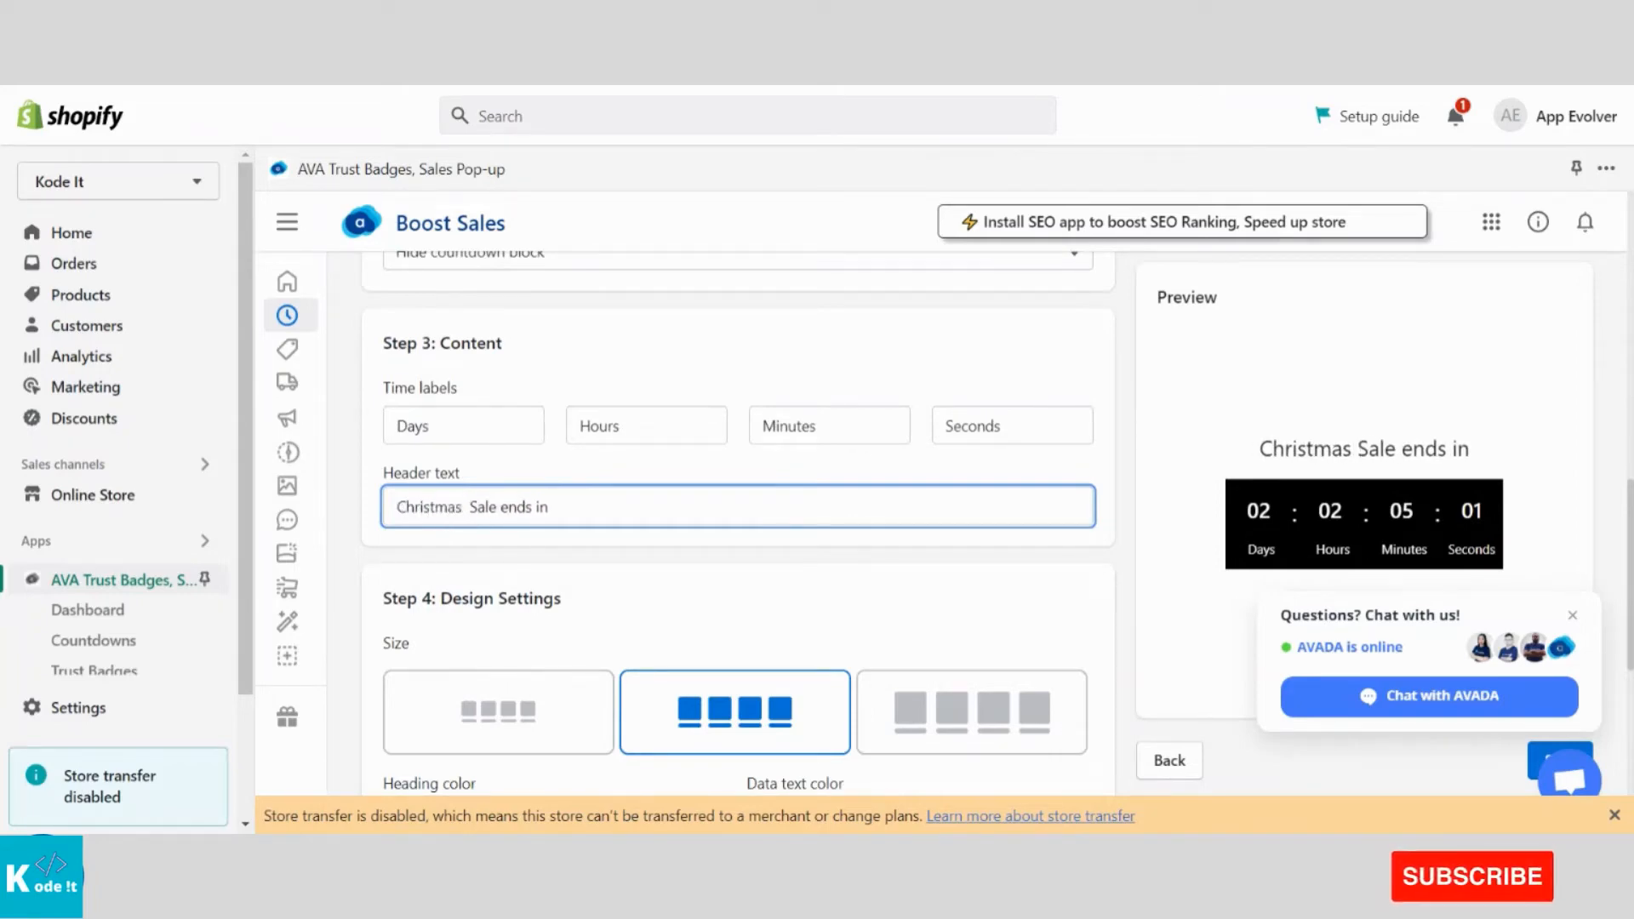
{"action": "type", "text": "S"}
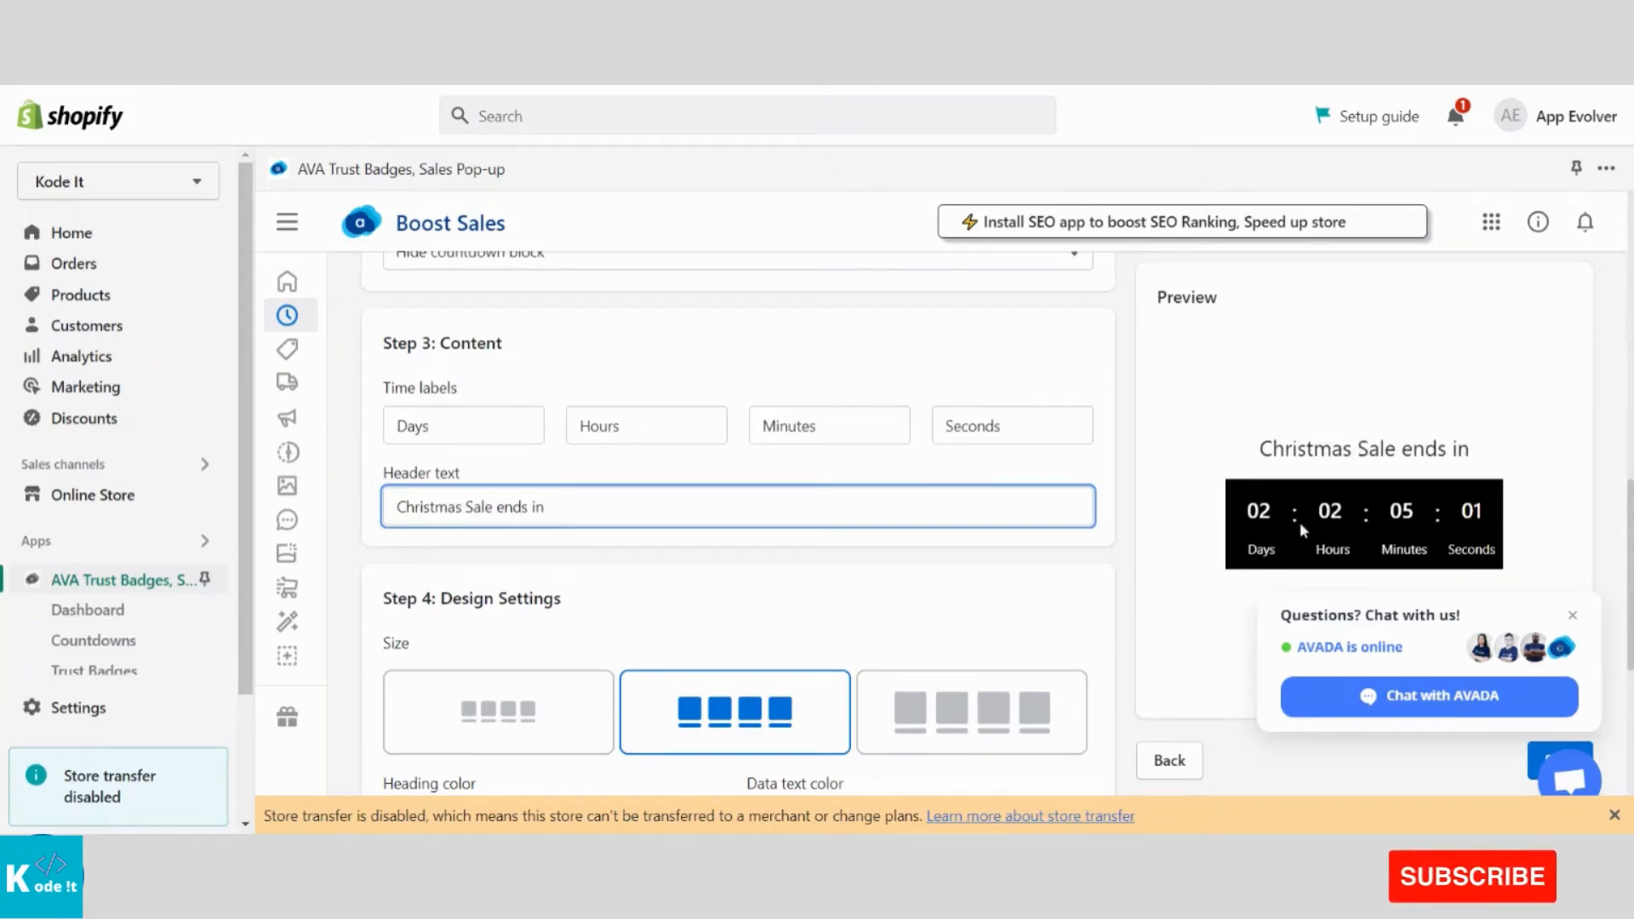
Compare the small and medium timer sizes in the preview, and set the countdown to the largest size
{"action": "scroll", "coordinate": [665, 481], "scroll_direction": "down", "scroll_amount": 2}
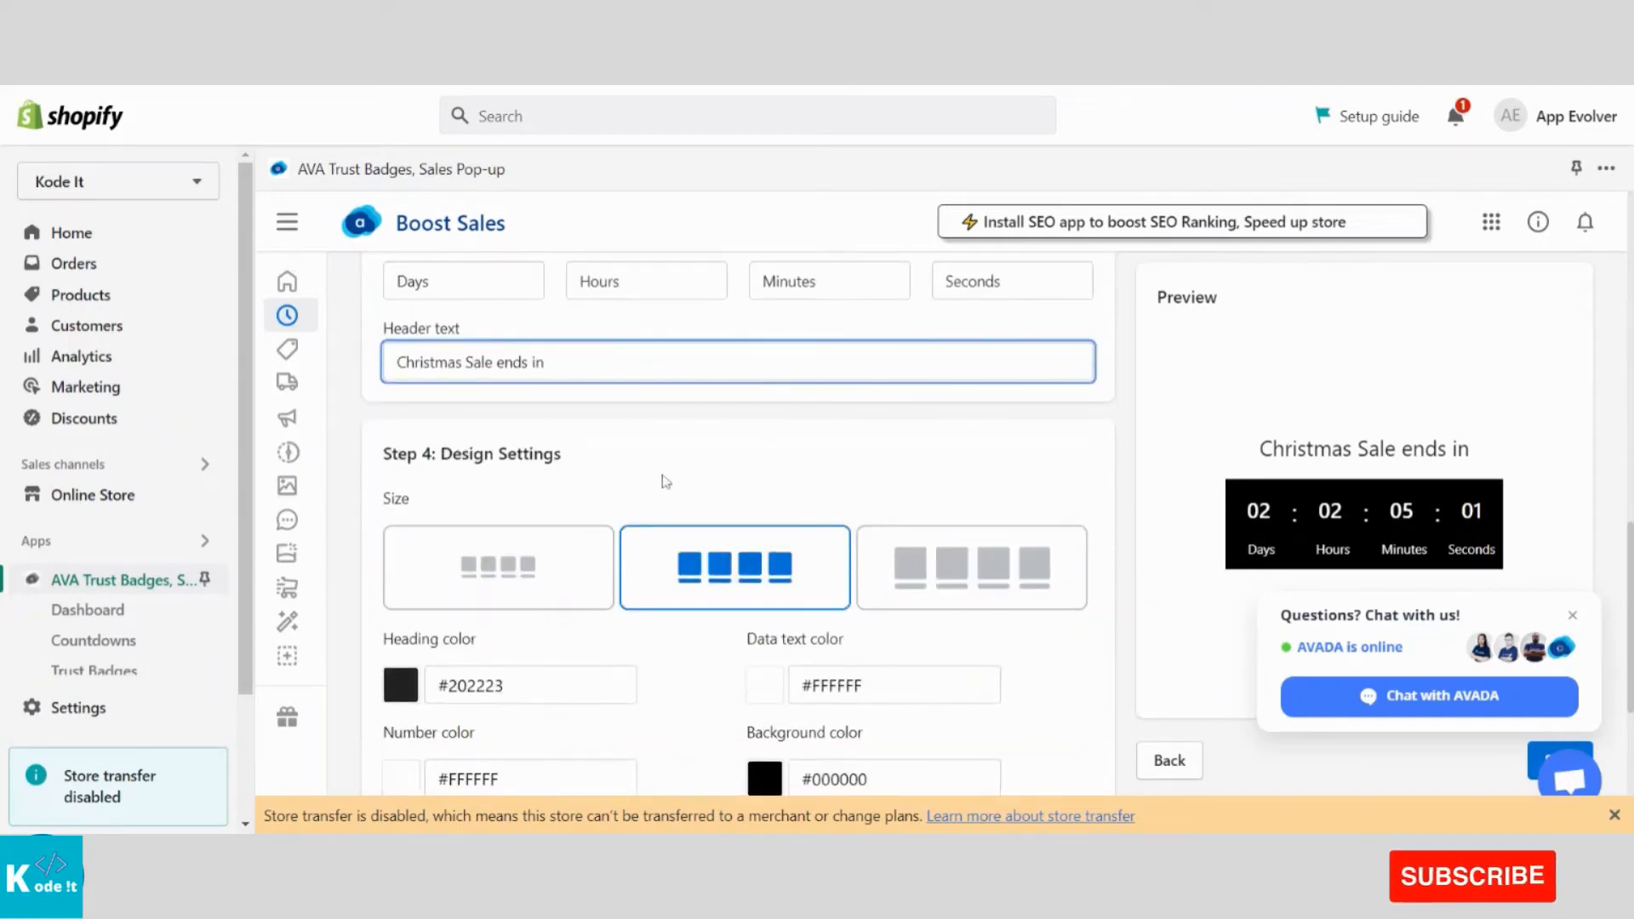
{"action": "scroll", "coordinate": [666, 482], "scroll_direction": "down", "scroll_amount": 2}
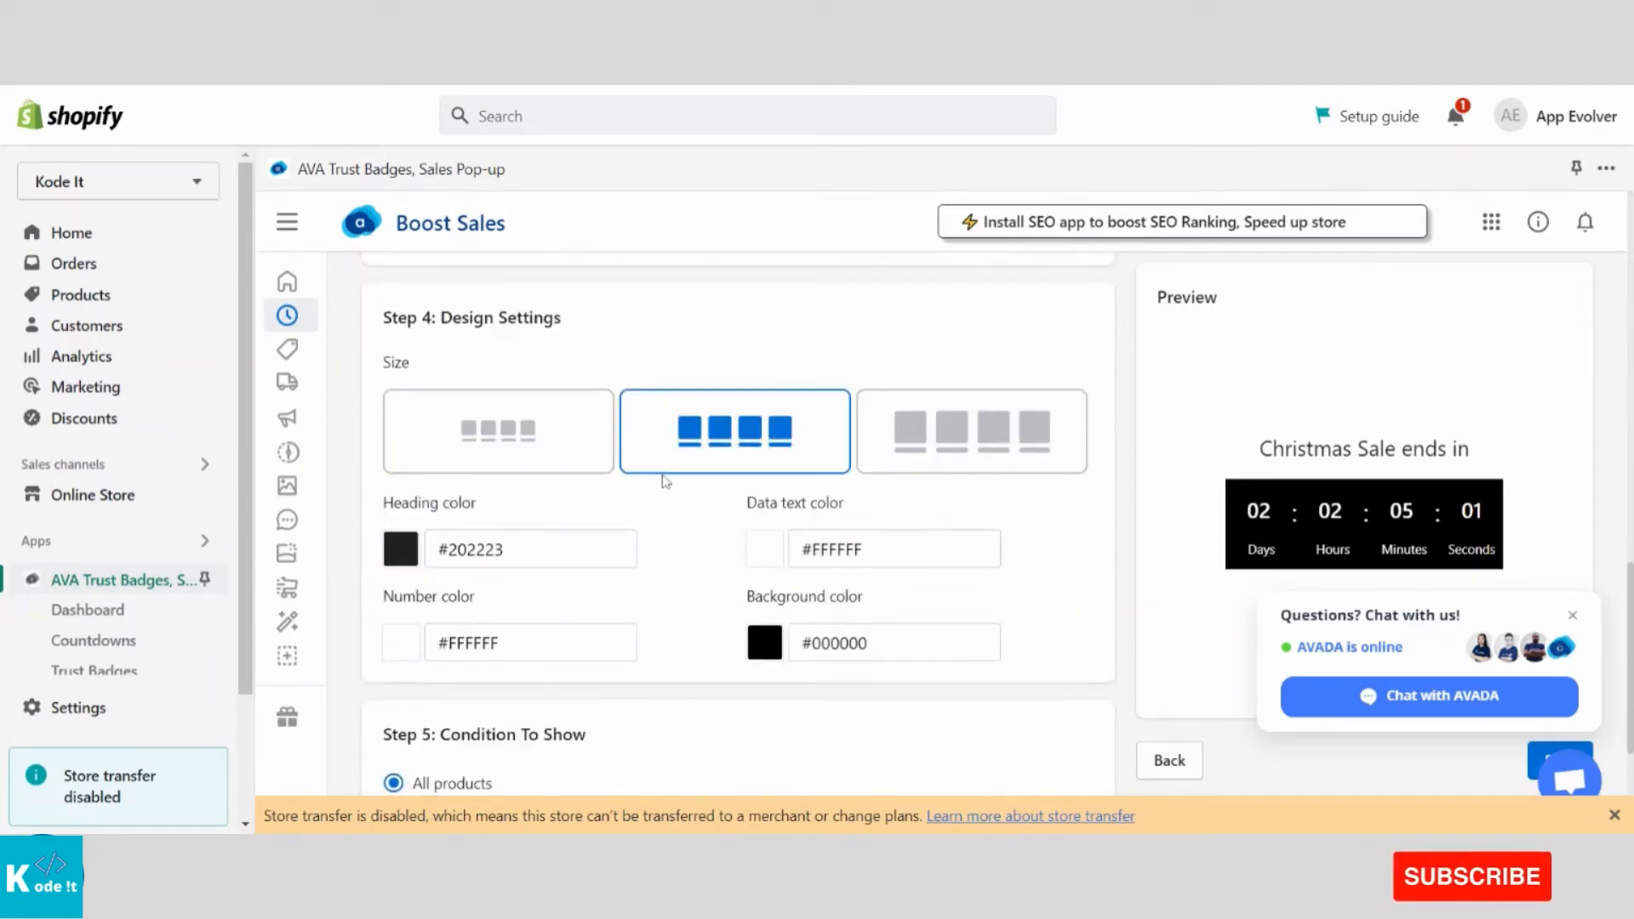
{"action": "left_click", "coordinate": [515, 439]}
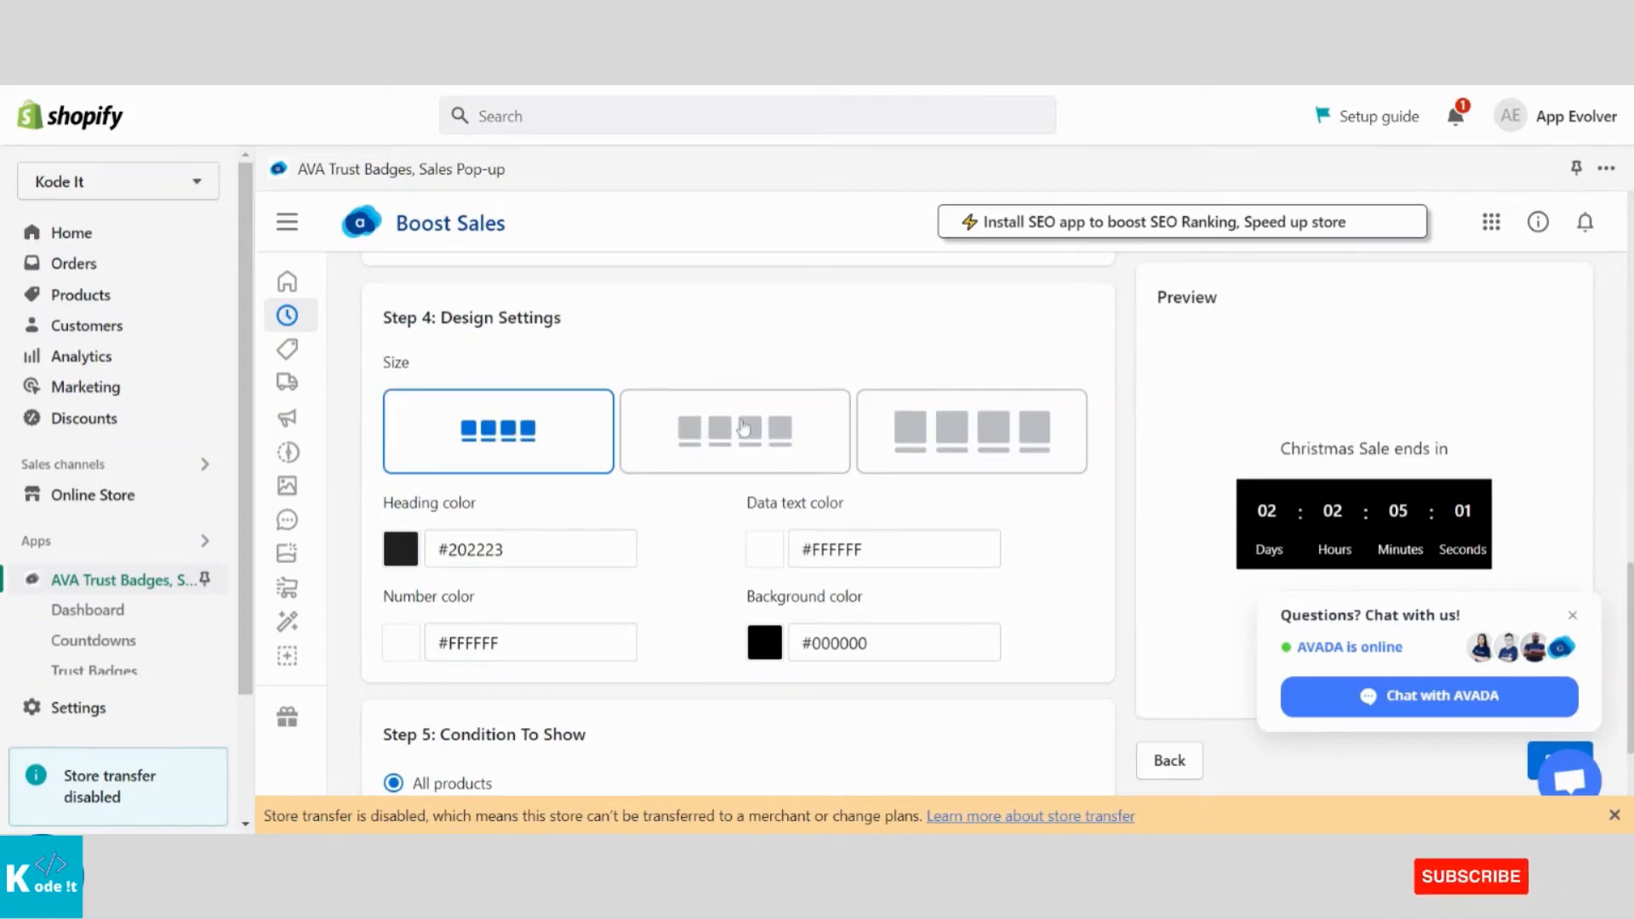
{"action": "left_click", "coordinate": [744, 427]}
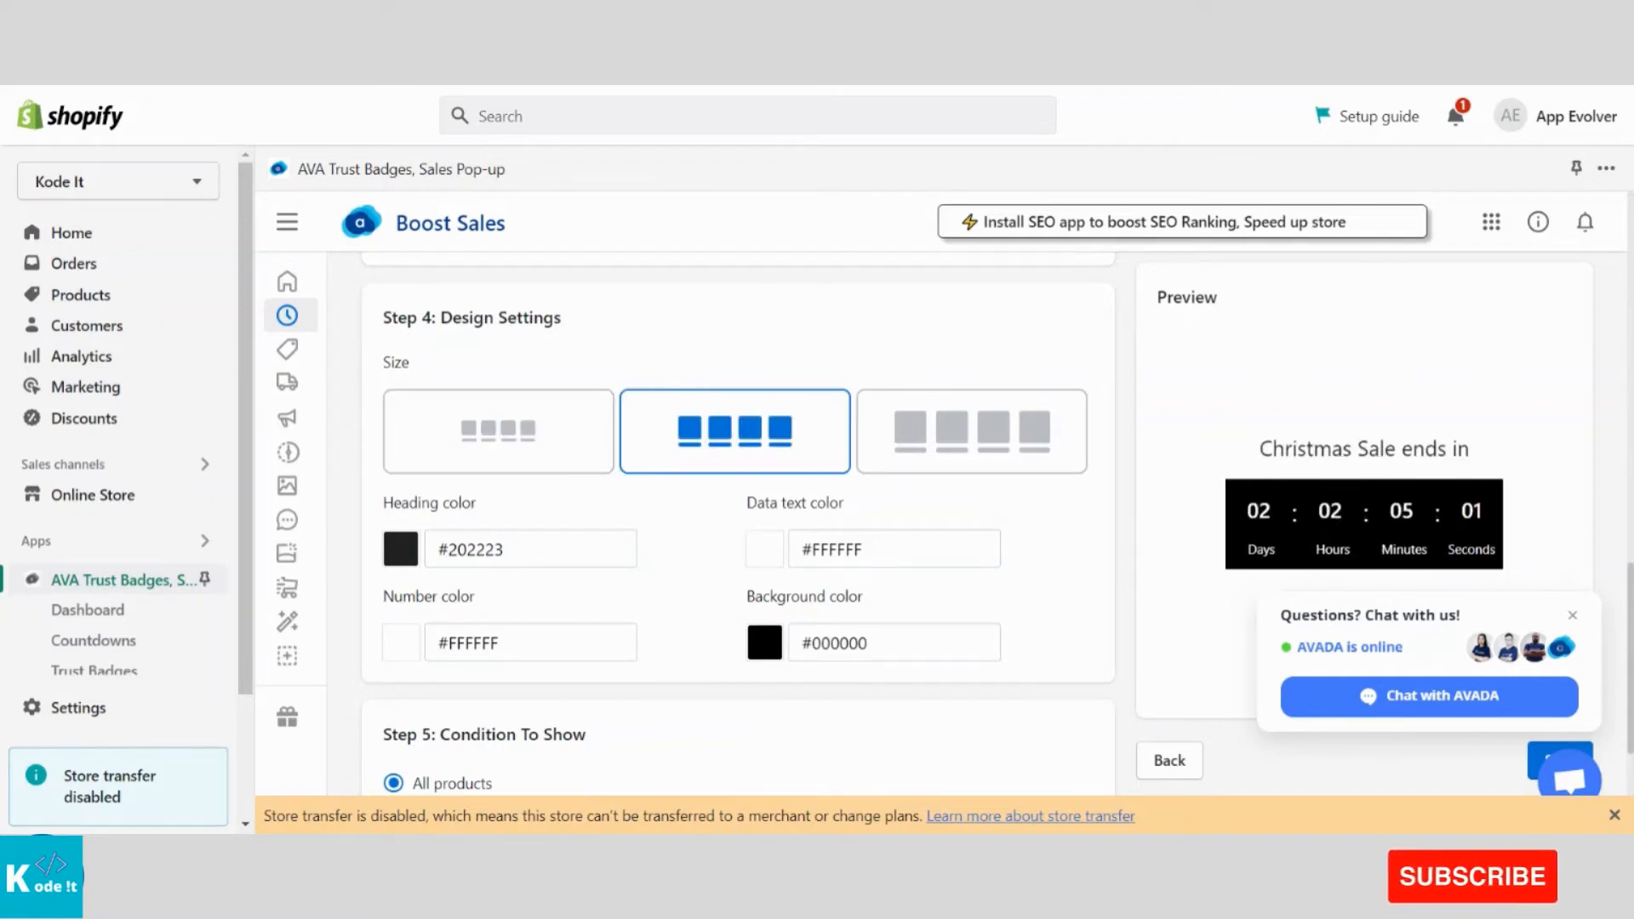
{"action": "left_click", "coordinate": [892, 427]}
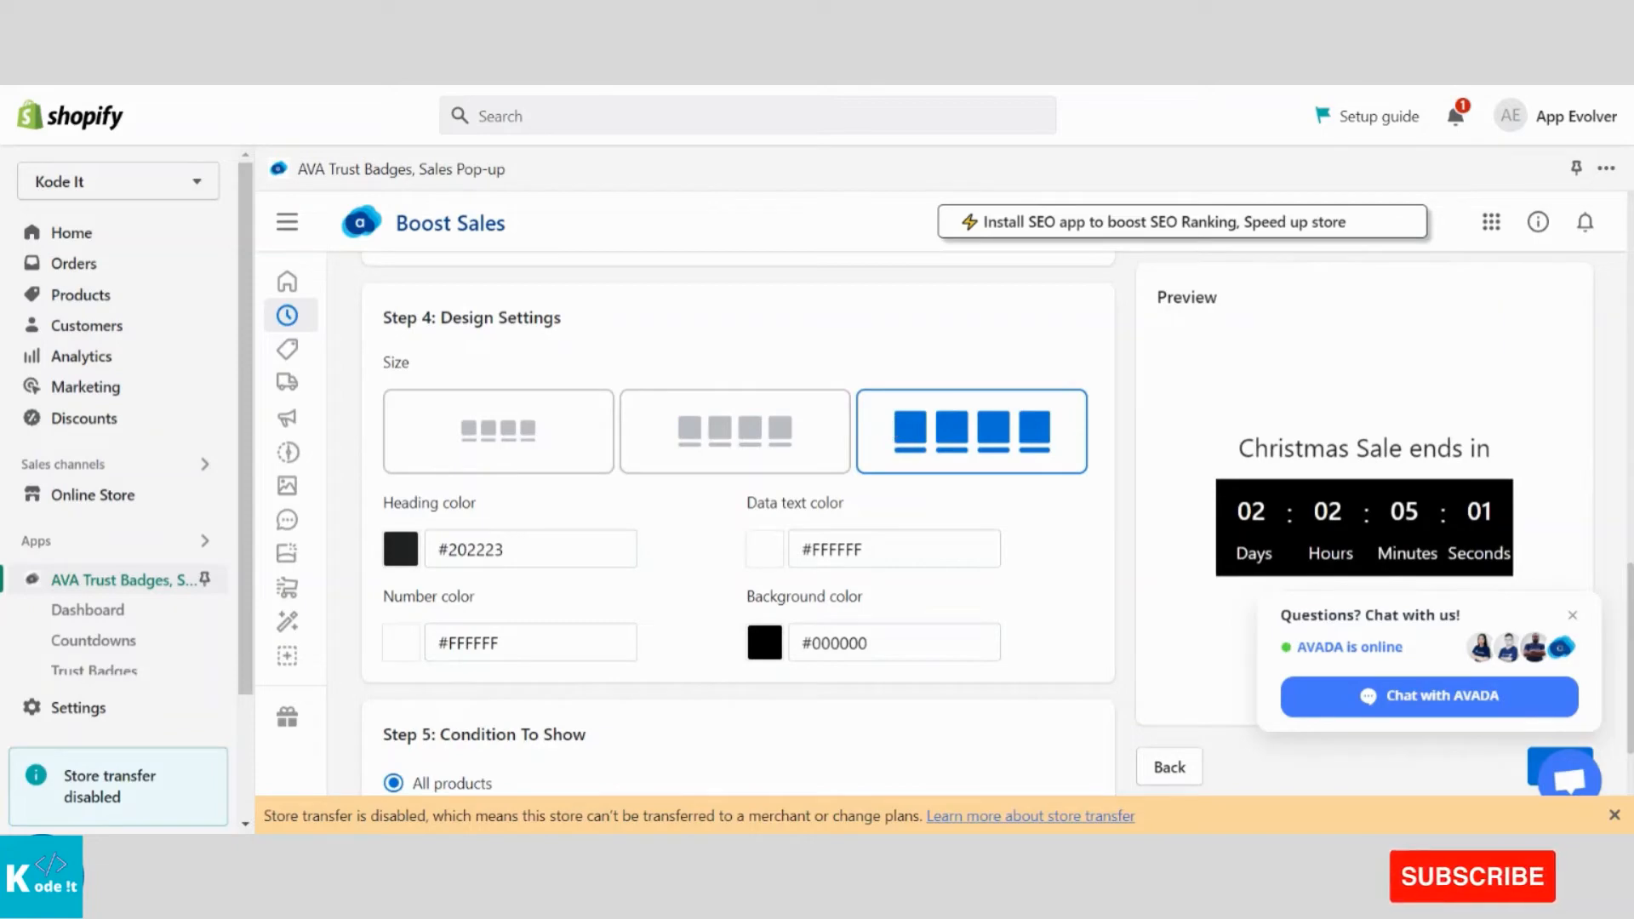
Try blue #10a7f3 as the heading color, and set it to the red preset #e53935
{"action": "scroll", "coordinate": [858, 356], "scroll_direction": "down", "scroll_amount": 1}
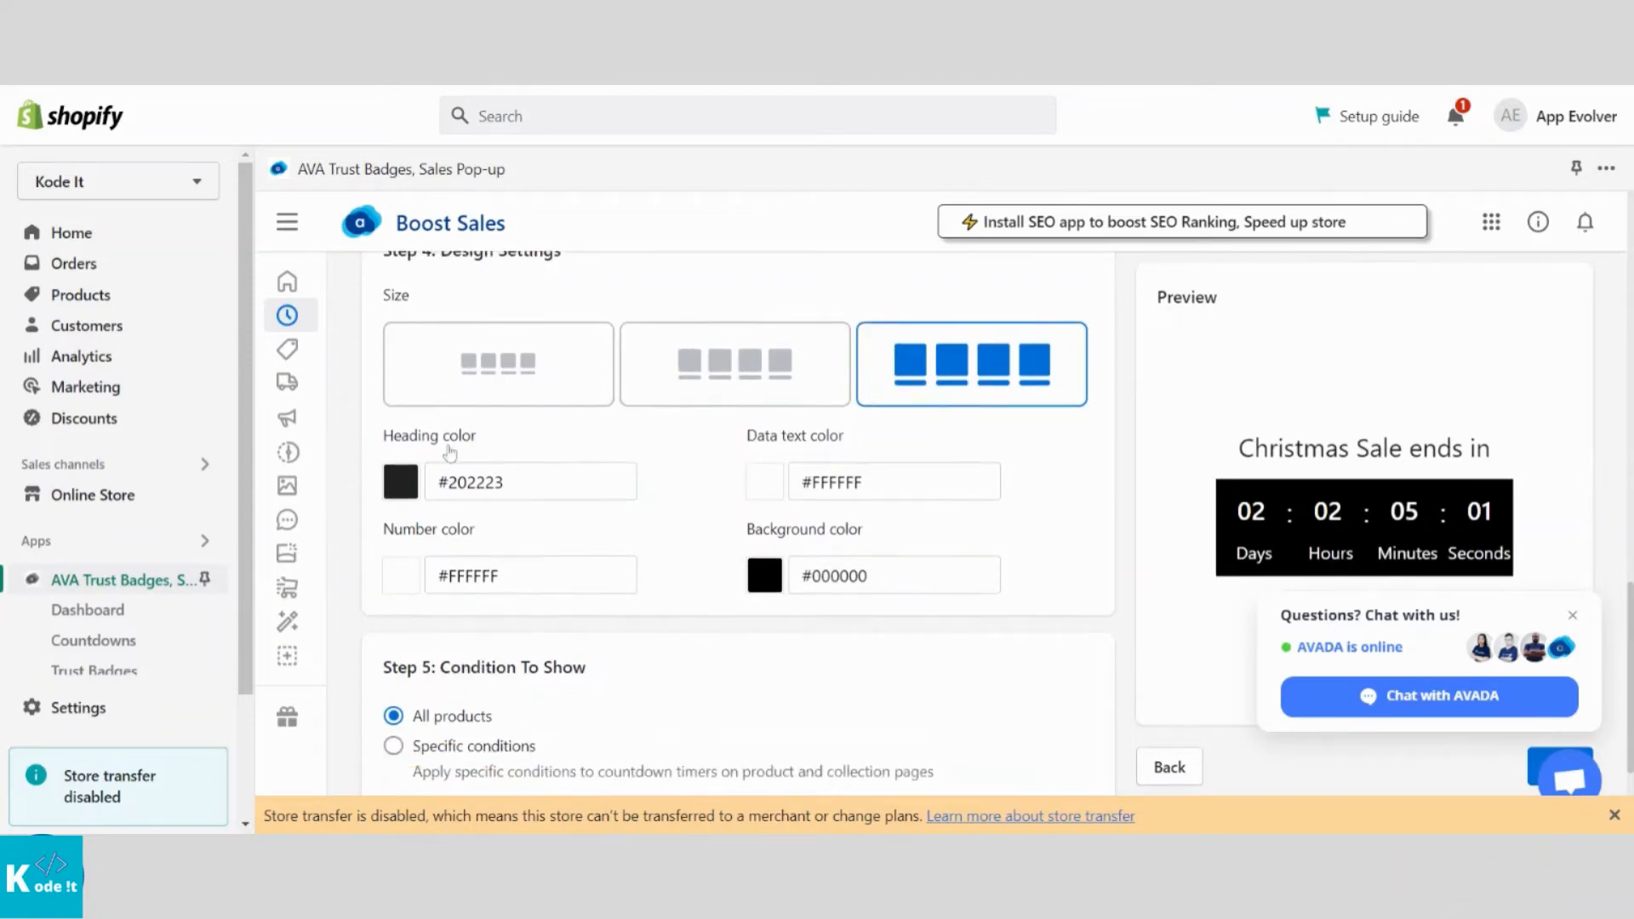
{"action": "left_click", "coordinate": [395, 484]}
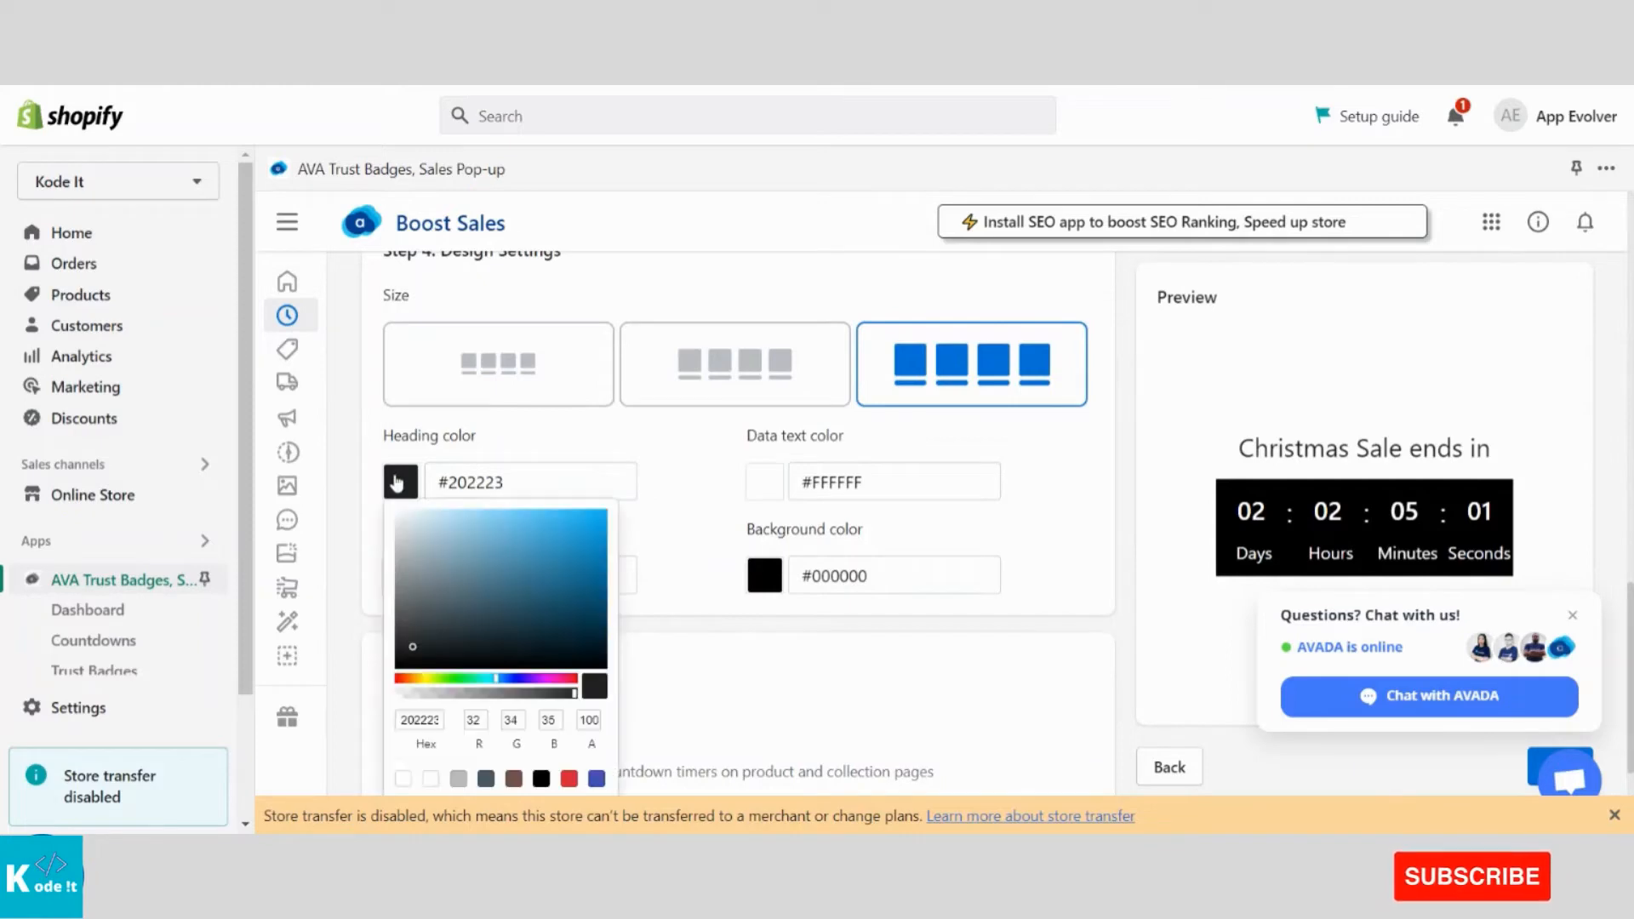
{"action": "left_click", "coordinate": [597, 524]}
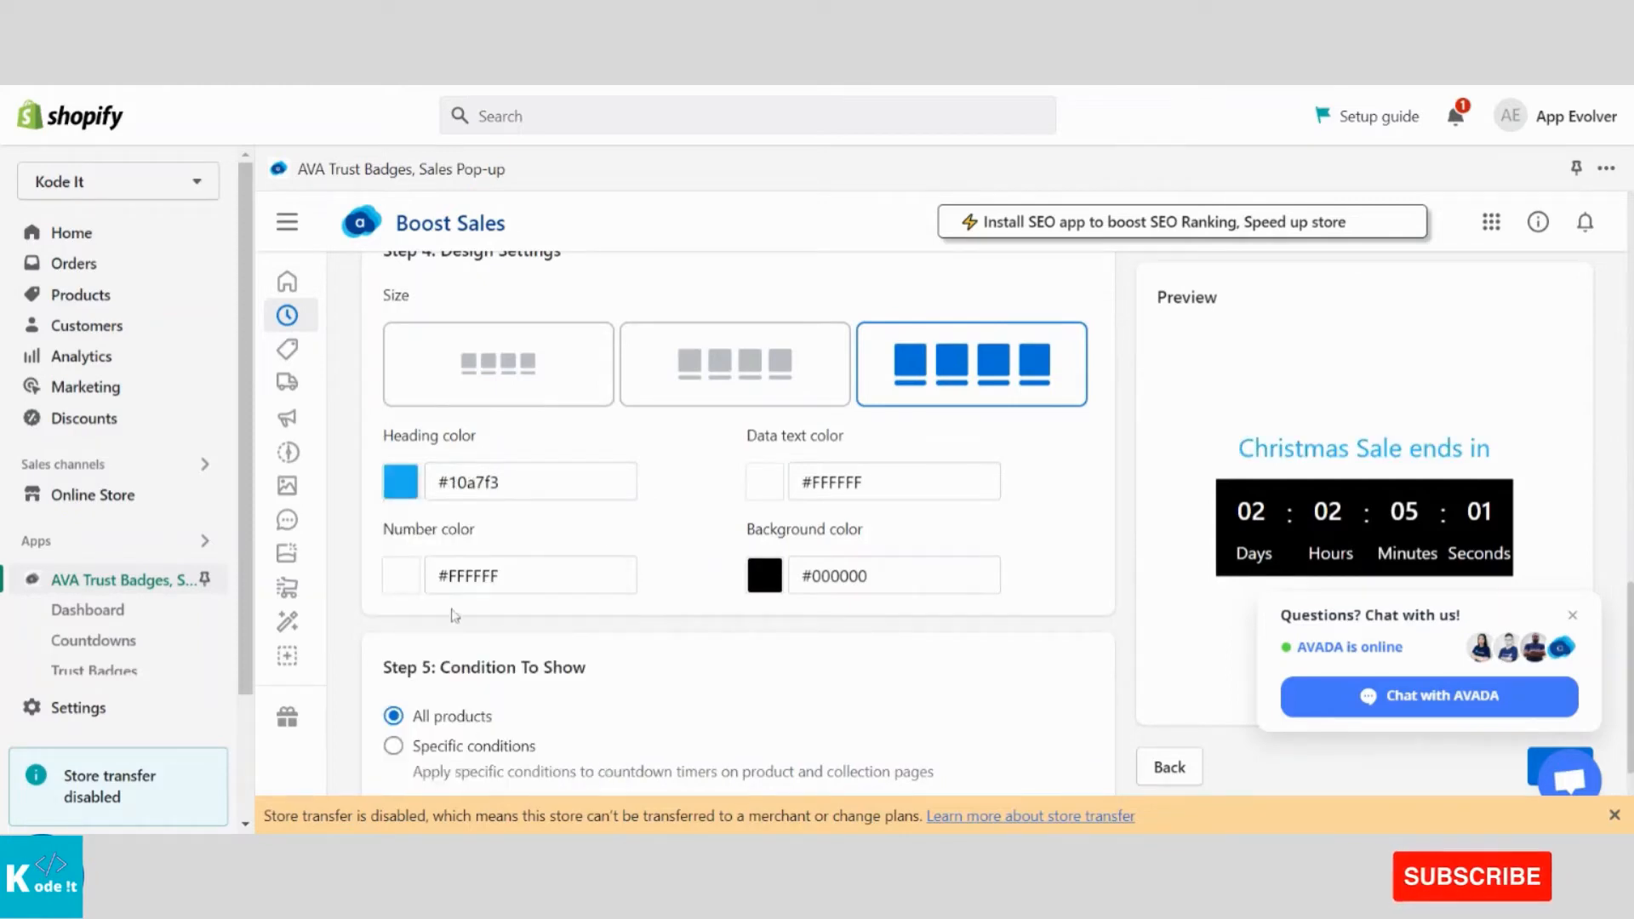
{"action": "left_click", "coordinate": [402, 496]}
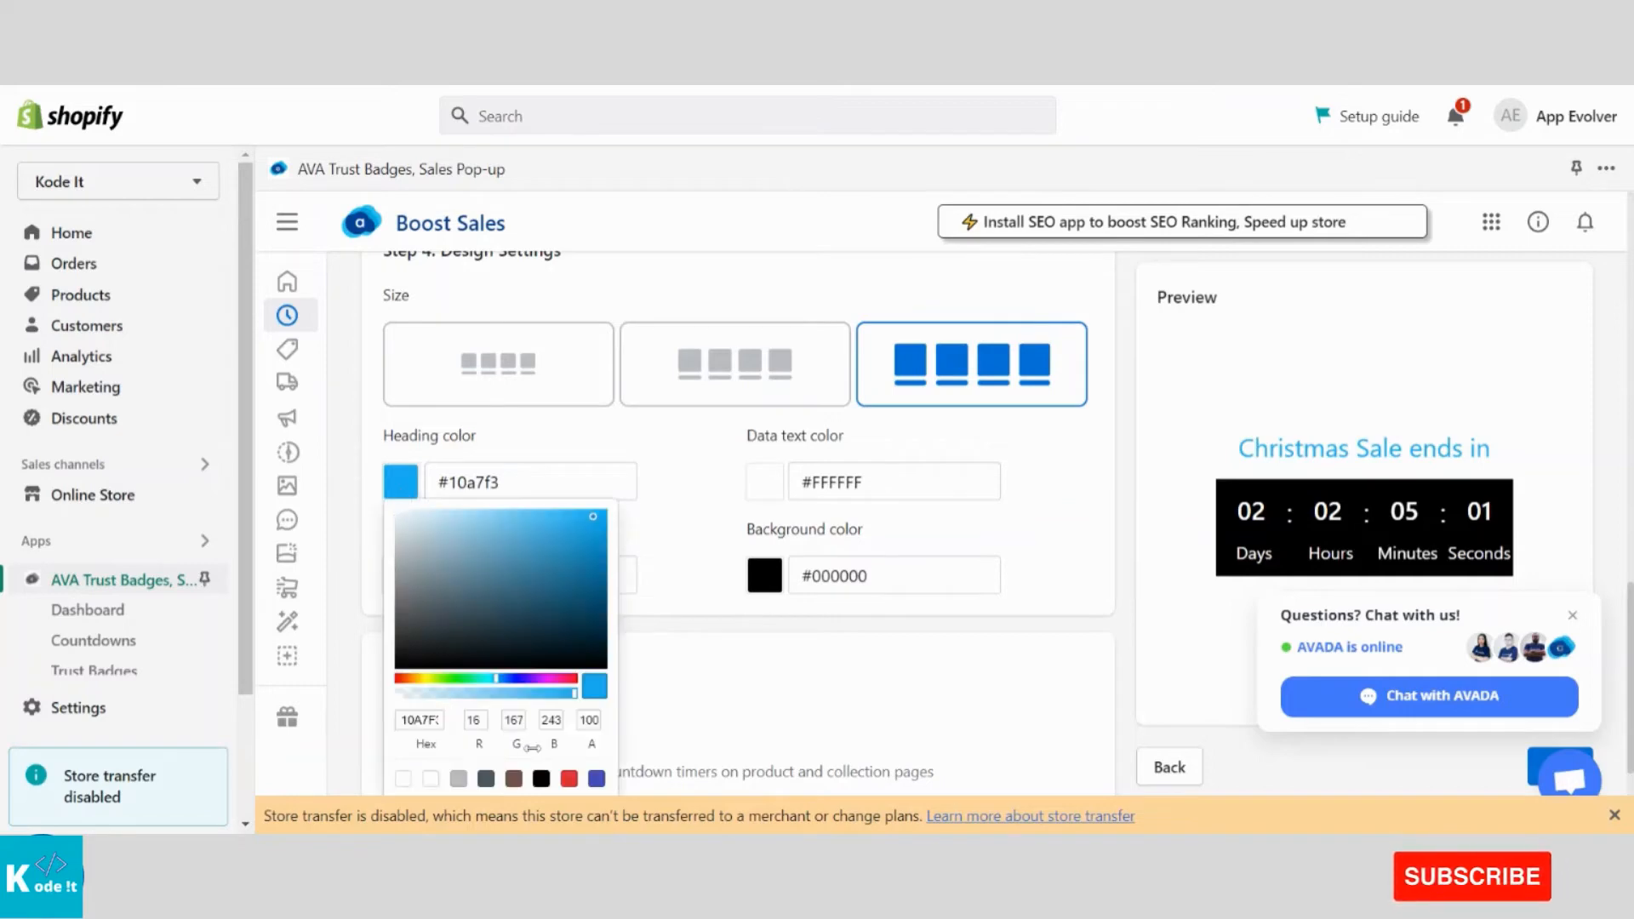
{"action": "left_click", "coordinate": [568, 779]}
Set the countdown's background color to the golden yellow #dbb343
{"action": "scroll", "coordinate": [569, 785], "scroll_direction": "down", "scroll_amount": 1}
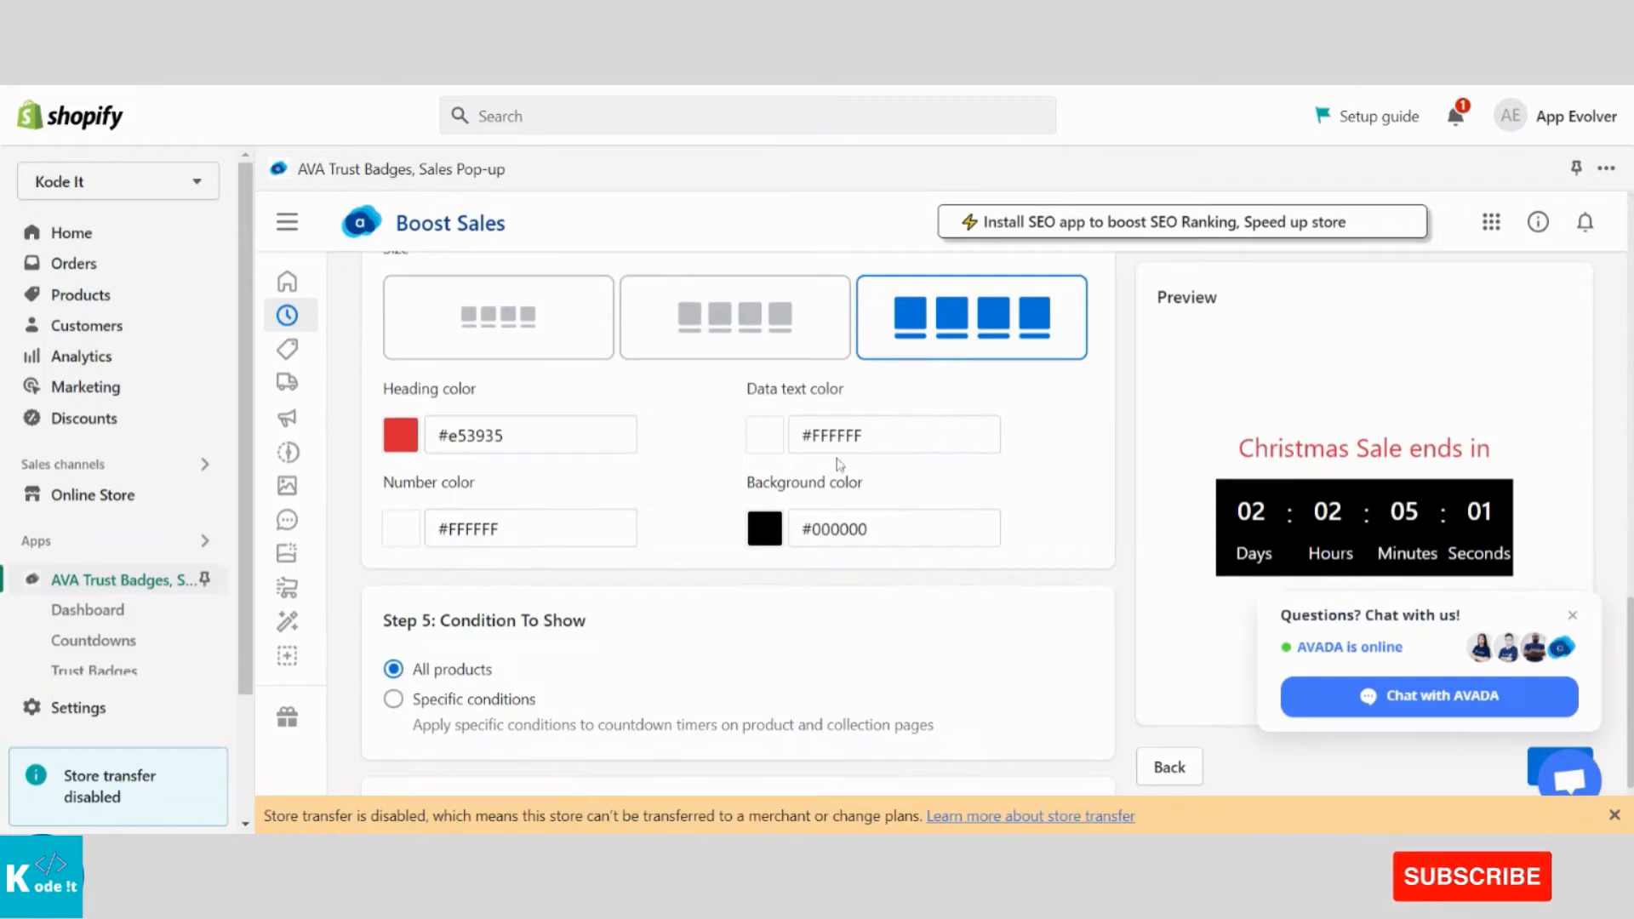
{"action": "left_click", "coordinate": [772, 533]}
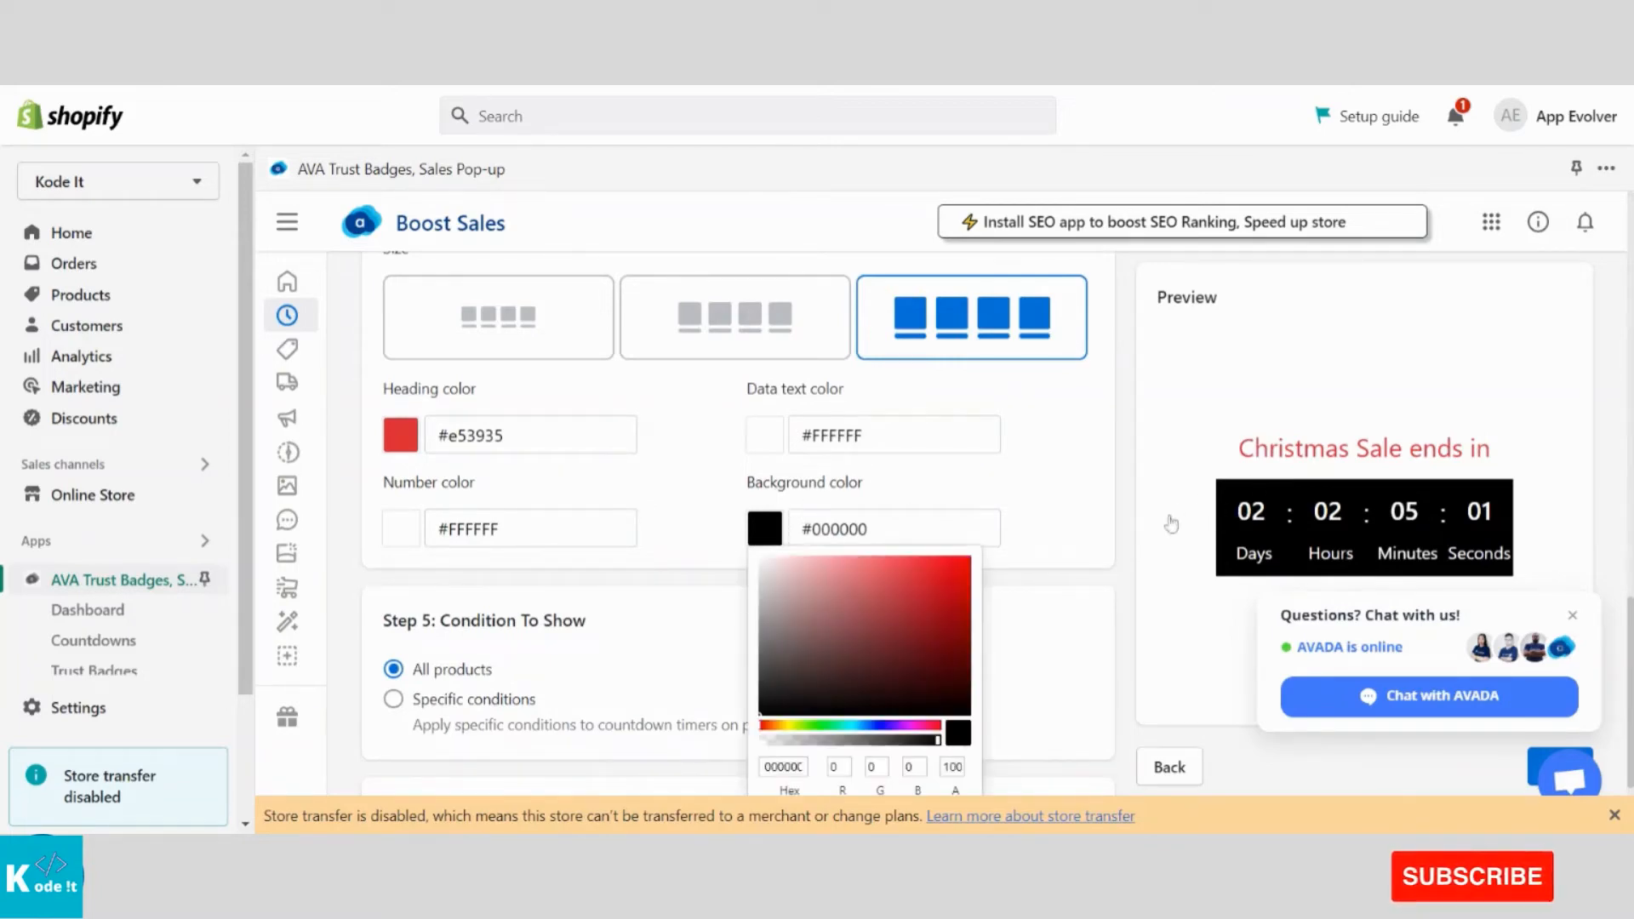
{"action": "left_click", "coordinate": [851, 728]}
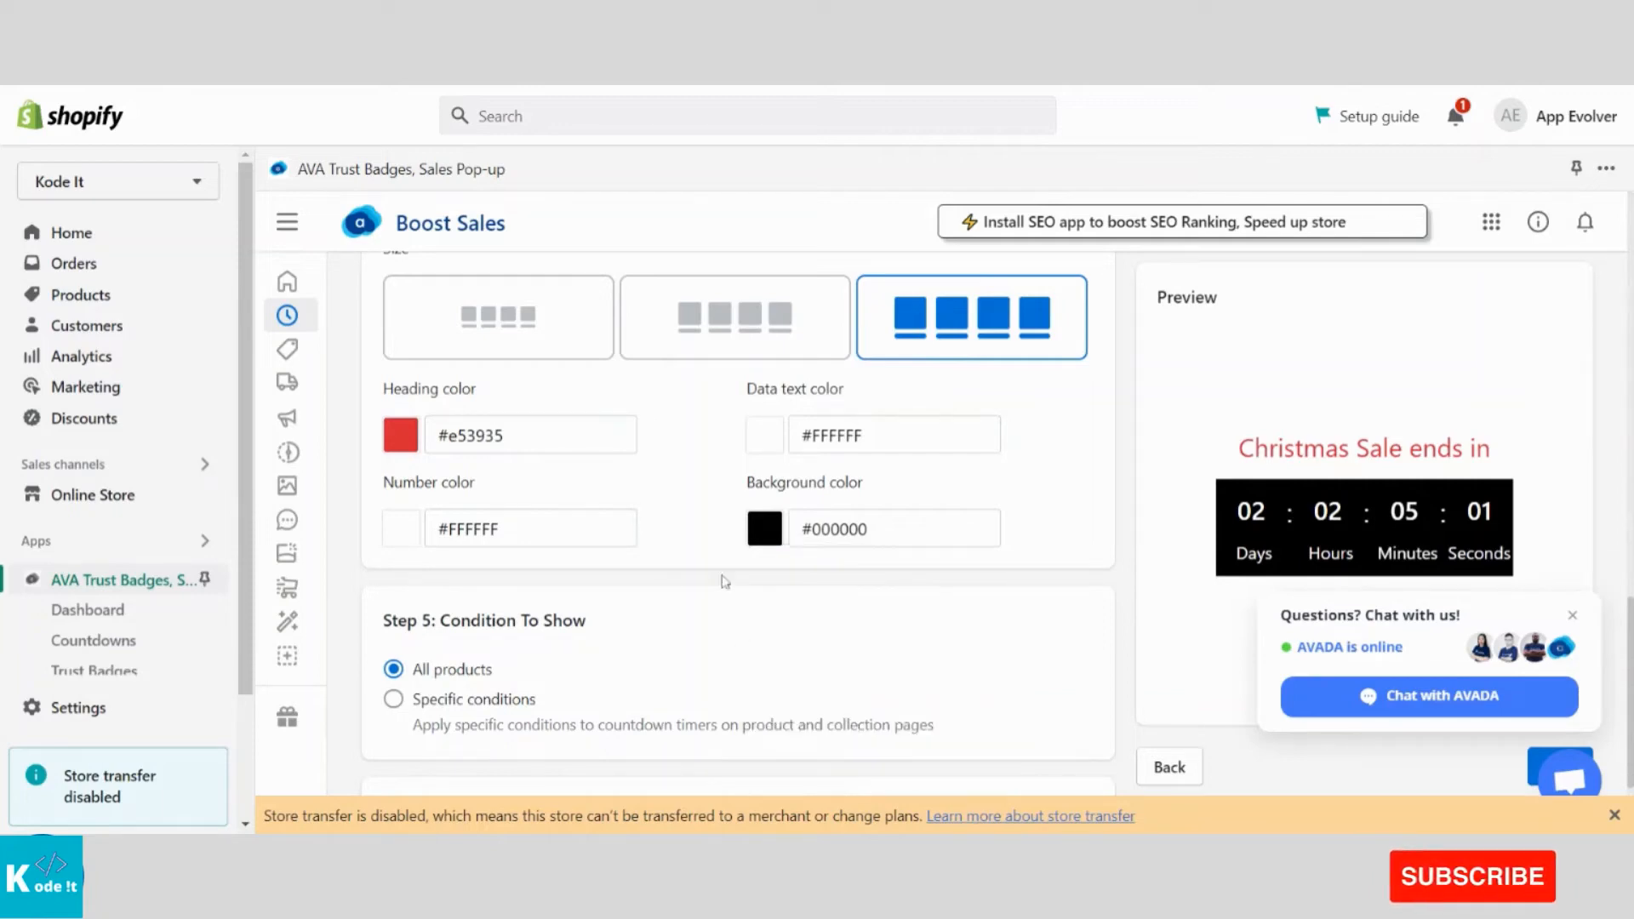
{"action": "left_click", "coordinate": [761, 541]}
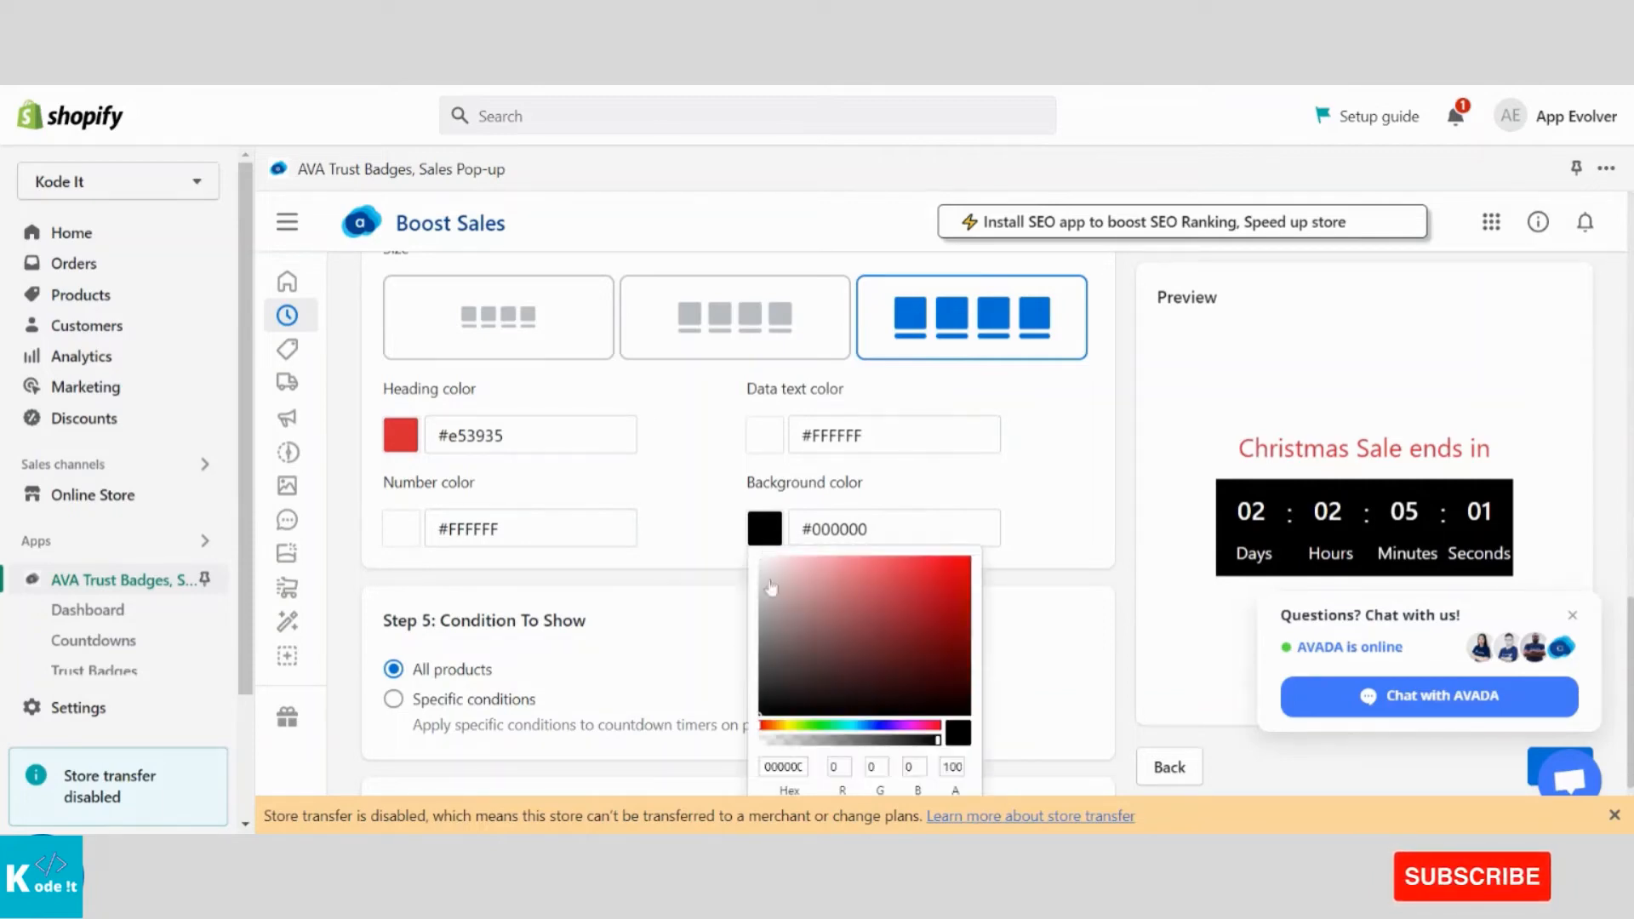
{"action": "left_click", "coordinate": [777, 729]}
{"action": "double_click", "coordinate": [777, 728]}
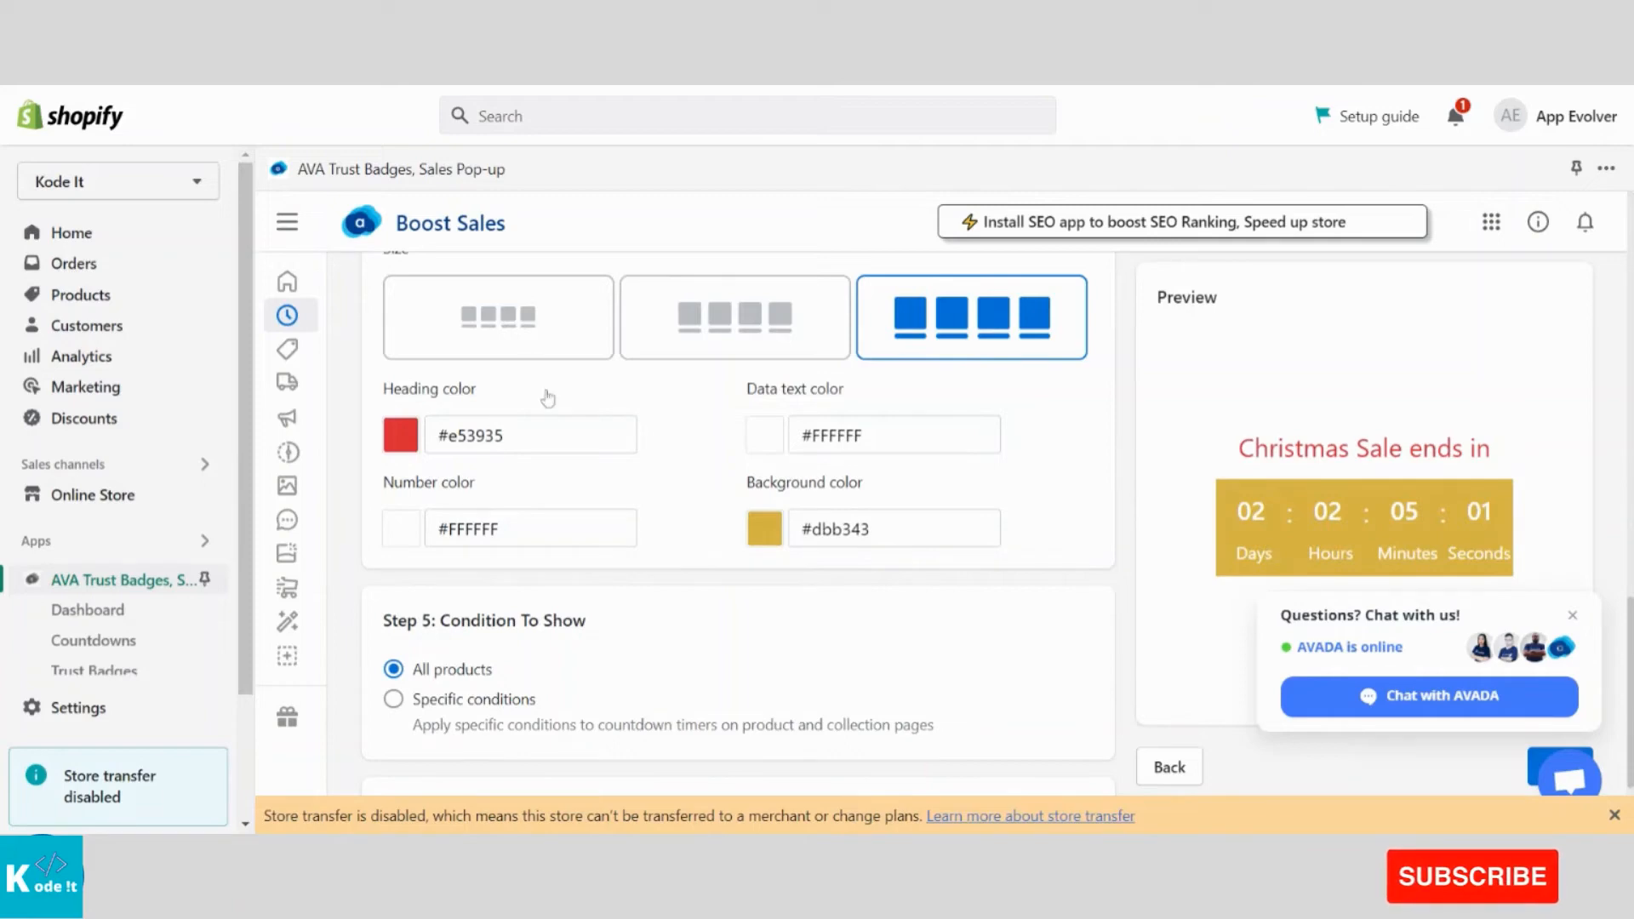
Try showing the timer under specific conditions on product pages, browse the selectable products without adding any, and restore All products
{"action": "scroll", "coordinate": [547, 396], "scroll_direction": "down", "scroll_amount": 2}
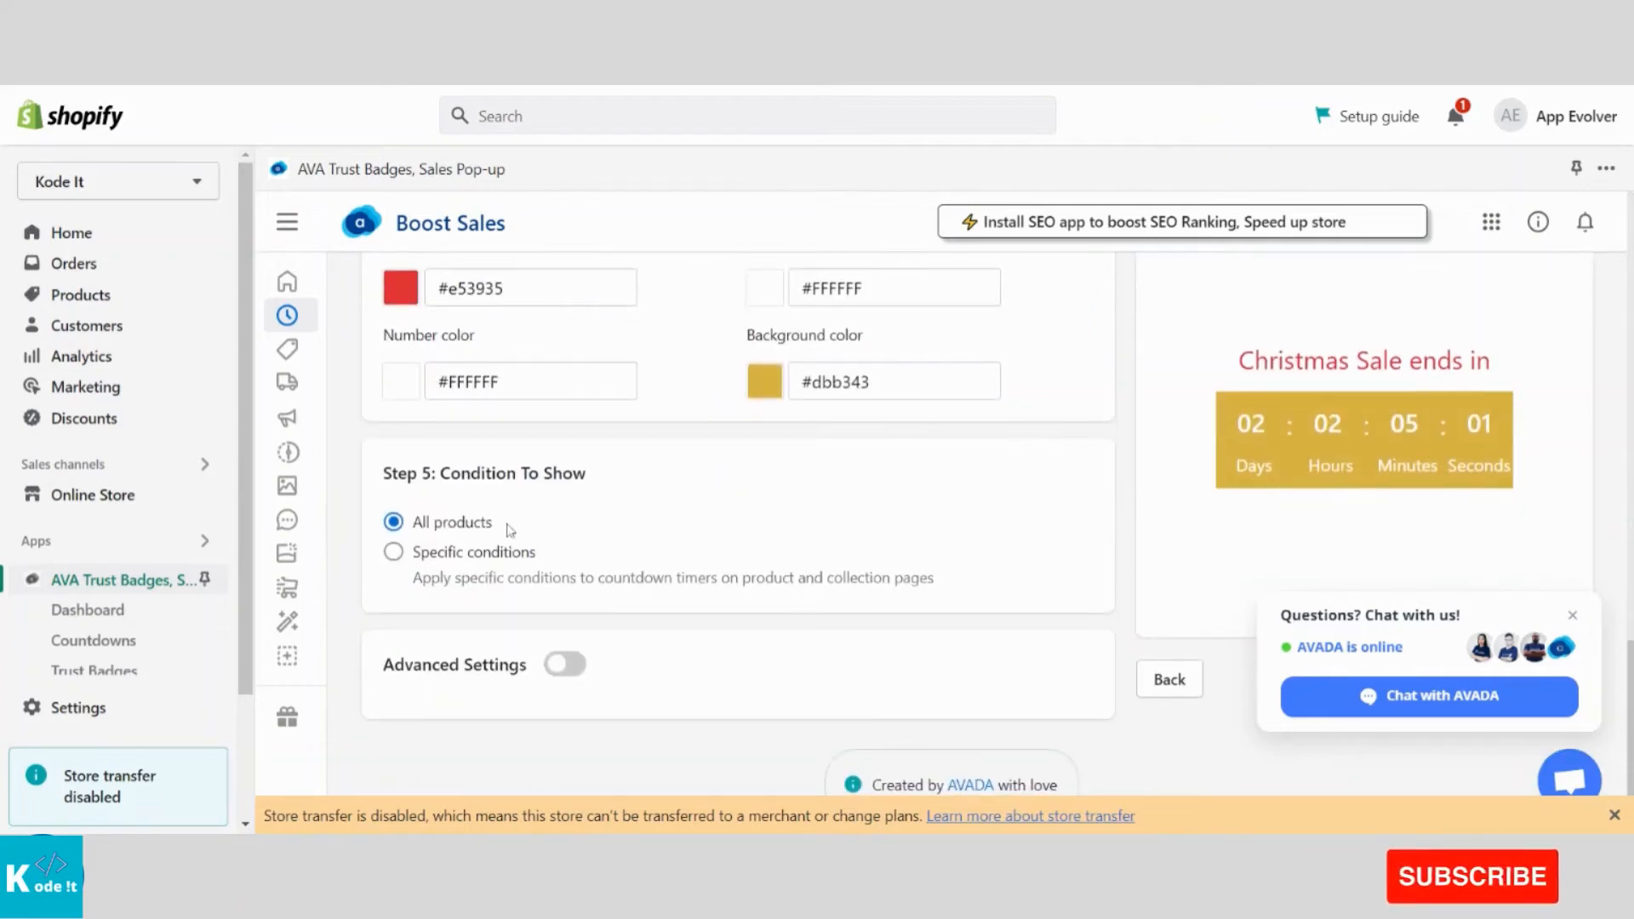
{"action": "scroll", "coordinate": [649, 492], "scroll_direction": "down", "scroll_amount": 1}
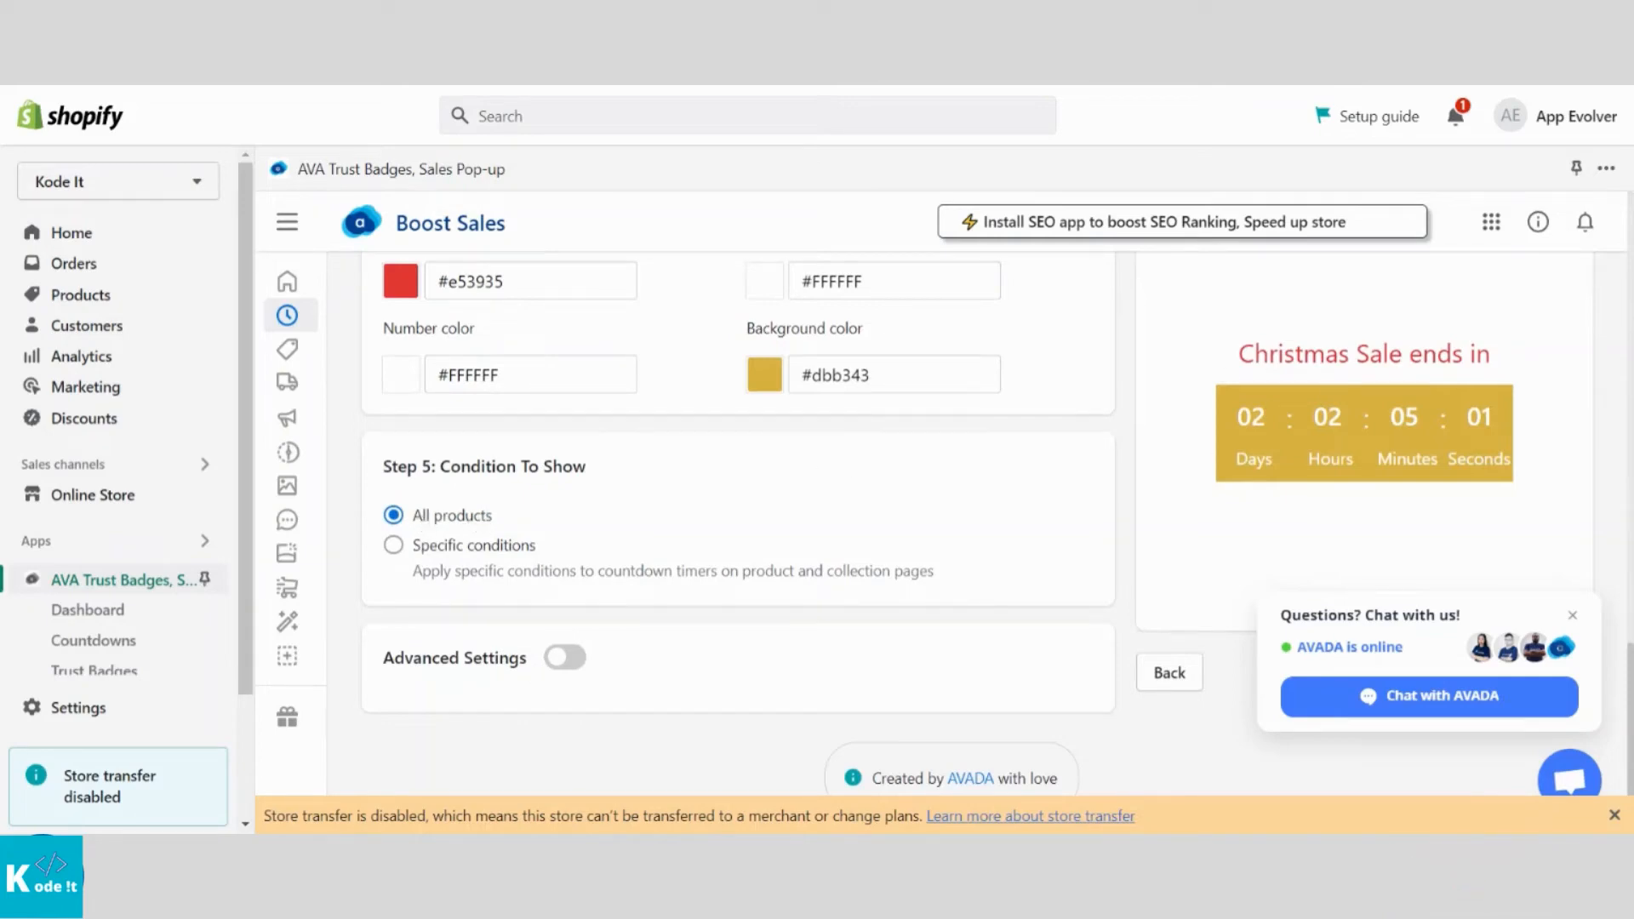
{"action": "left_click", "coordinate": [437, 547]}
{"action": "scroll", "coordinate": [715, 606], "scroll_direction": "down", "scroll_amount": 1}
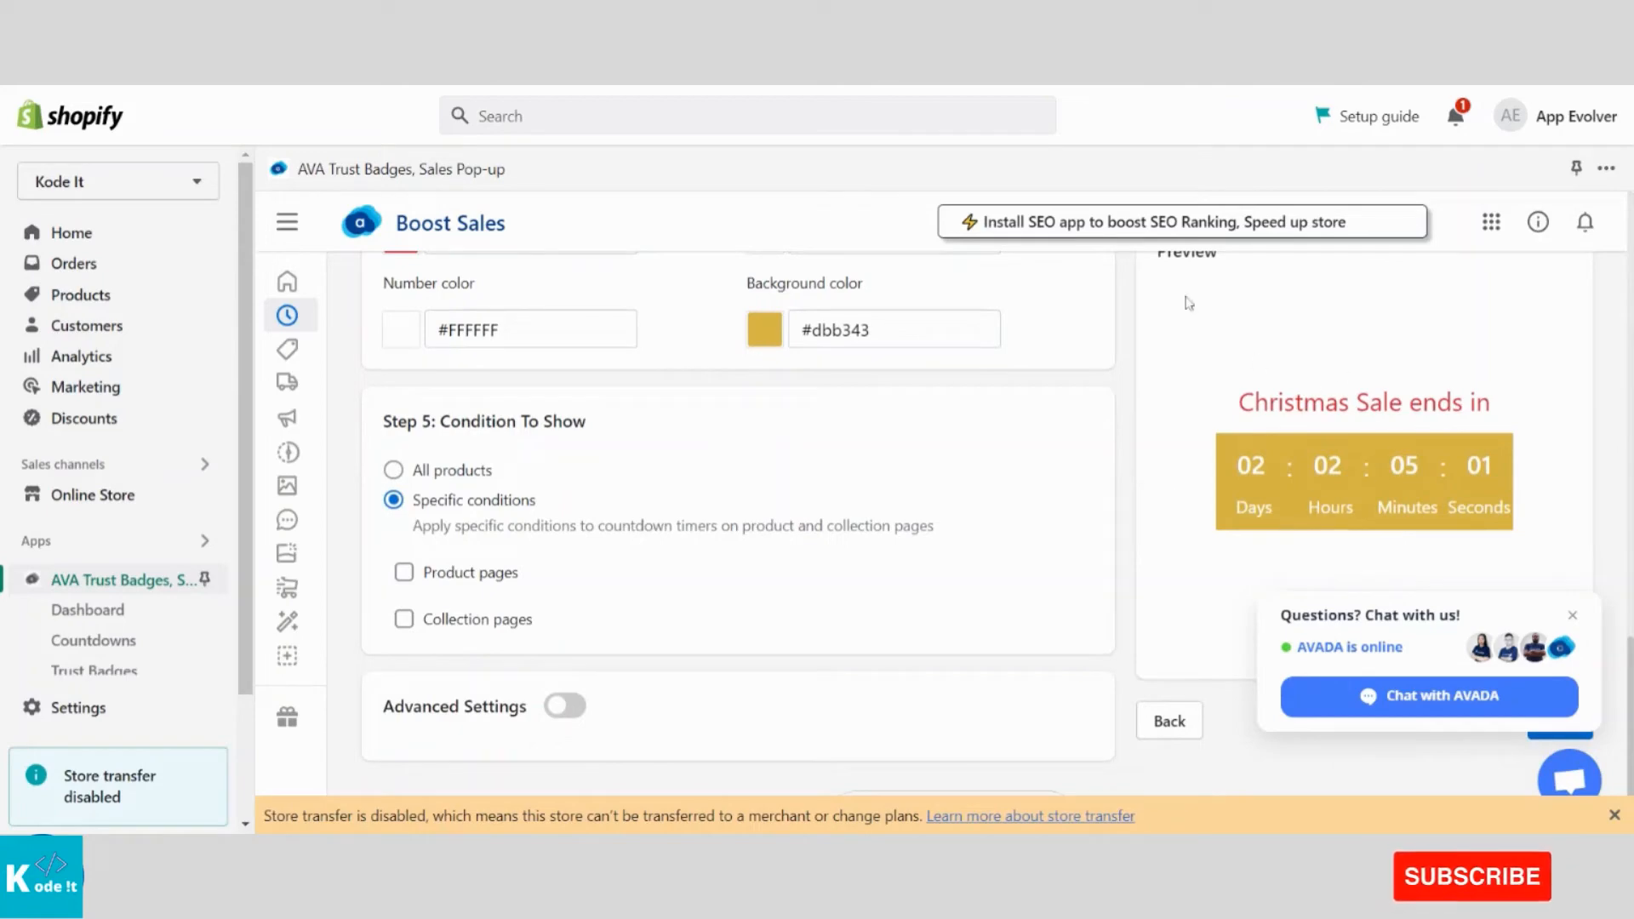
{"action": "left_click", "coordinate": [465, 579]}
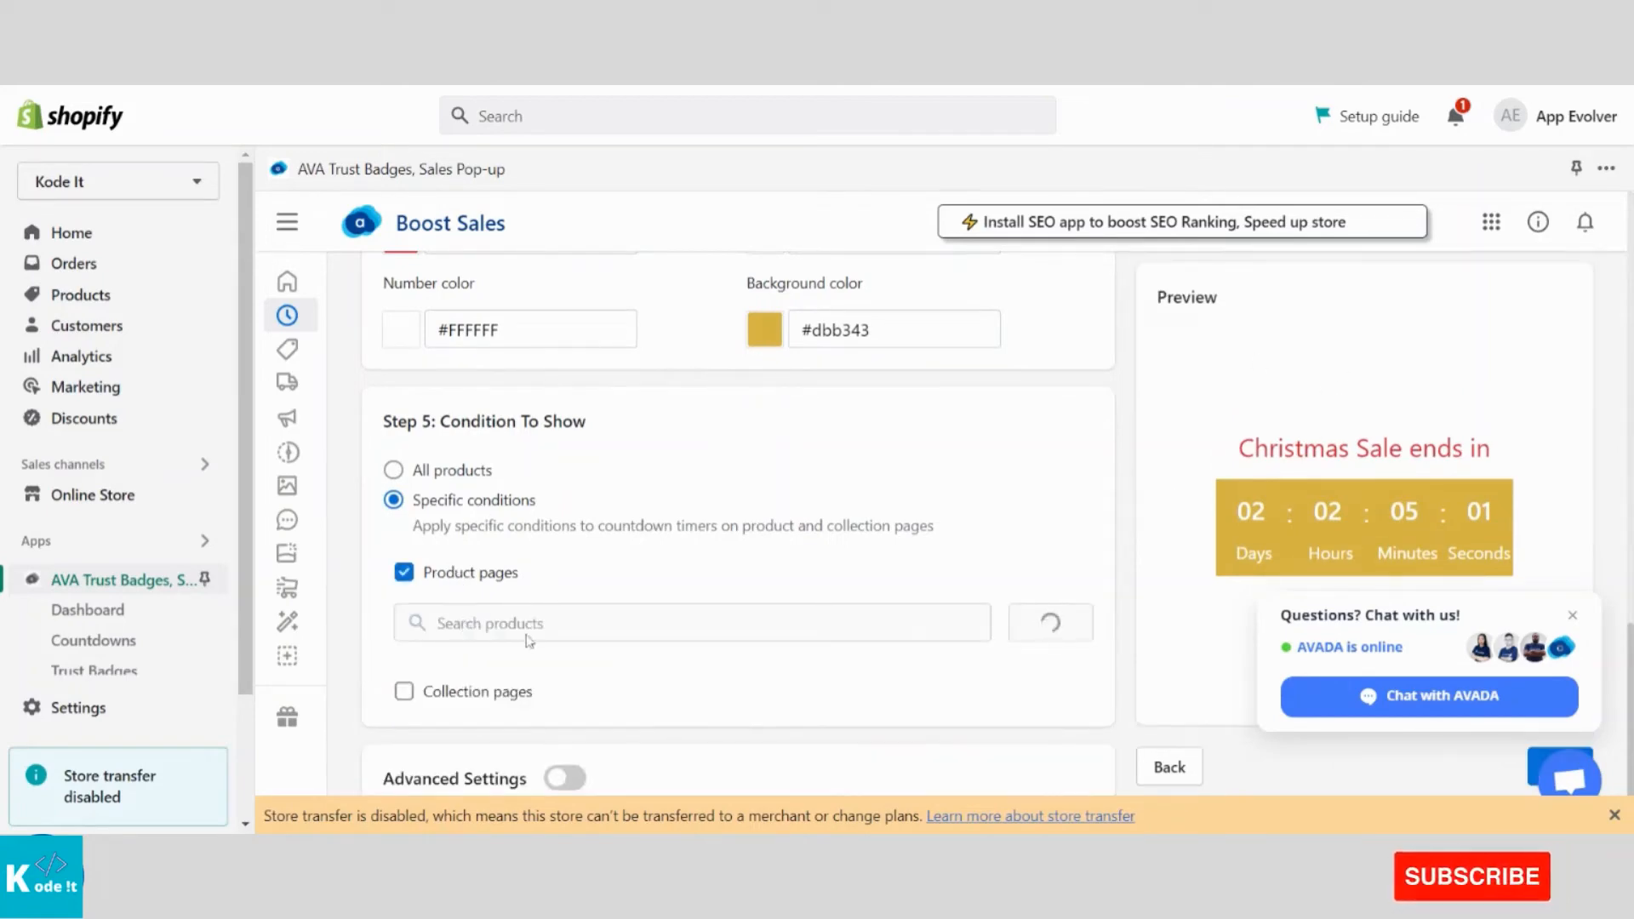
{"action": "scroll", "coordinate": [528, 639], "scroll_direction": "down", "scroll_amount": 2}
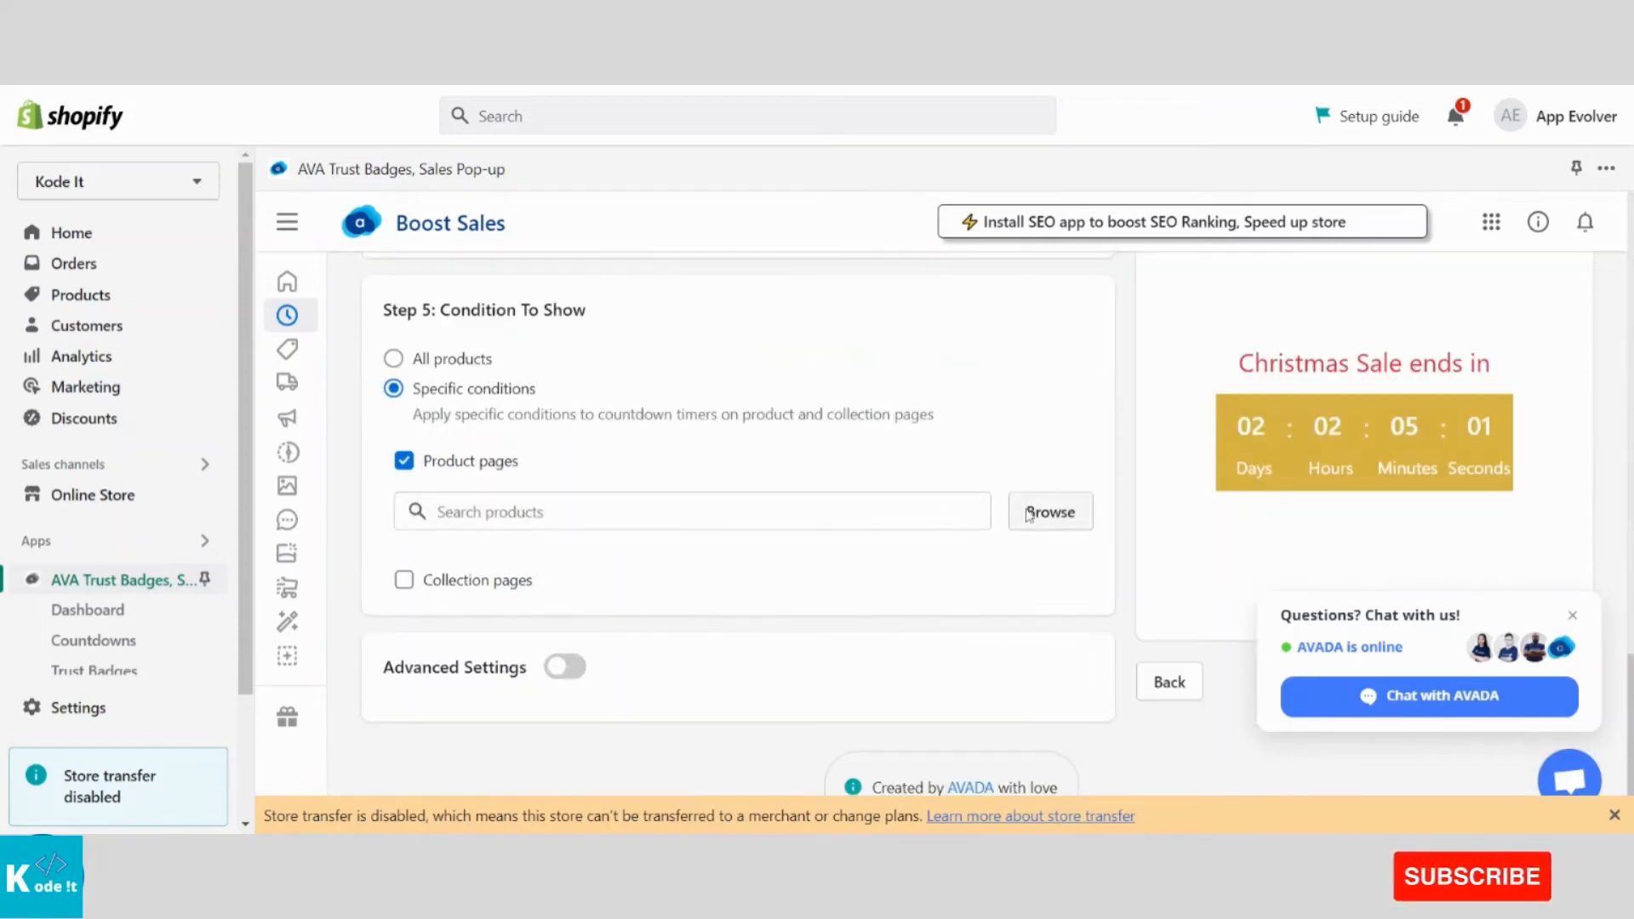
{"action": "left_click", "coordinate": [1036, 517]}
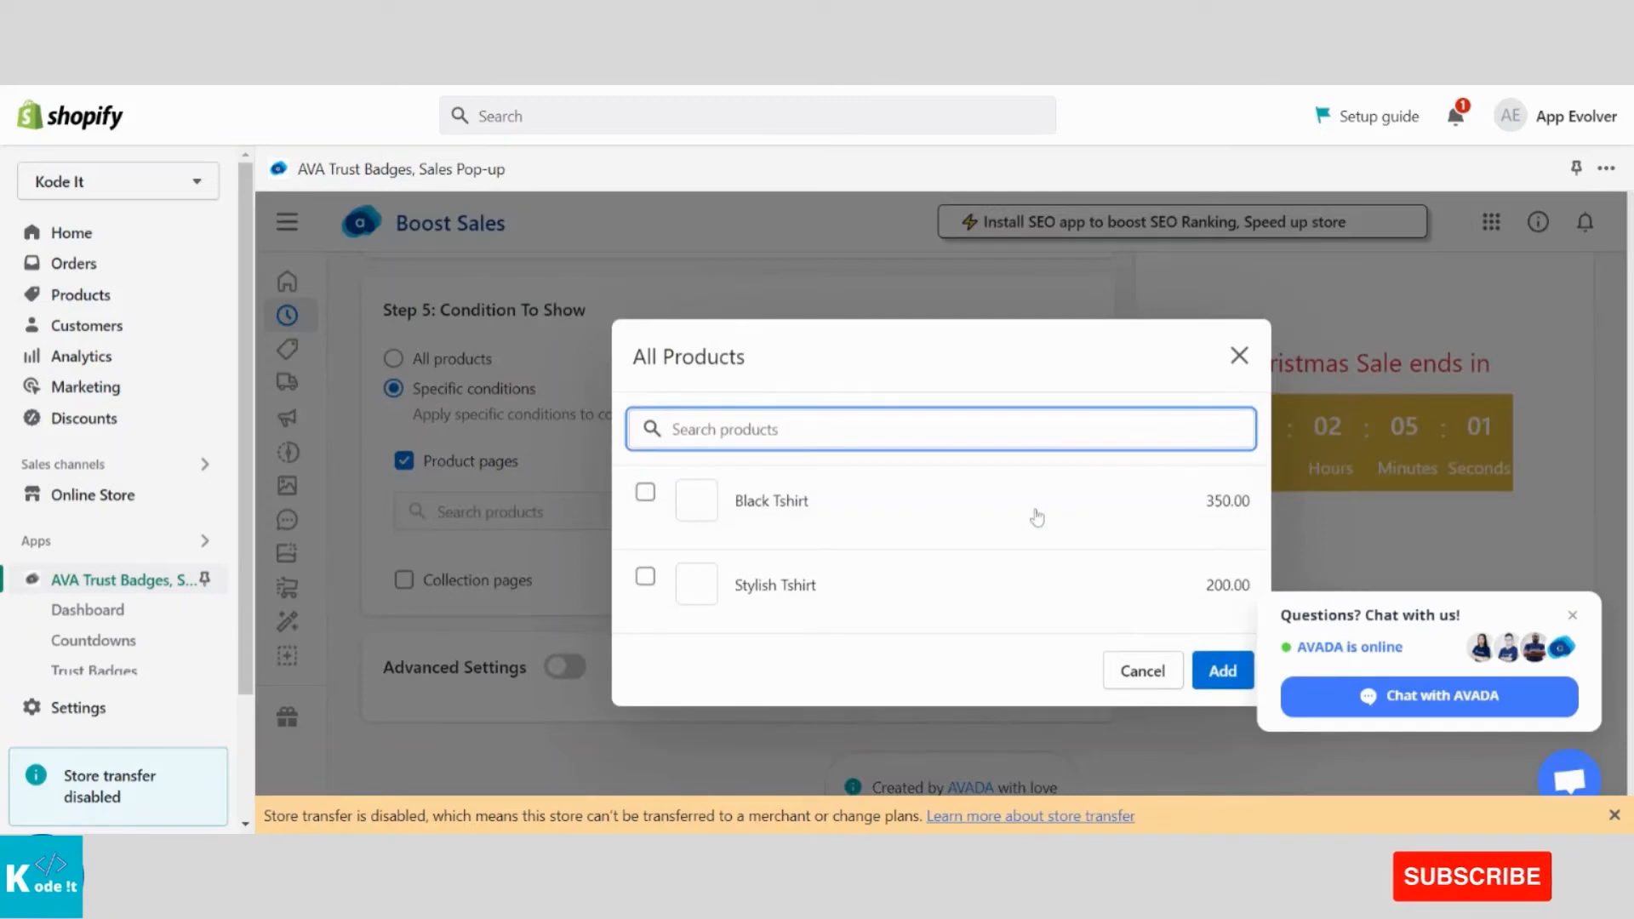
{"action": "left_click", "coordinate": [1238, 355]}
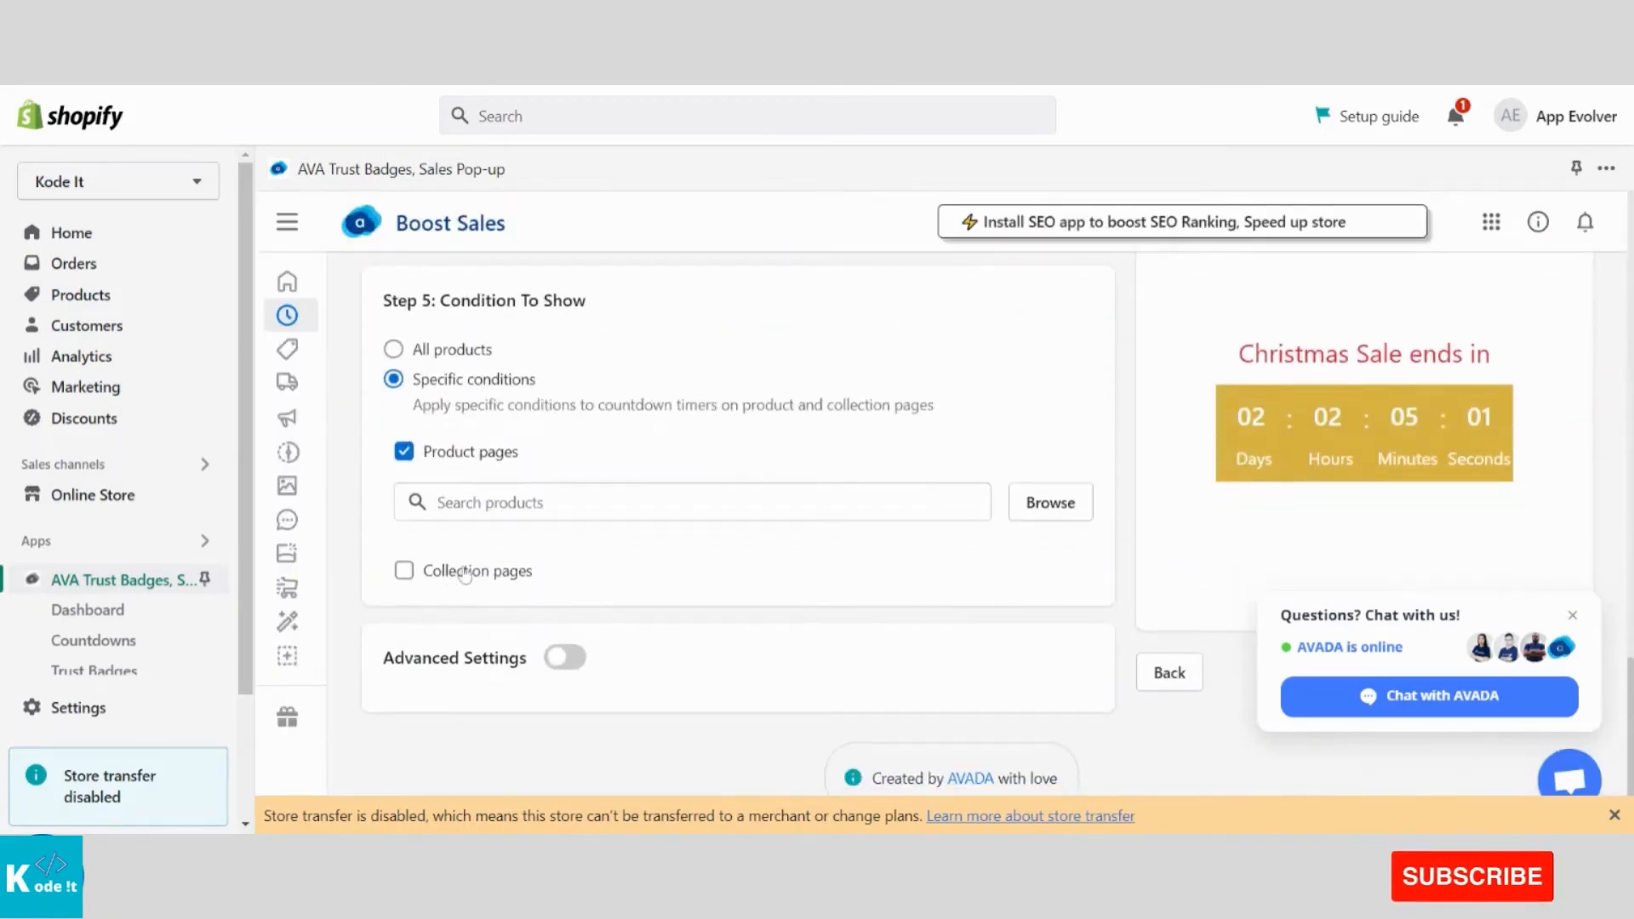
{"action": "left_click", "coordinate": [460, 350]}
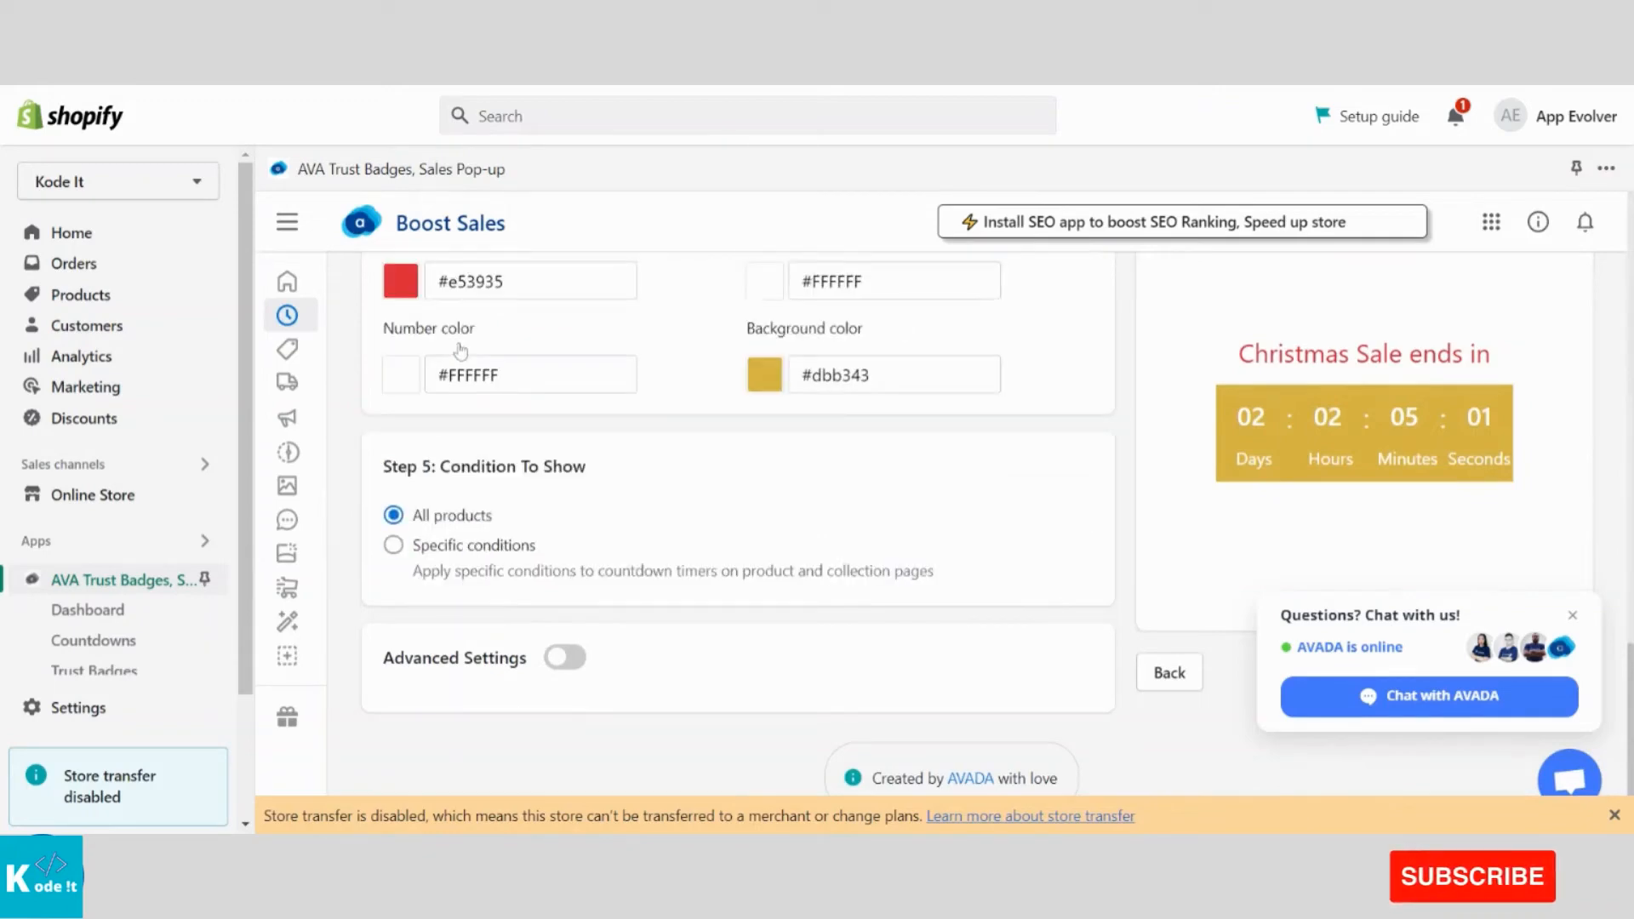
Enable Advanced Settings to inspect the Custom CSS box, leave it empty, and disable Advanced Settings again
{"action": "left_click", "coordinate": [558, 661]}
{"action": "left_click", "coordinate": [559, 661]}
{"action": "scroll", "coordinate": [813, 593], "scroll_direction": "down", "scroll_amount": 2}
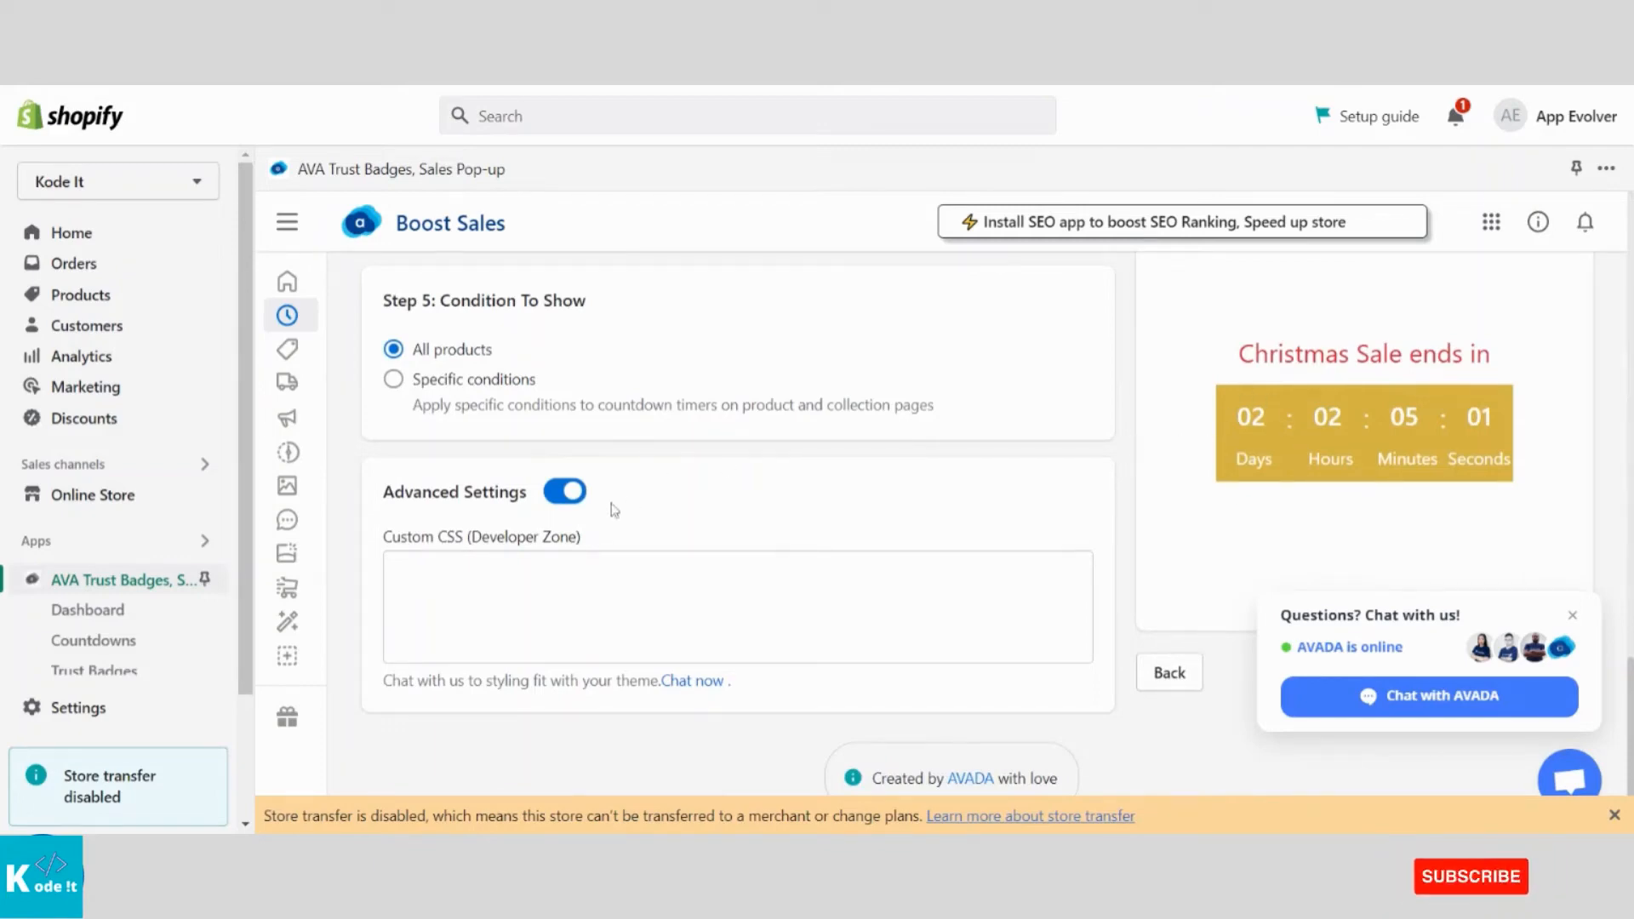
{"action": "left_click", "coordinate": [738, 607]}
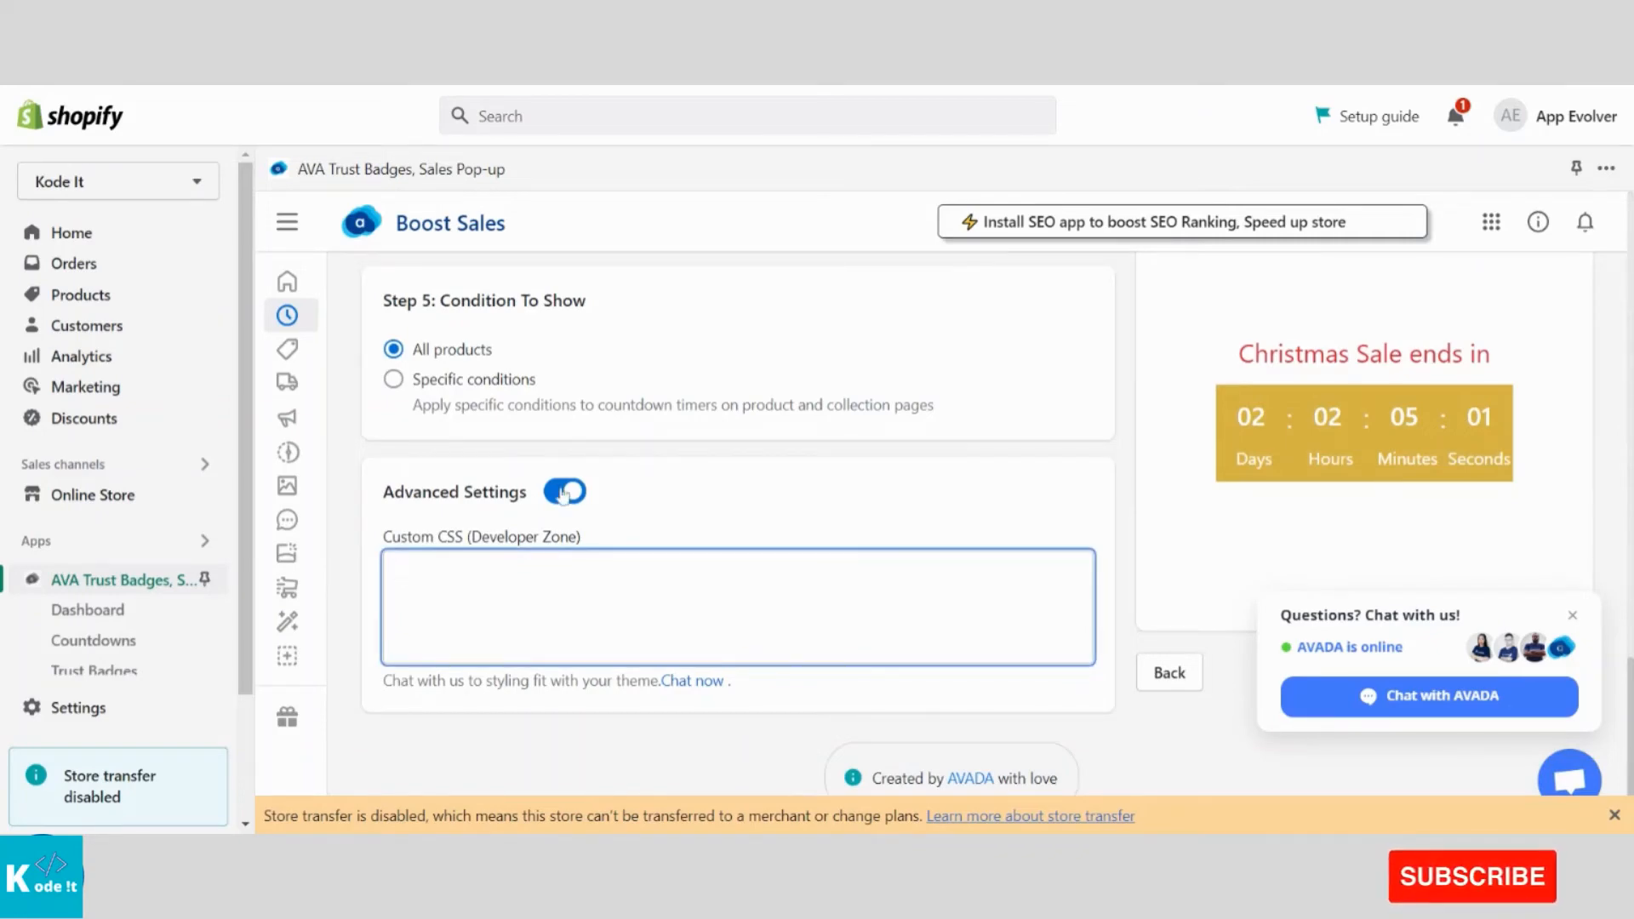
{"action": "scroll", "coordinate": [562, 492], "scroll_direction": "up", "scroll_amount": 2}
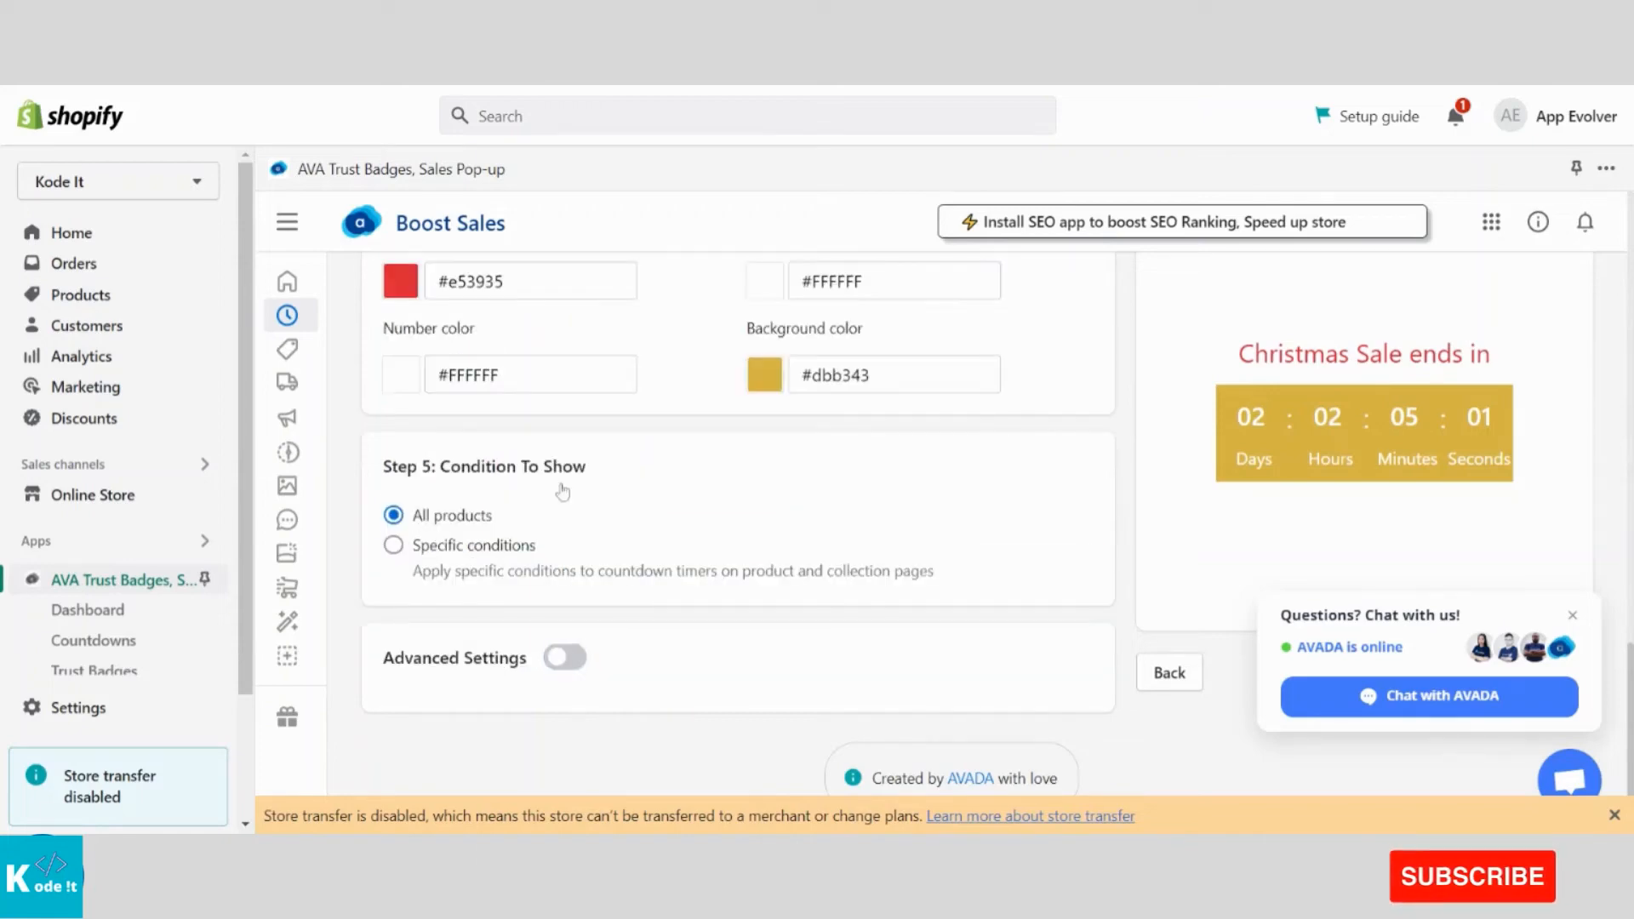
Save the countdown timer and select its generated widget ID for copying
{"action": "scroll", "coordinate": [979, 596], "scroll_direction": "up", "scroll_amount": 4}
{"action": "scroll", "coordinate": [979, 596], "scroll_direction": "up", "scroll_amount": 10}
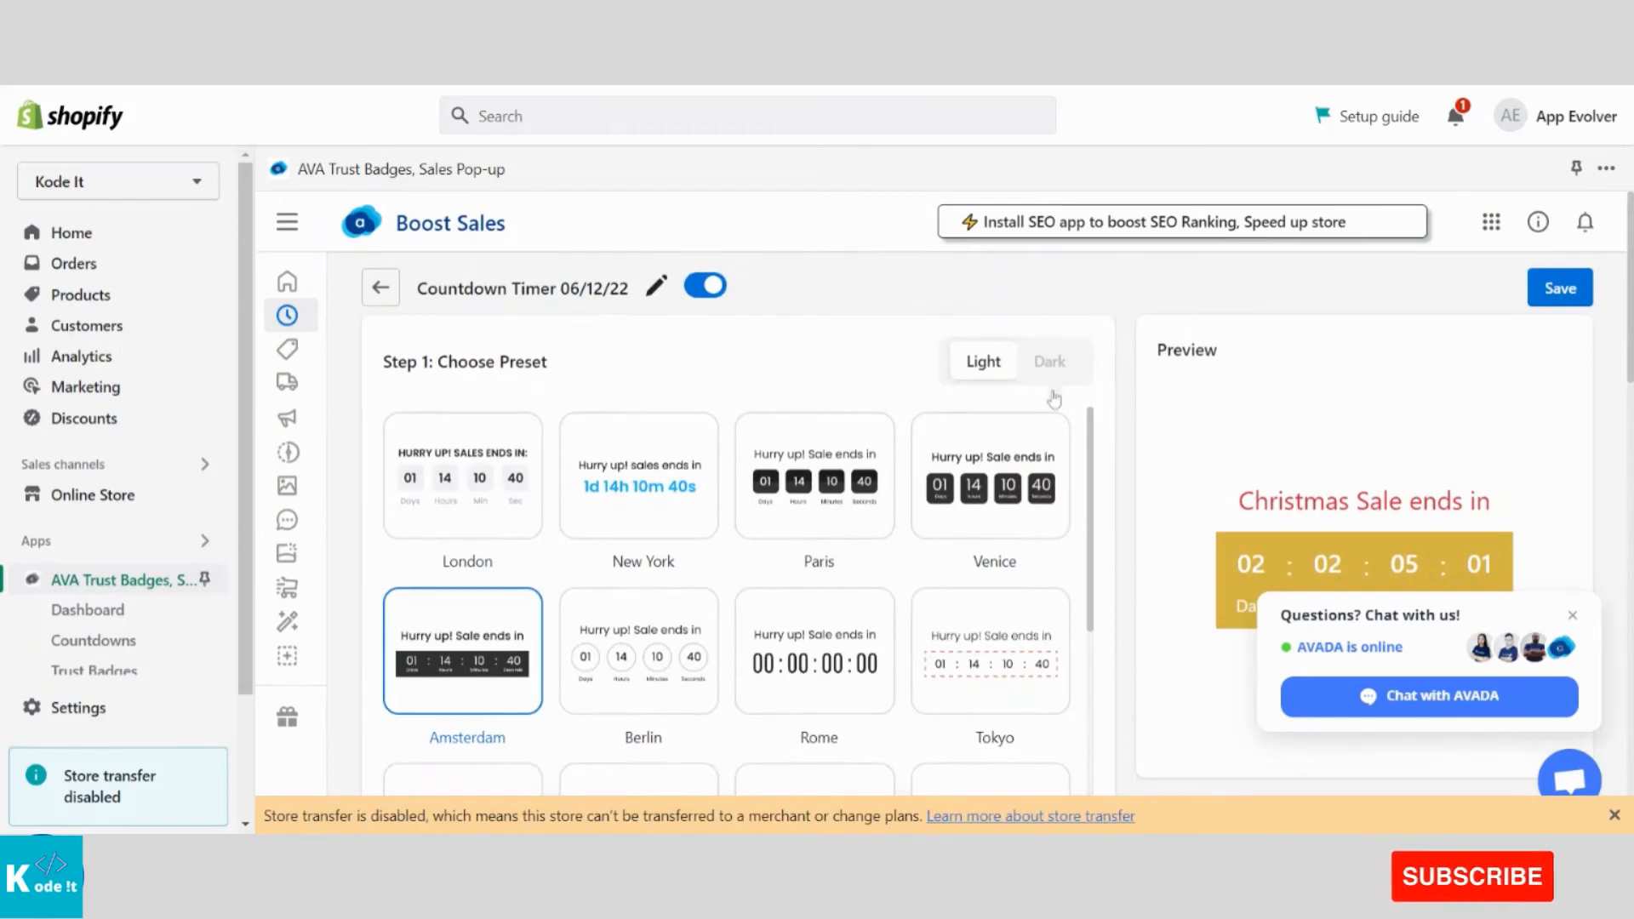
{"action": "left_click", "coordinate": [1560, 291]}
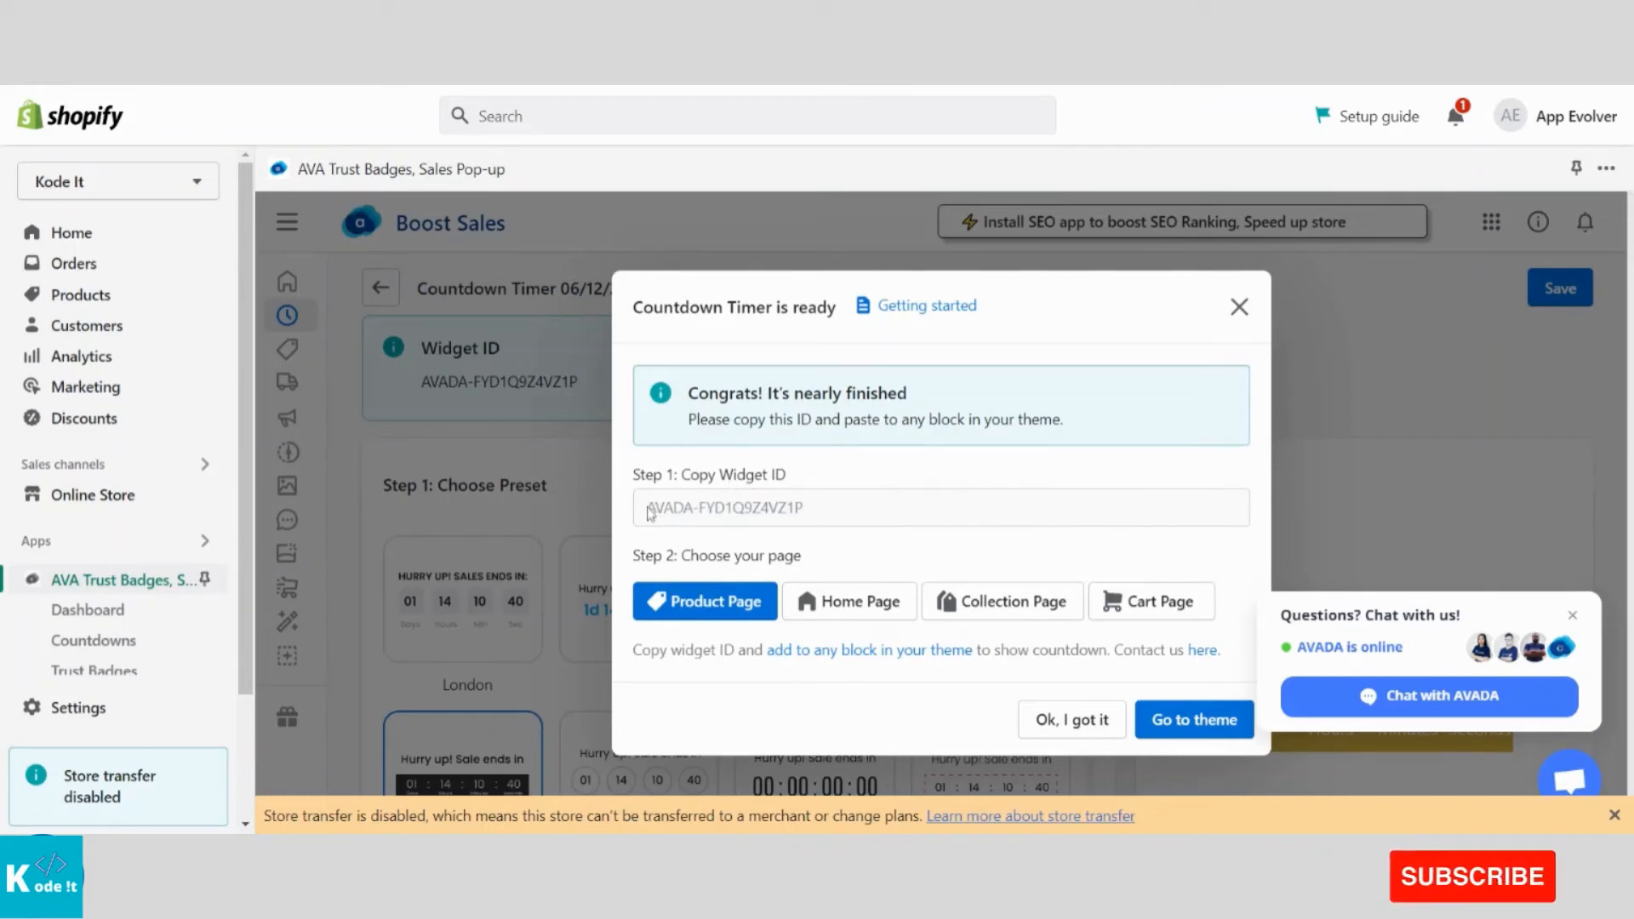
{"action": "left_click_drag", "start_coordinate": [649, 509], "coordinate": [831, 507]}
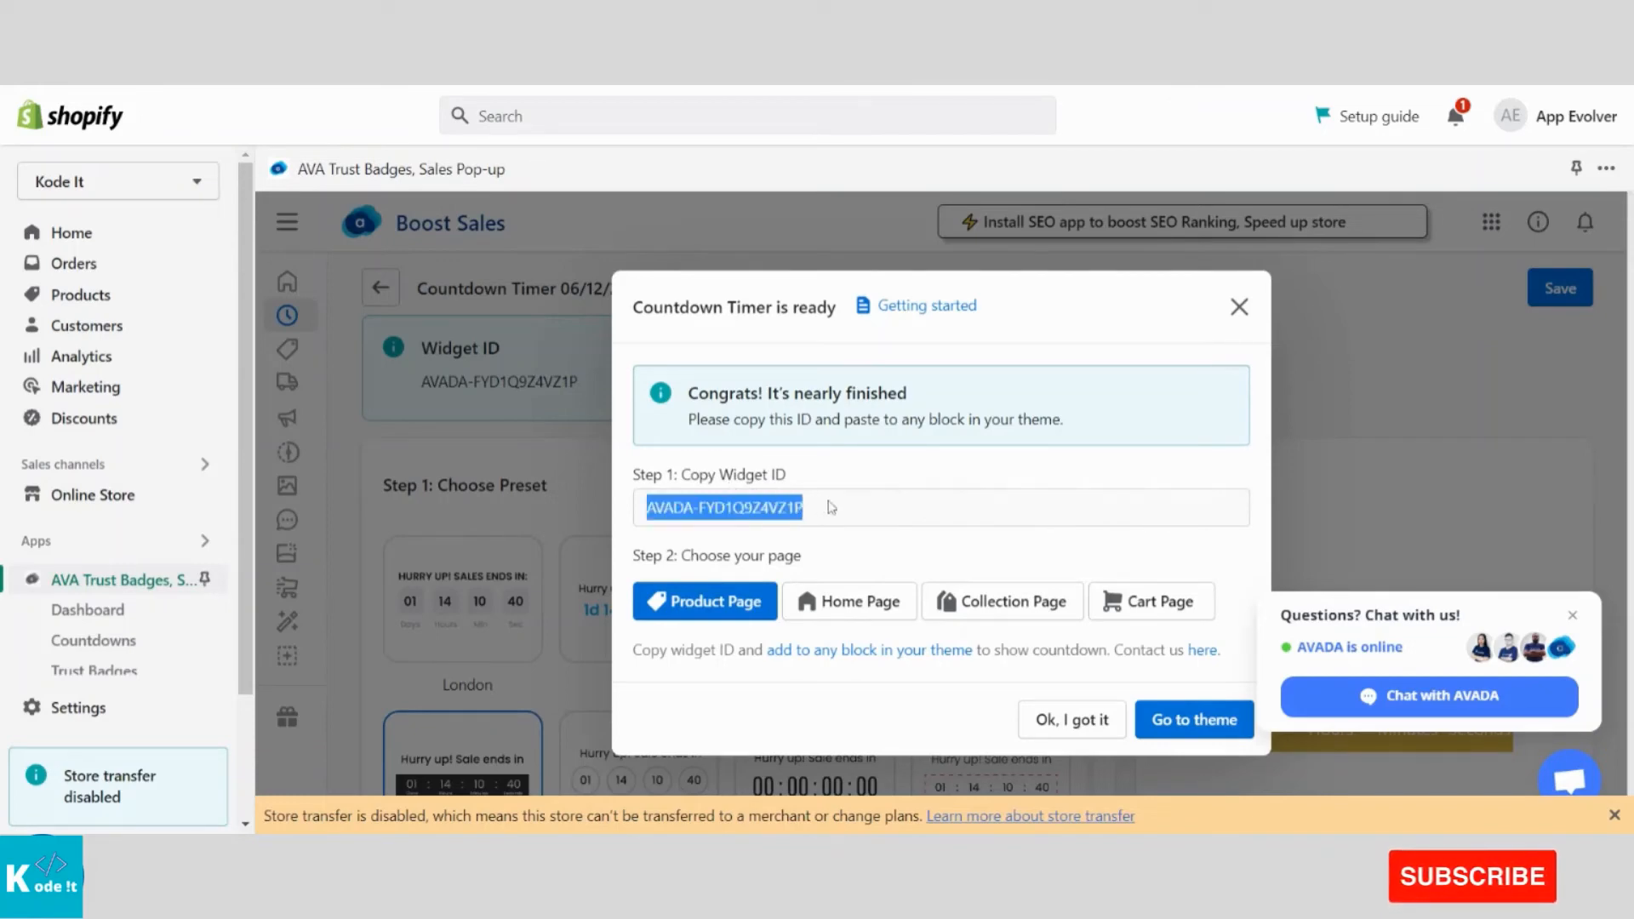
{"action": "left_click", "coordinate": [831, 507]}
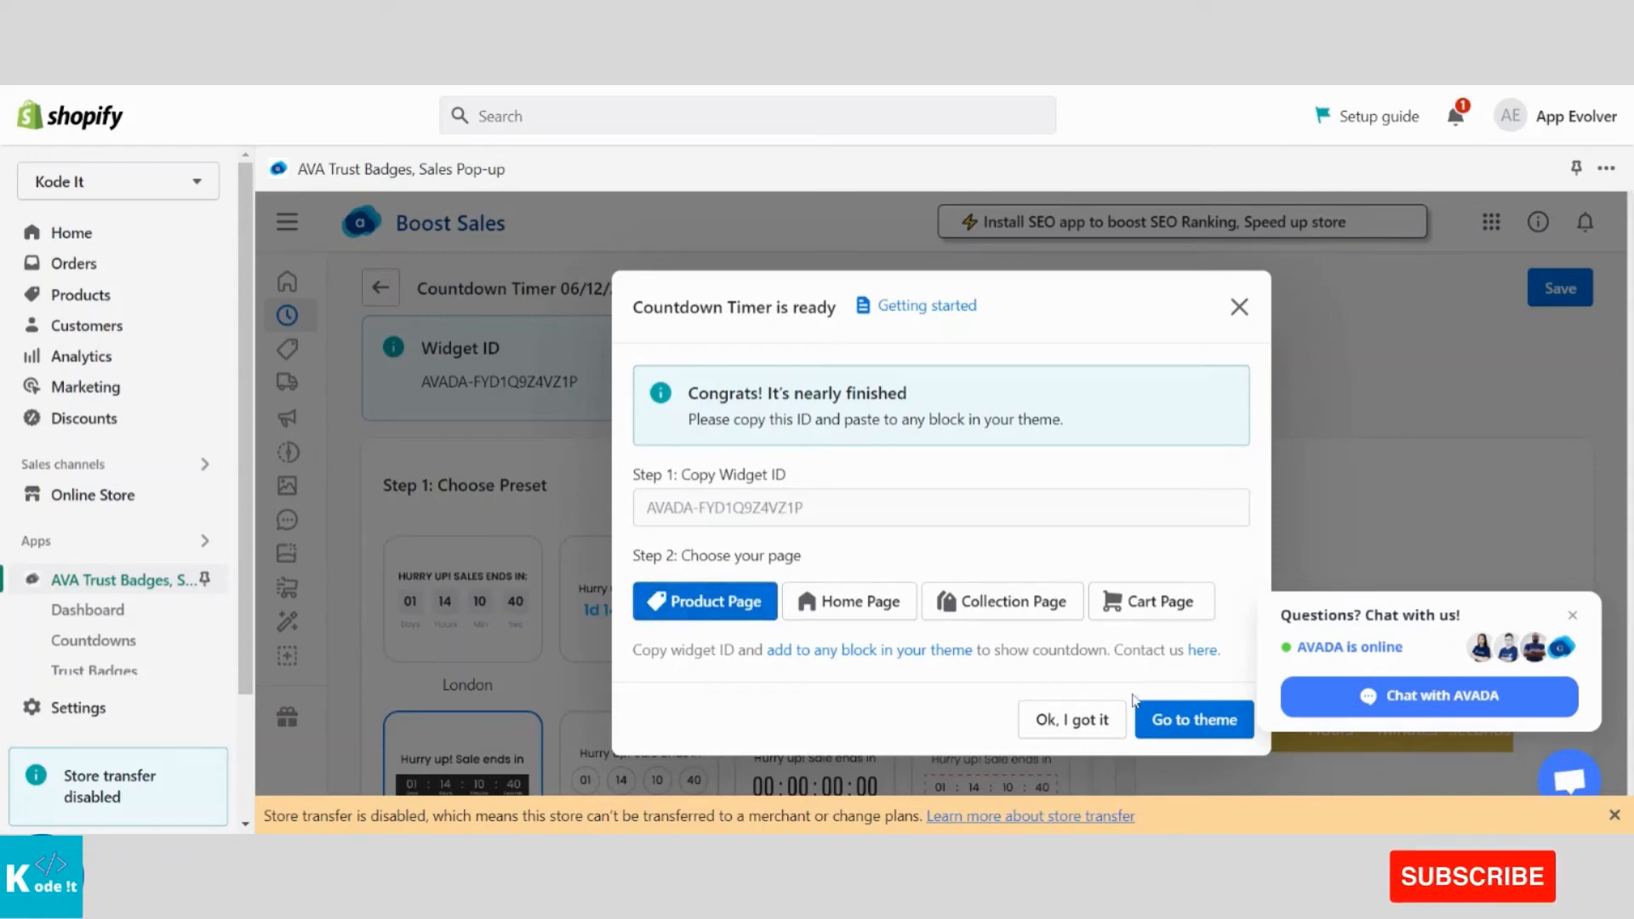
Open the theme from the Countdown Timer is ready dialog, and save the countdown timer settings again
{"action": "left_click", "coordinate": [1172, 723]}
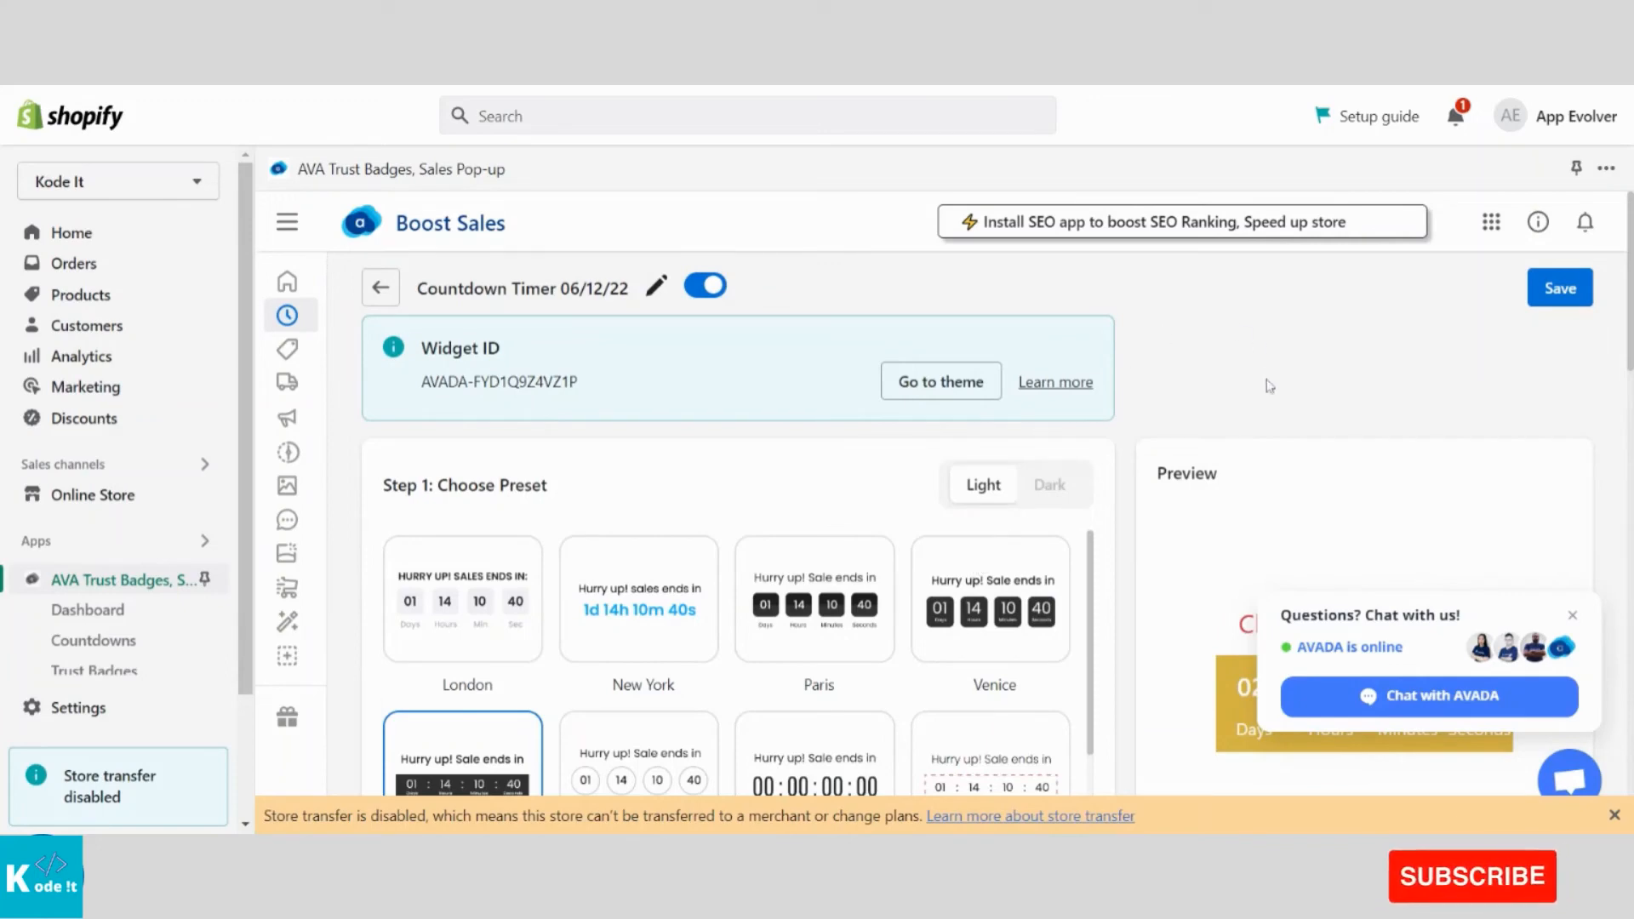
{"action": "left_click", "coordinate": [1557, 288]}
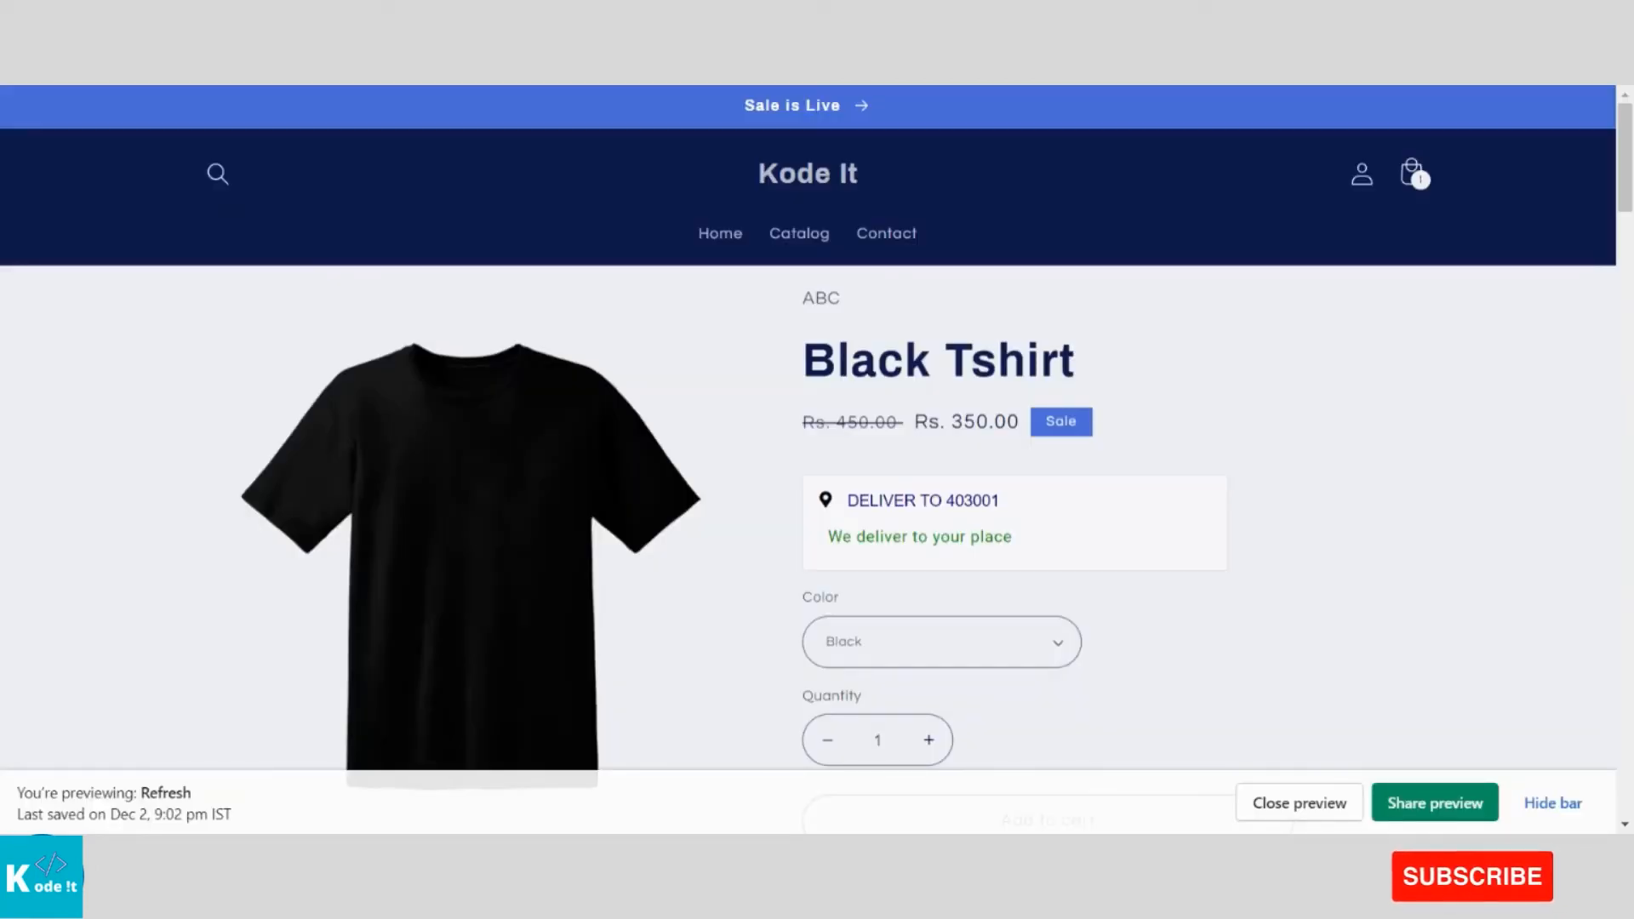
Examine the Black Tshirt product page in the storefront preview to see its layout without the countdown timer
{"action": "scroll", "coordinate": [755, 463], "scroll_direction": "down", "scroll_amount": 5}
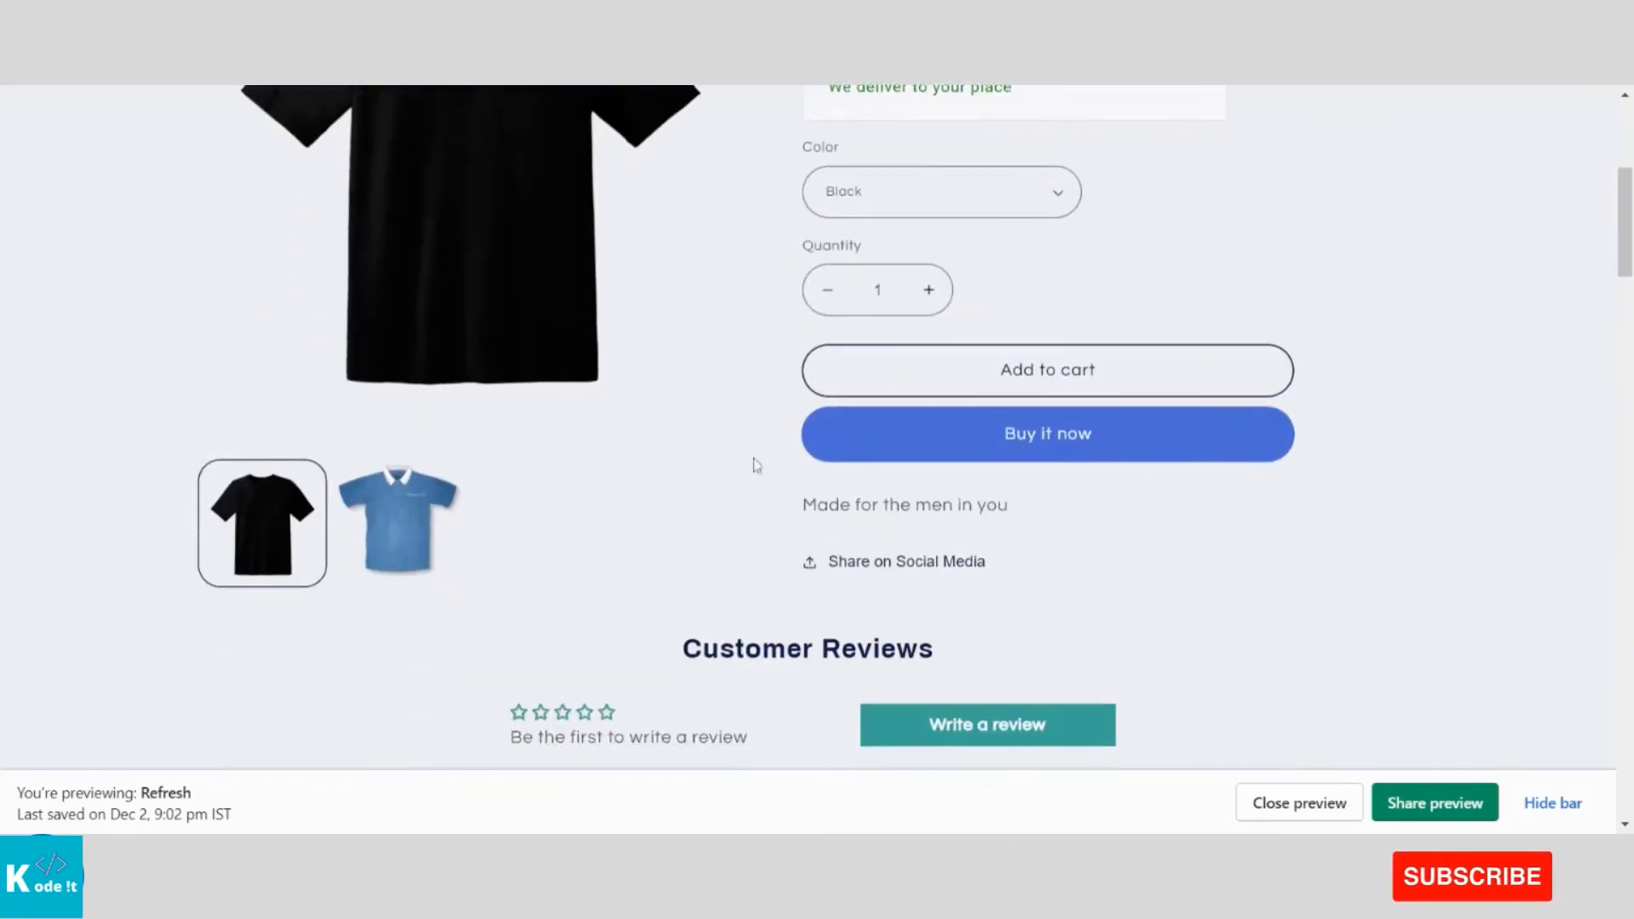
{"action": "scroll", "coordinate": [721, 459], "scroll_direction": "up", "scroll_amount": 2}
{"action": "scroll", "coordinate": [721, 460], "scroll_direction": "up", "scroll_amount": 1}
{"action": "scroll", "coordinate": [1336, 440], "scroll_direction": "up", "scroll_amount": 2}
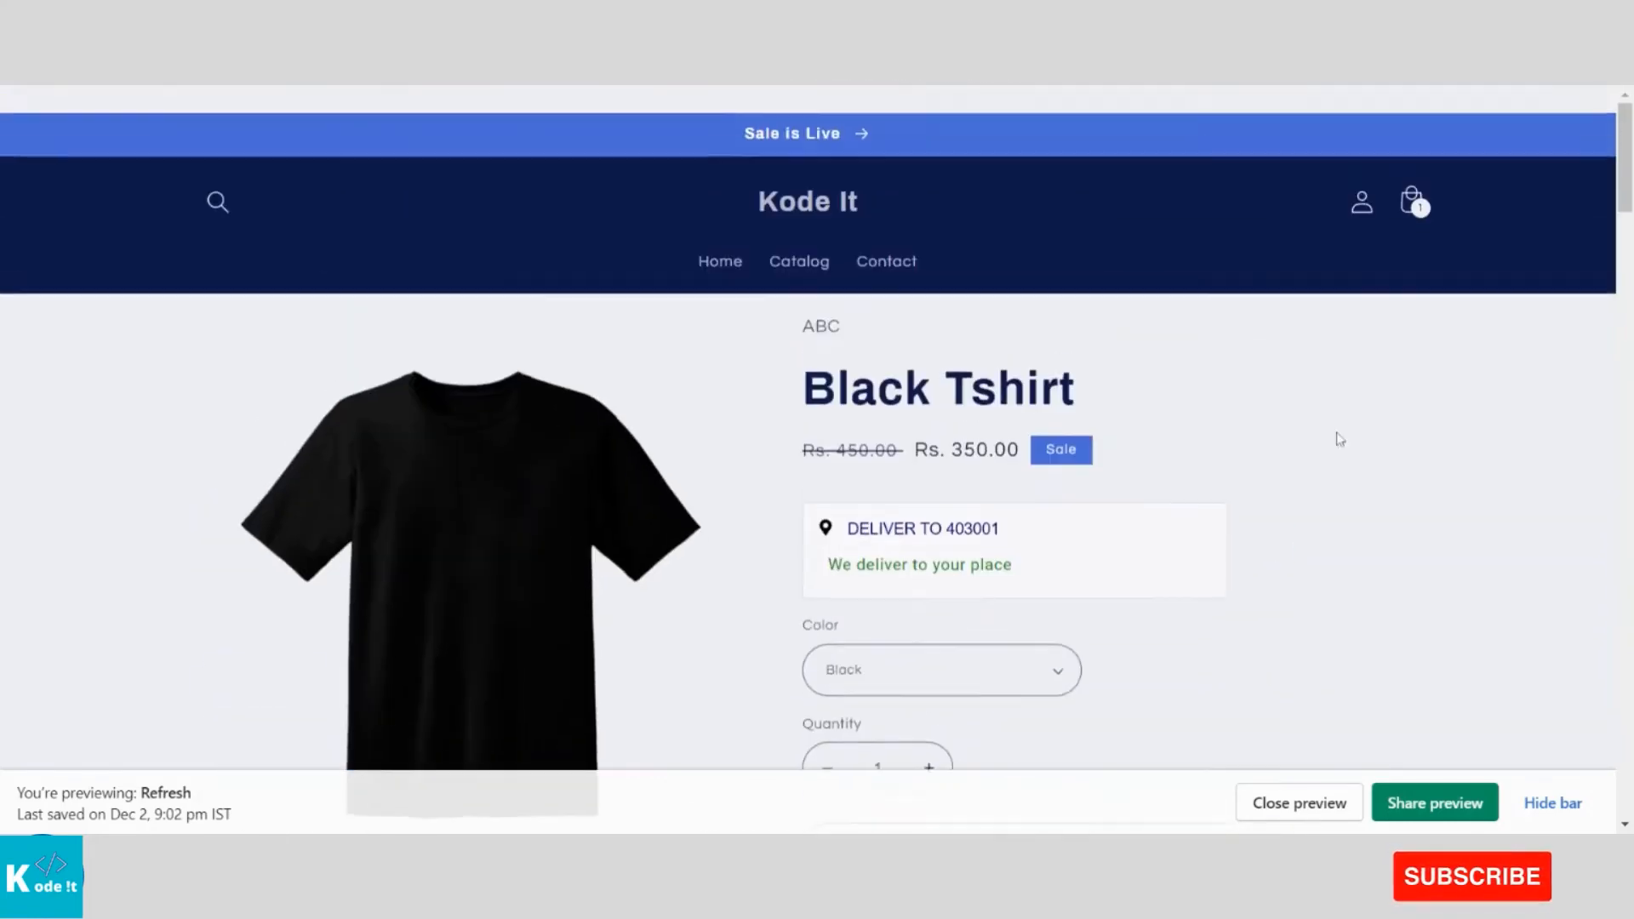
{"action": "scroll", "coordinate": [1341, 439], "scroll_direction": "down", "scroll_amount": 3}
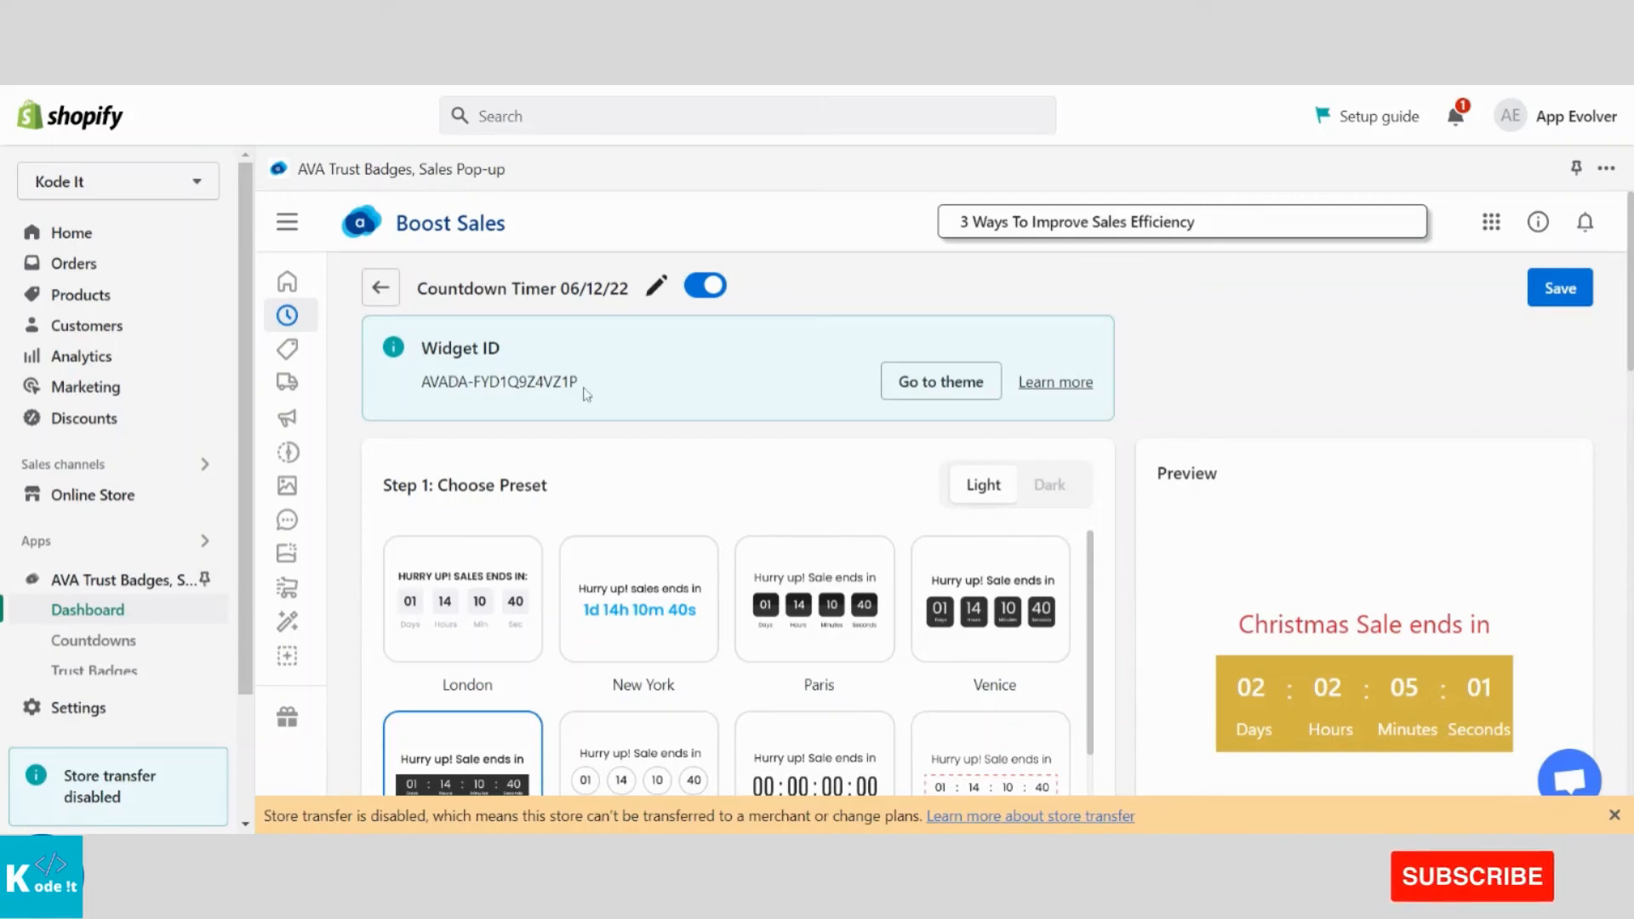
Select the countdown's Widget ID for copying and switch to the theme editor
{"action": "left_click_drag", "start_coordinate": [584, 390], "coordinate": [410, 392]}
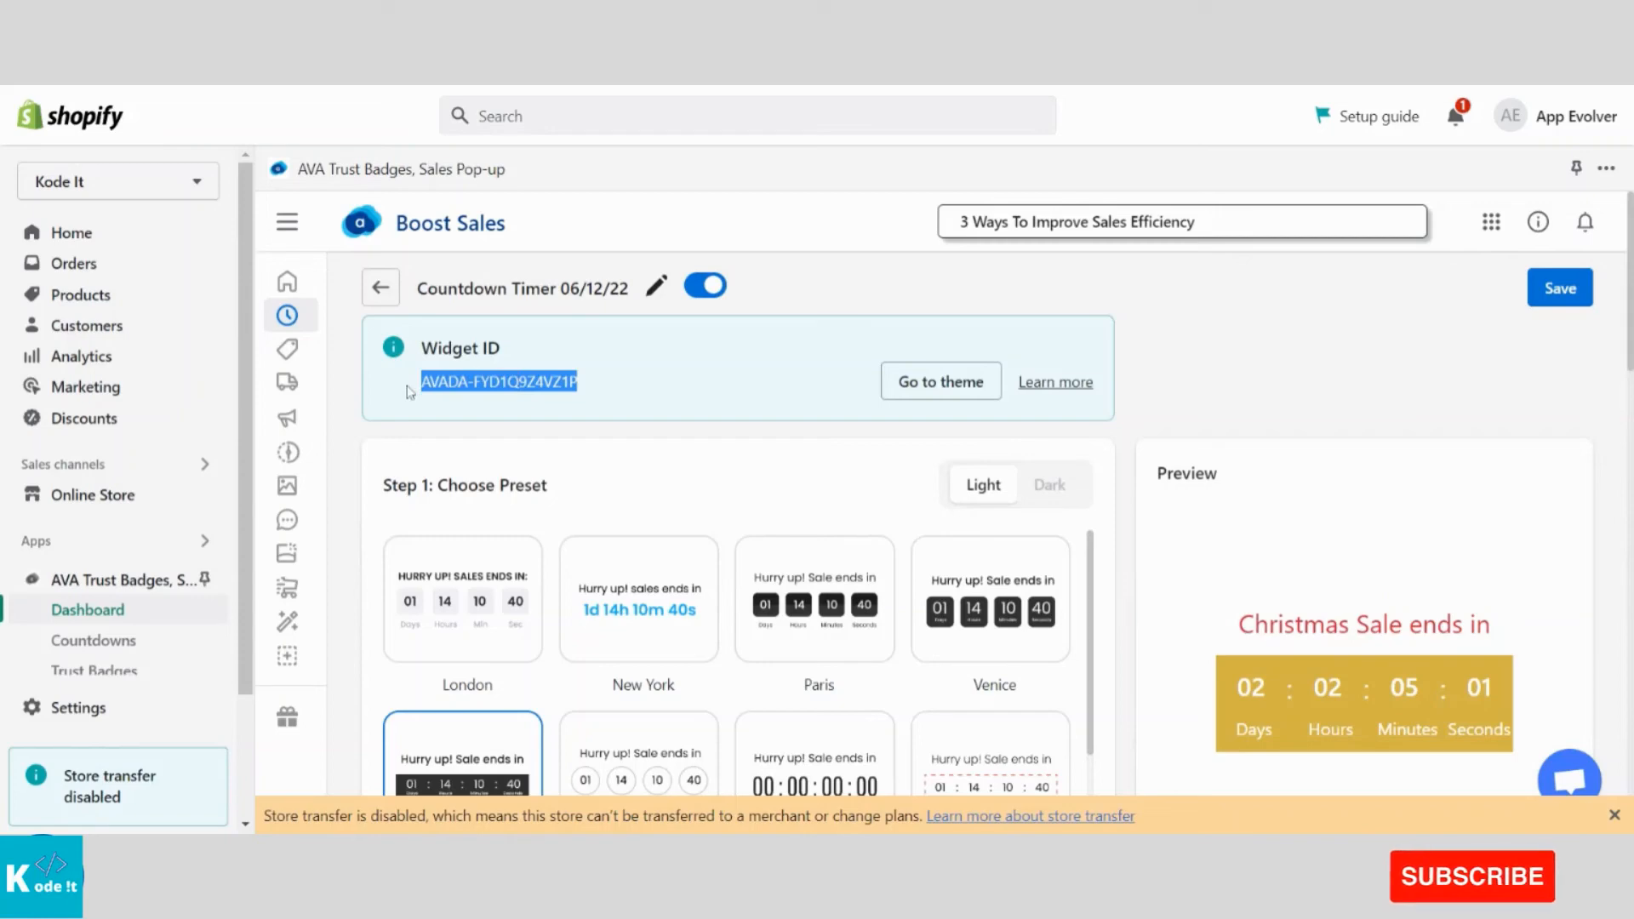
{"action": "left_click", "coordinate": [730, 367]}
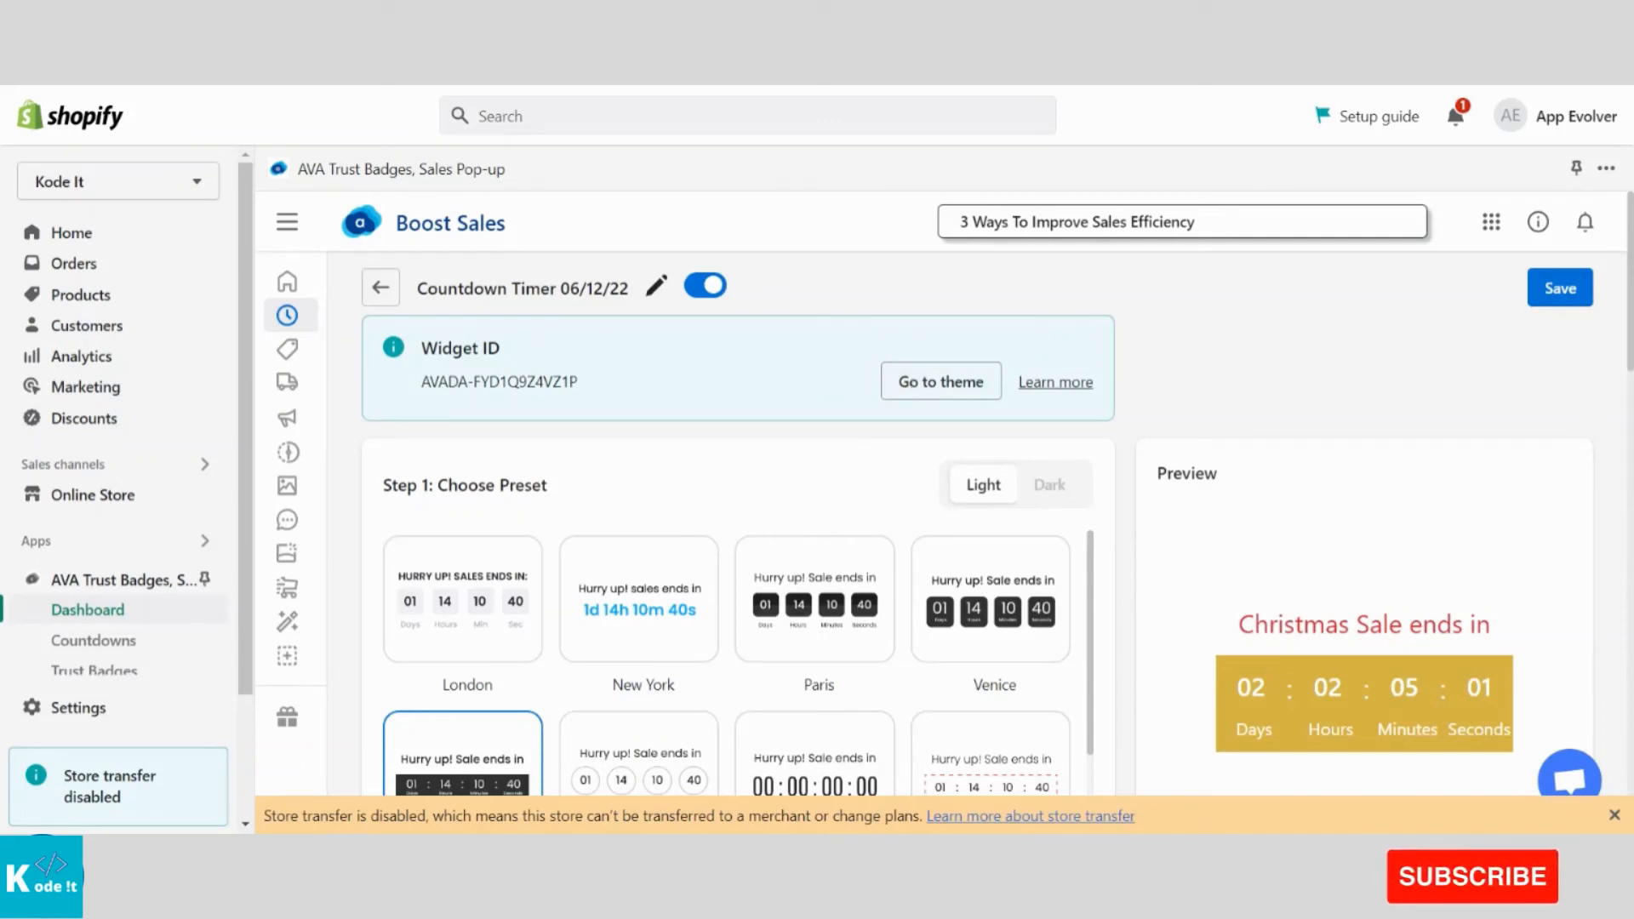
{"action": "key", "text": "ctrl+Tab"}
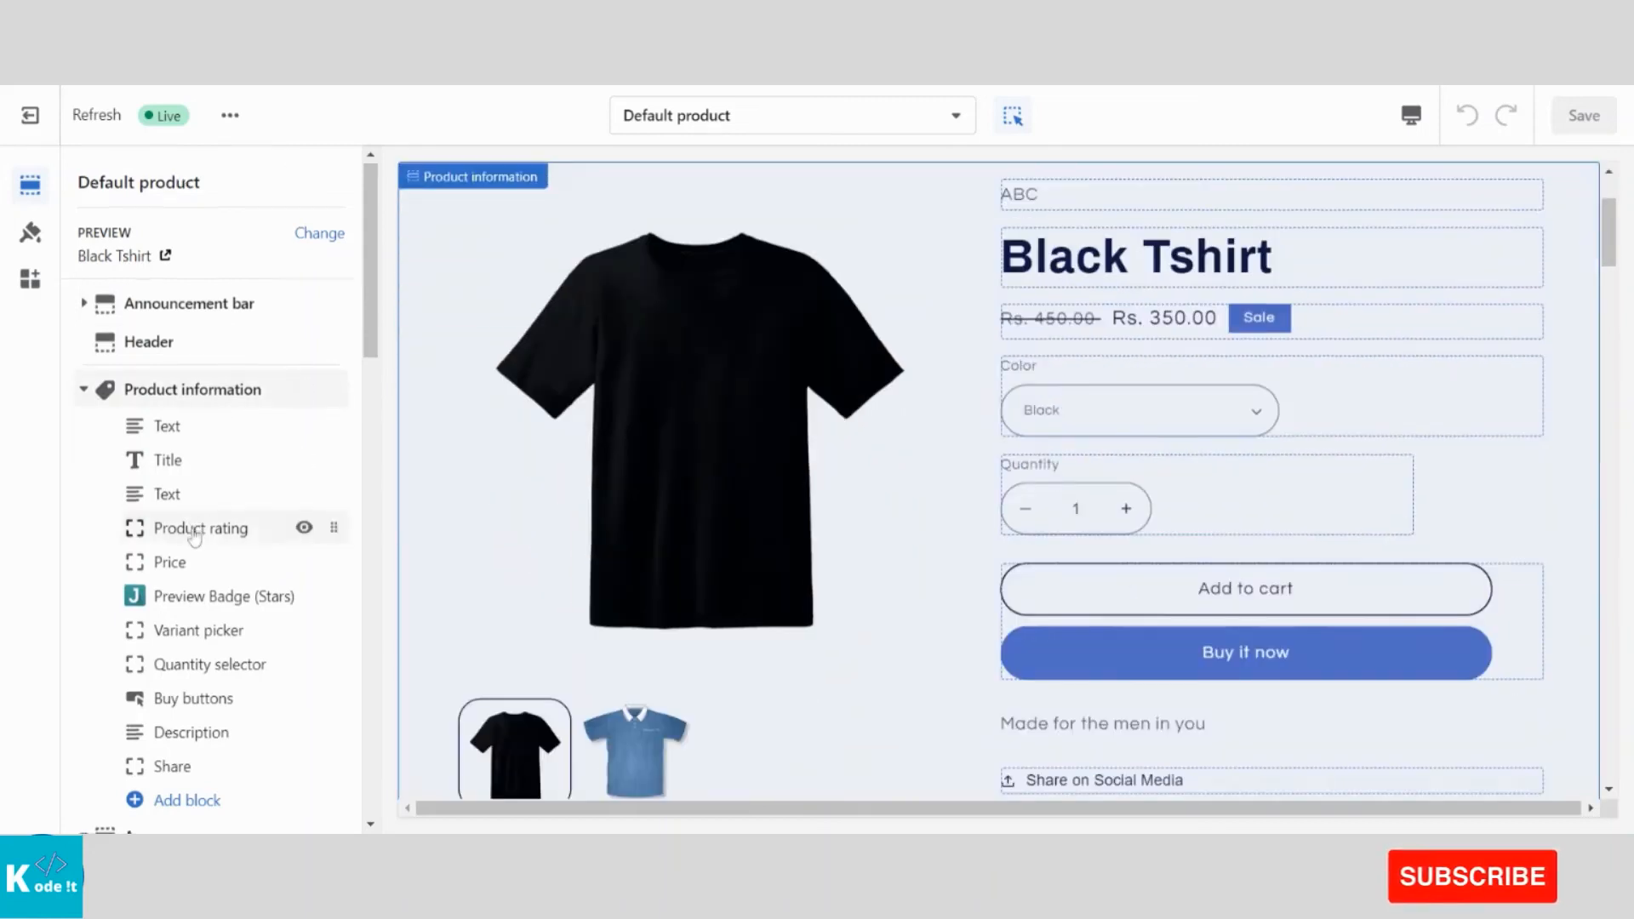
Browse the app blocks available for the Apps section of the Default product template without adding one
{"action": "scroll", "coordinate": [194, 536], "scroll_direction": "down", "scroll_amount": 2}
{"action": "scroll", "coordinate": [194, 536], "scroll_direction": "down", "scroll_amount": 1}
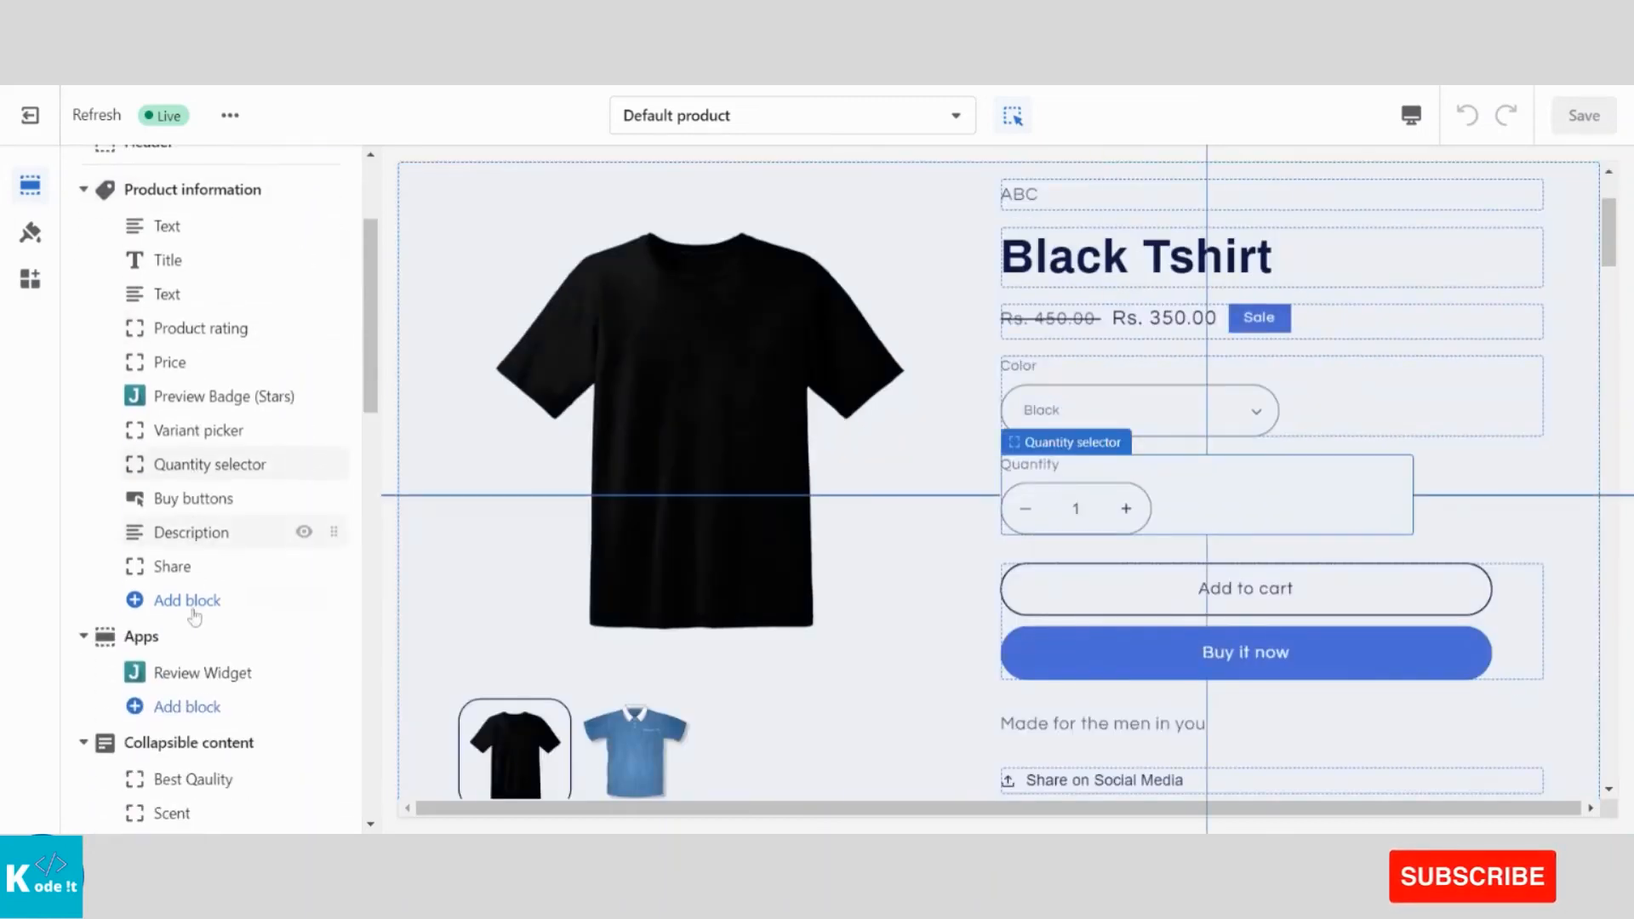
{"action": "scroll", "coordinate": [192, 634], "scroll_direction": "down", "scroll_amount": 1}
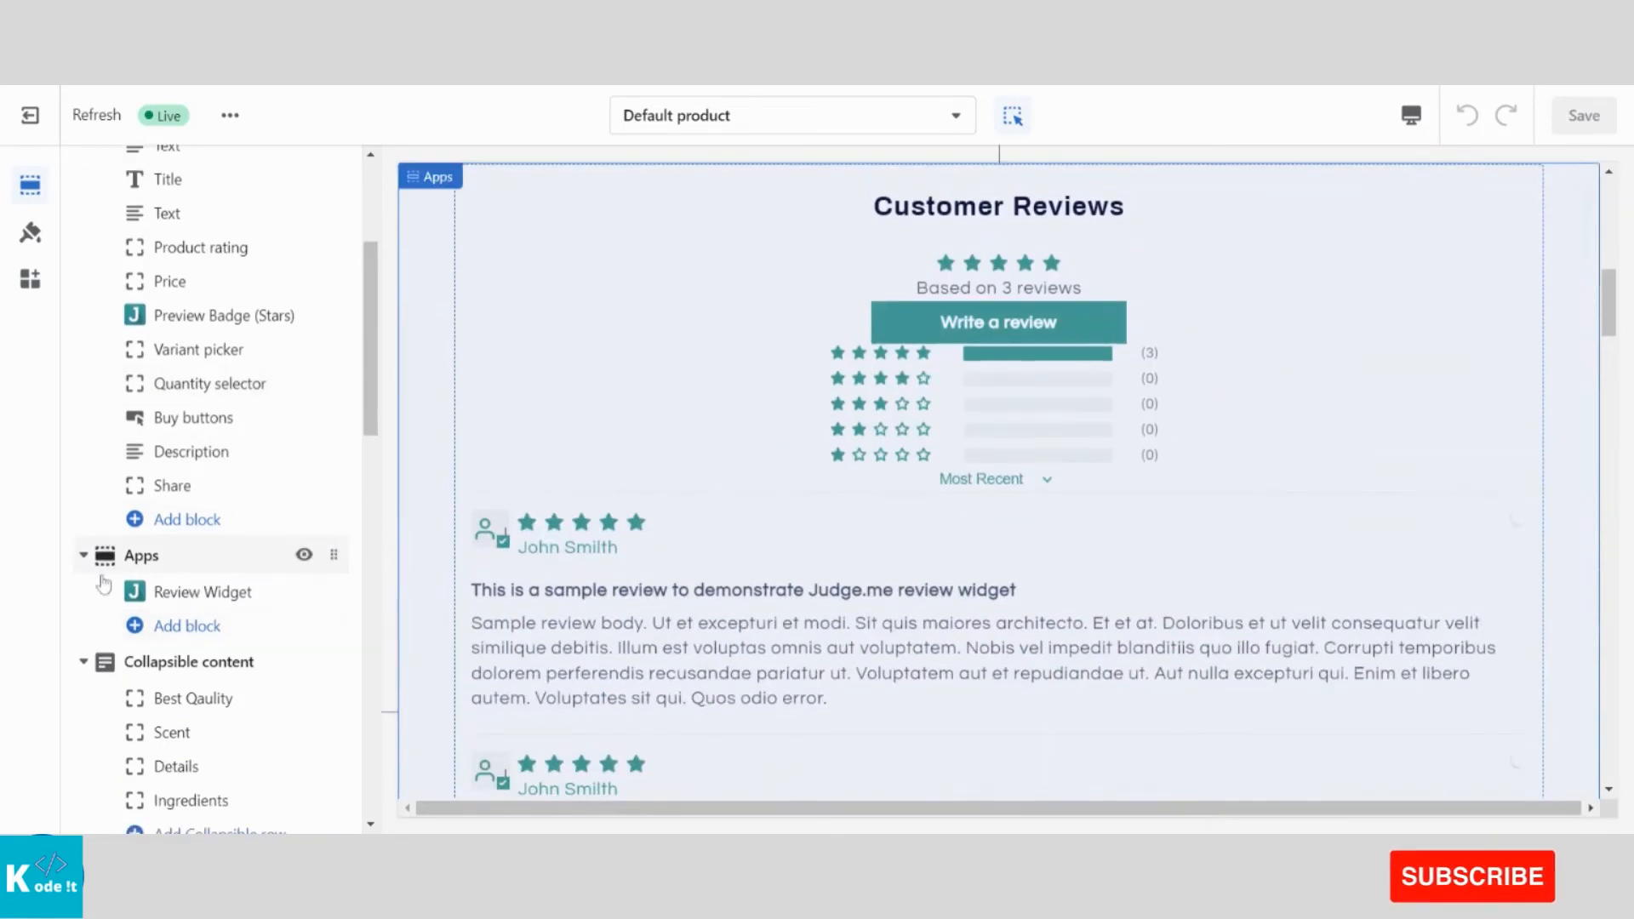
{"action": "left_click", "coordinate": [189, 628]}
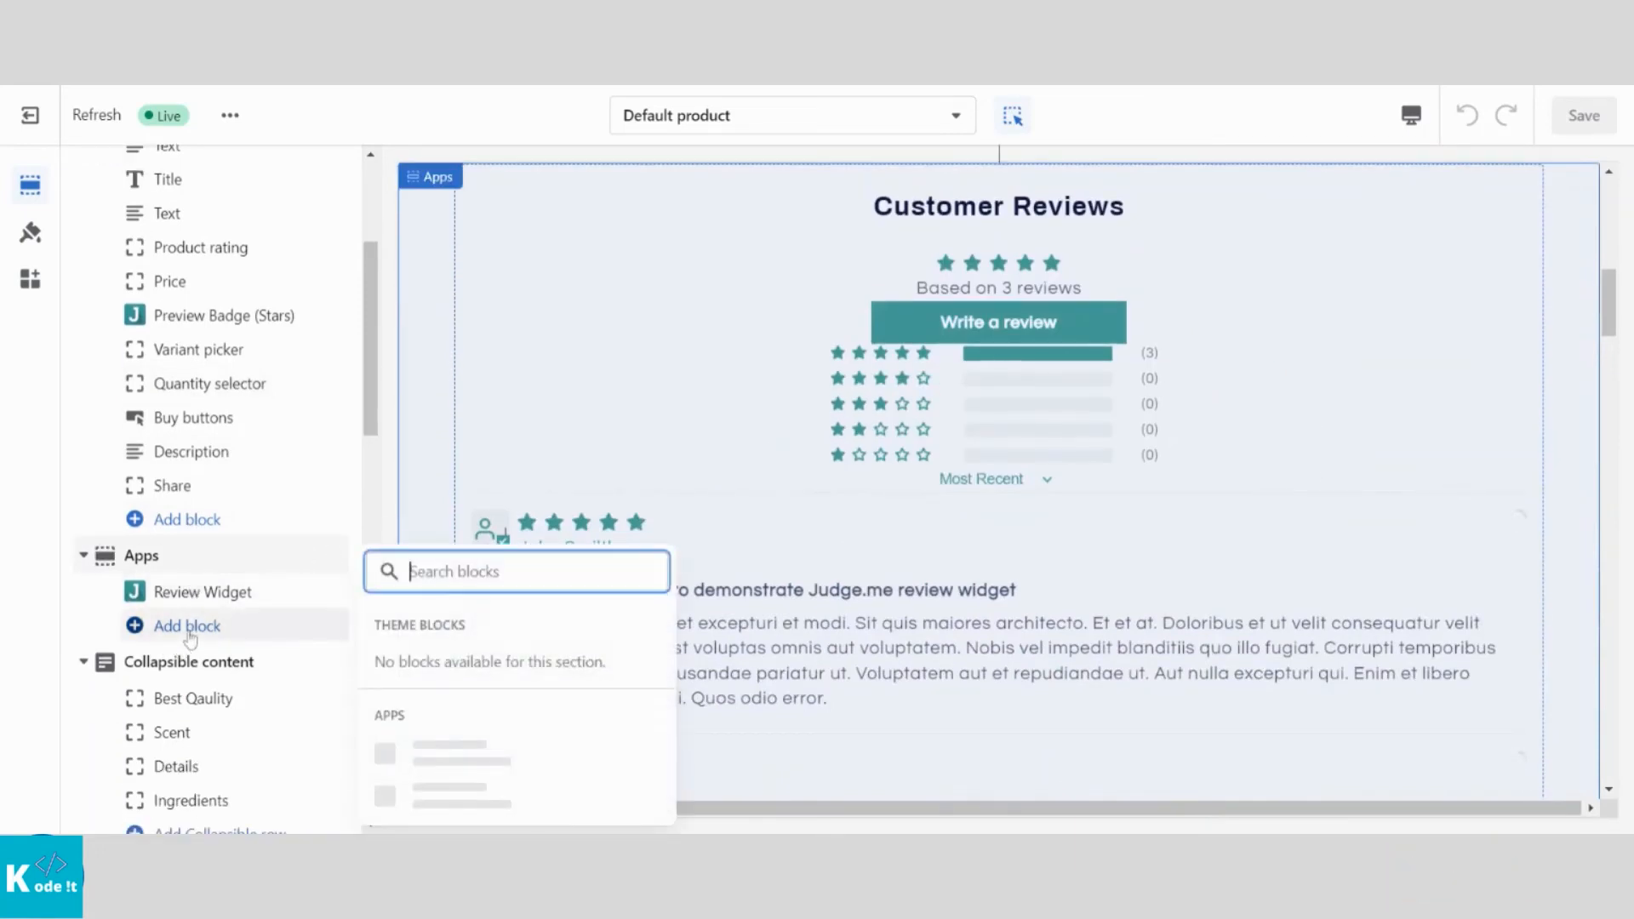
{"action": "scroll", "coordinate": [652, 645], "scroll_direction": "down", "scroll_amount": 1}
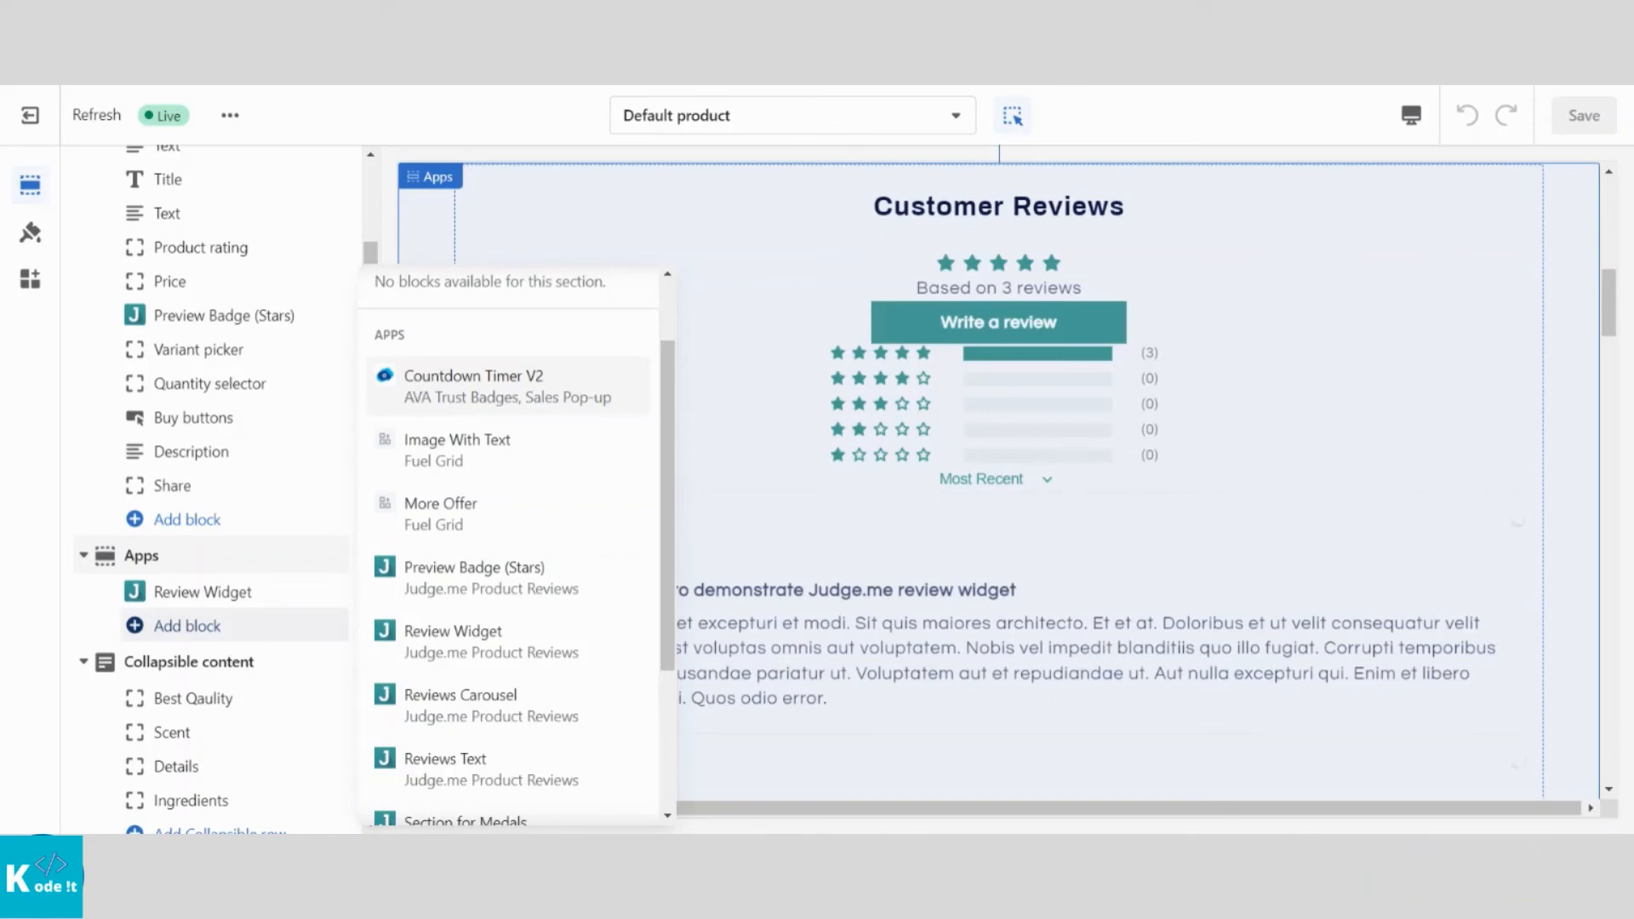
{"action": "left_click", "coordinate": [49, 412]}
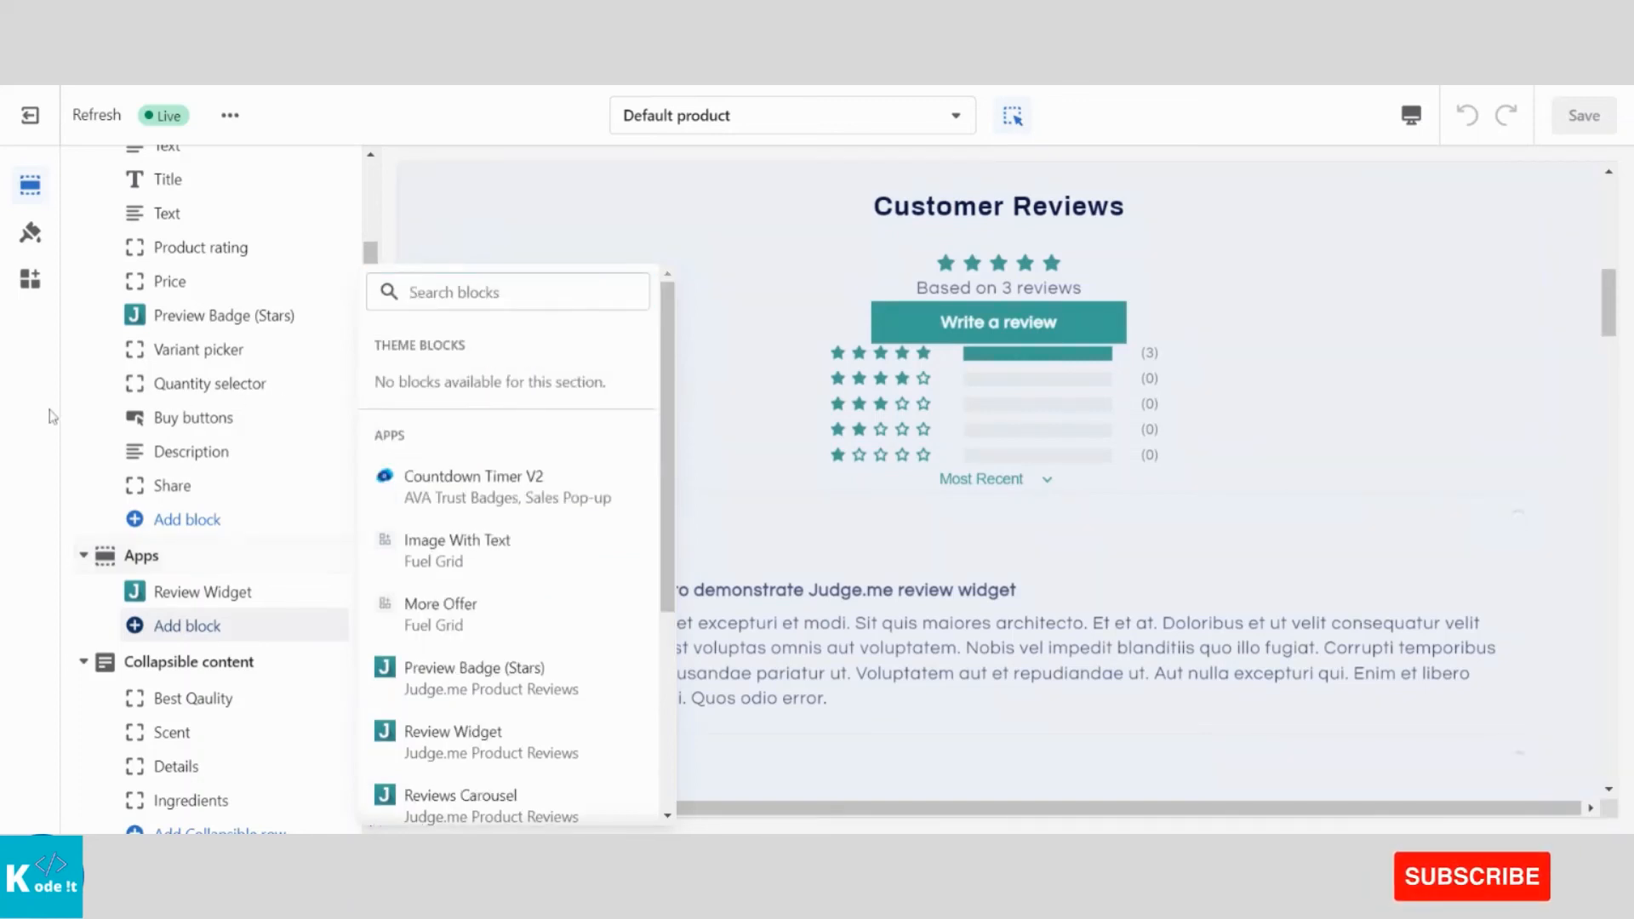
Add the Countdown Timer V2 block to the Product information section of the Default product template
{"action": "scroll", "coordinate": [243, 505], "scroll_direction": "up", "scroll_amount": 3}
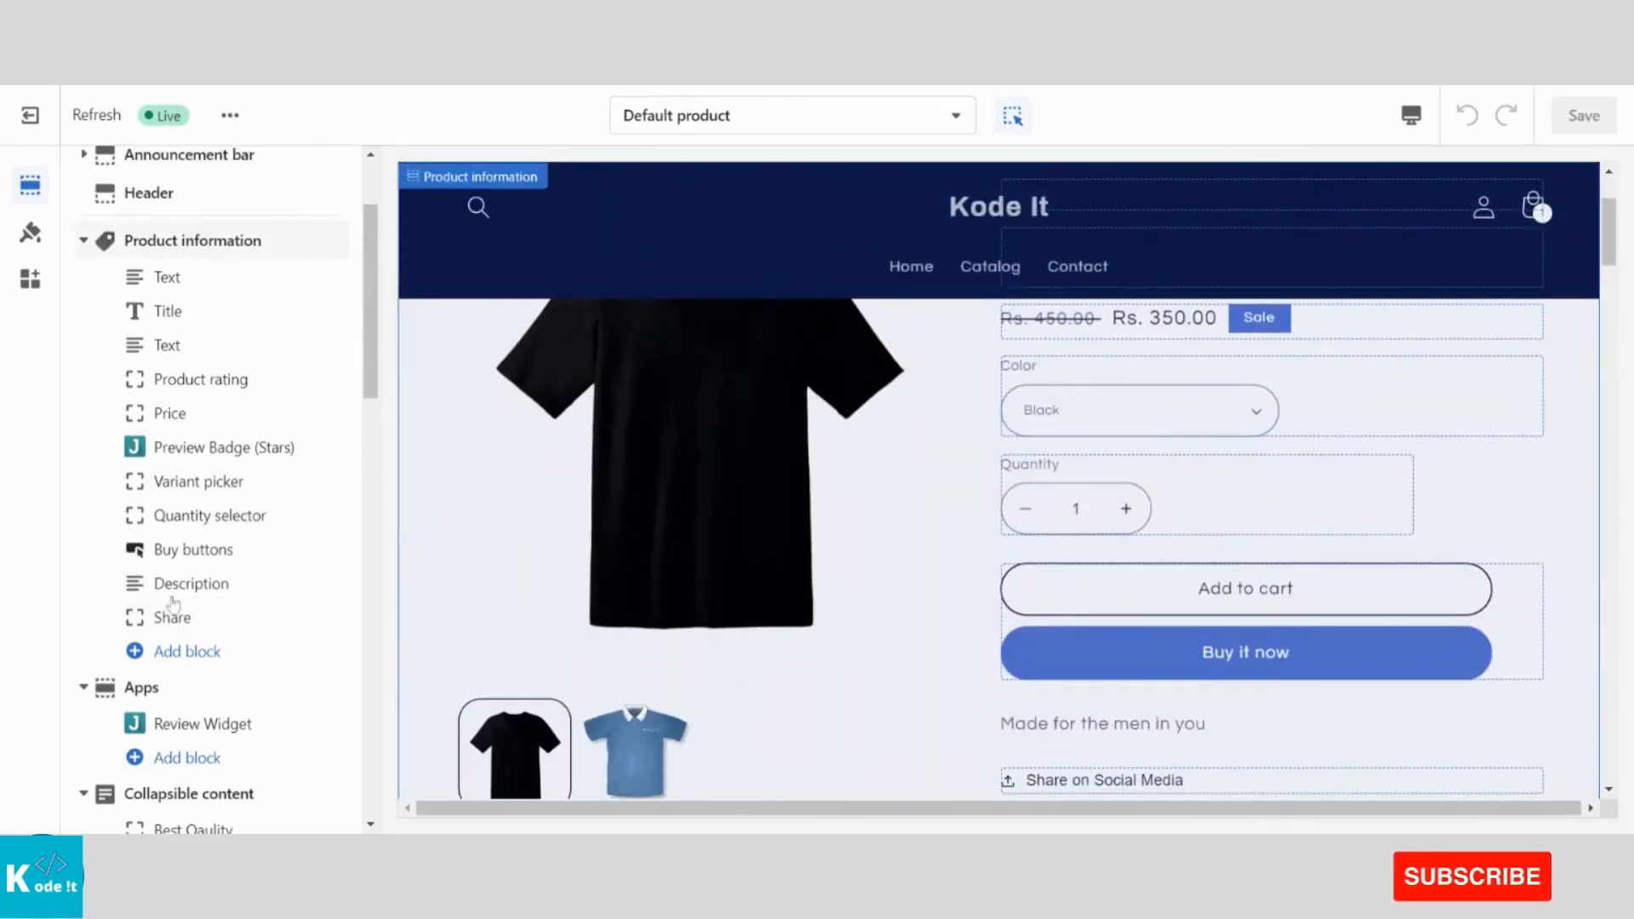
{"action": "left_click", "coordinate": [173, 653]}
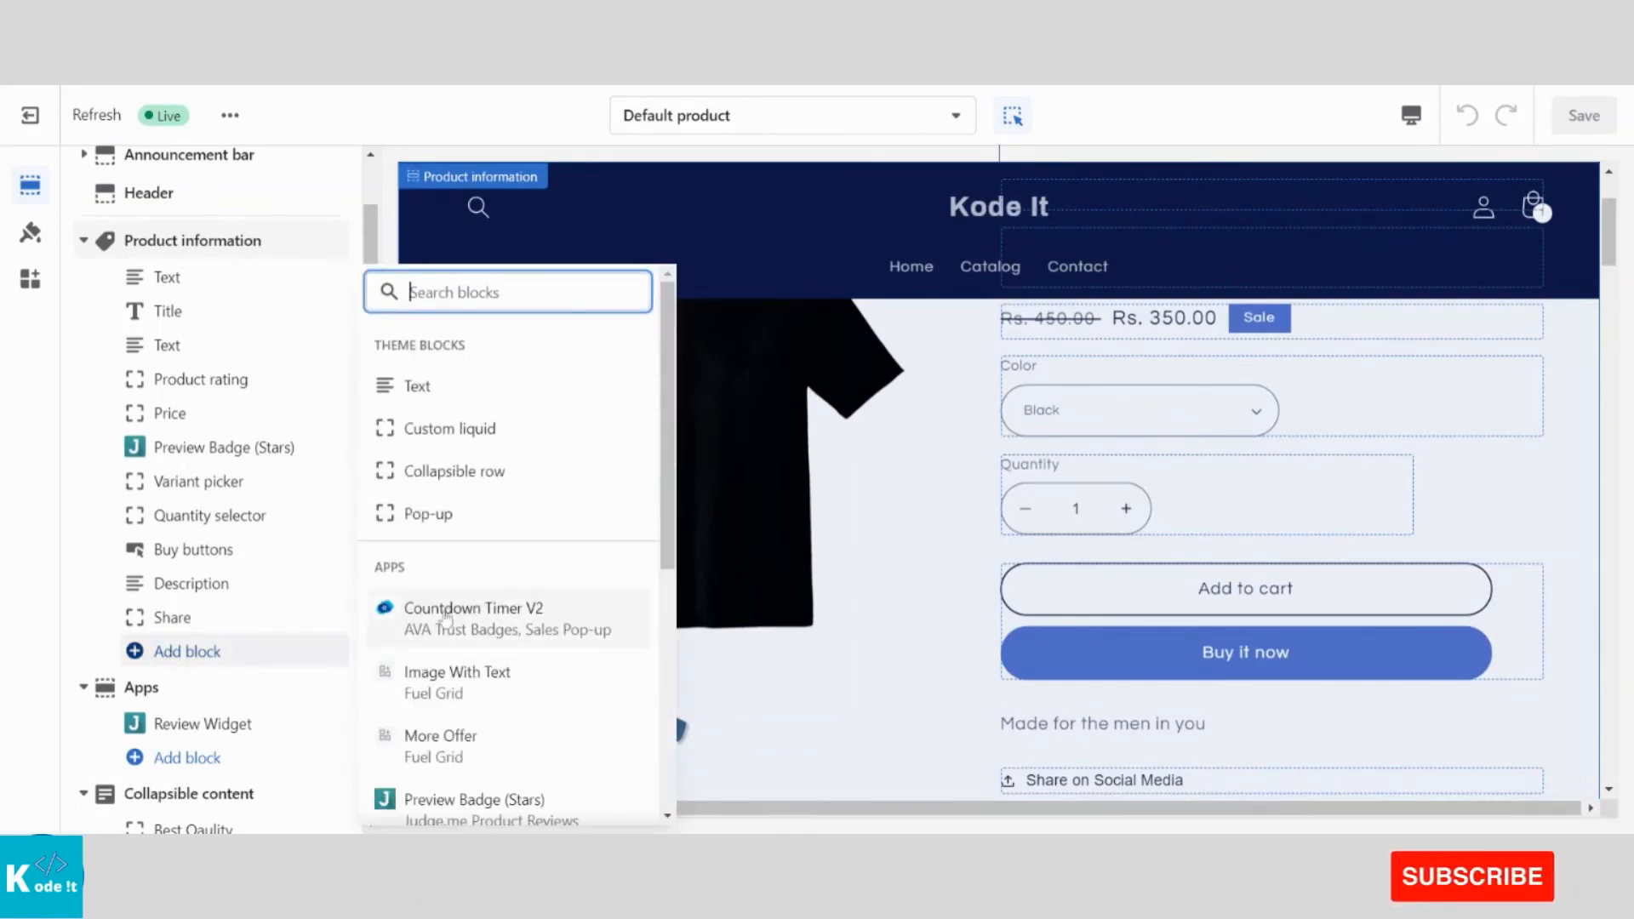
{"action": "left_click", "coordinate": [446, 616]}
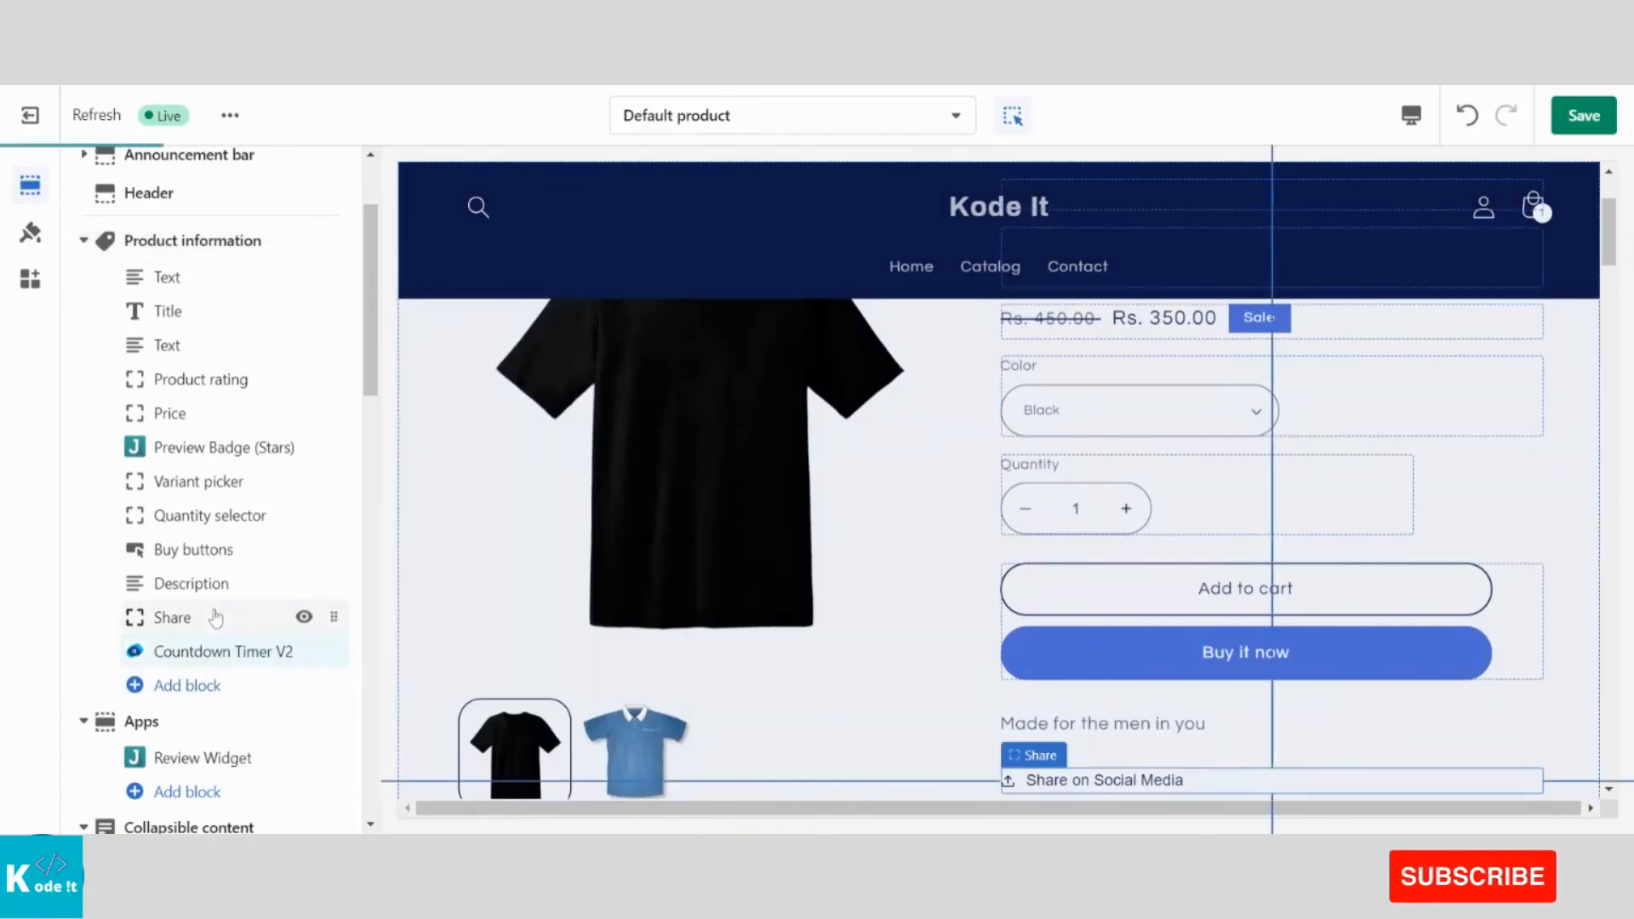
Set the Widget Id of the Countdown Timer V2 block to AVADA-FYD1Q9Z4VZ1P, replacing the placeholder text
{"action": "left_click", "coordinate": [166, 657]}
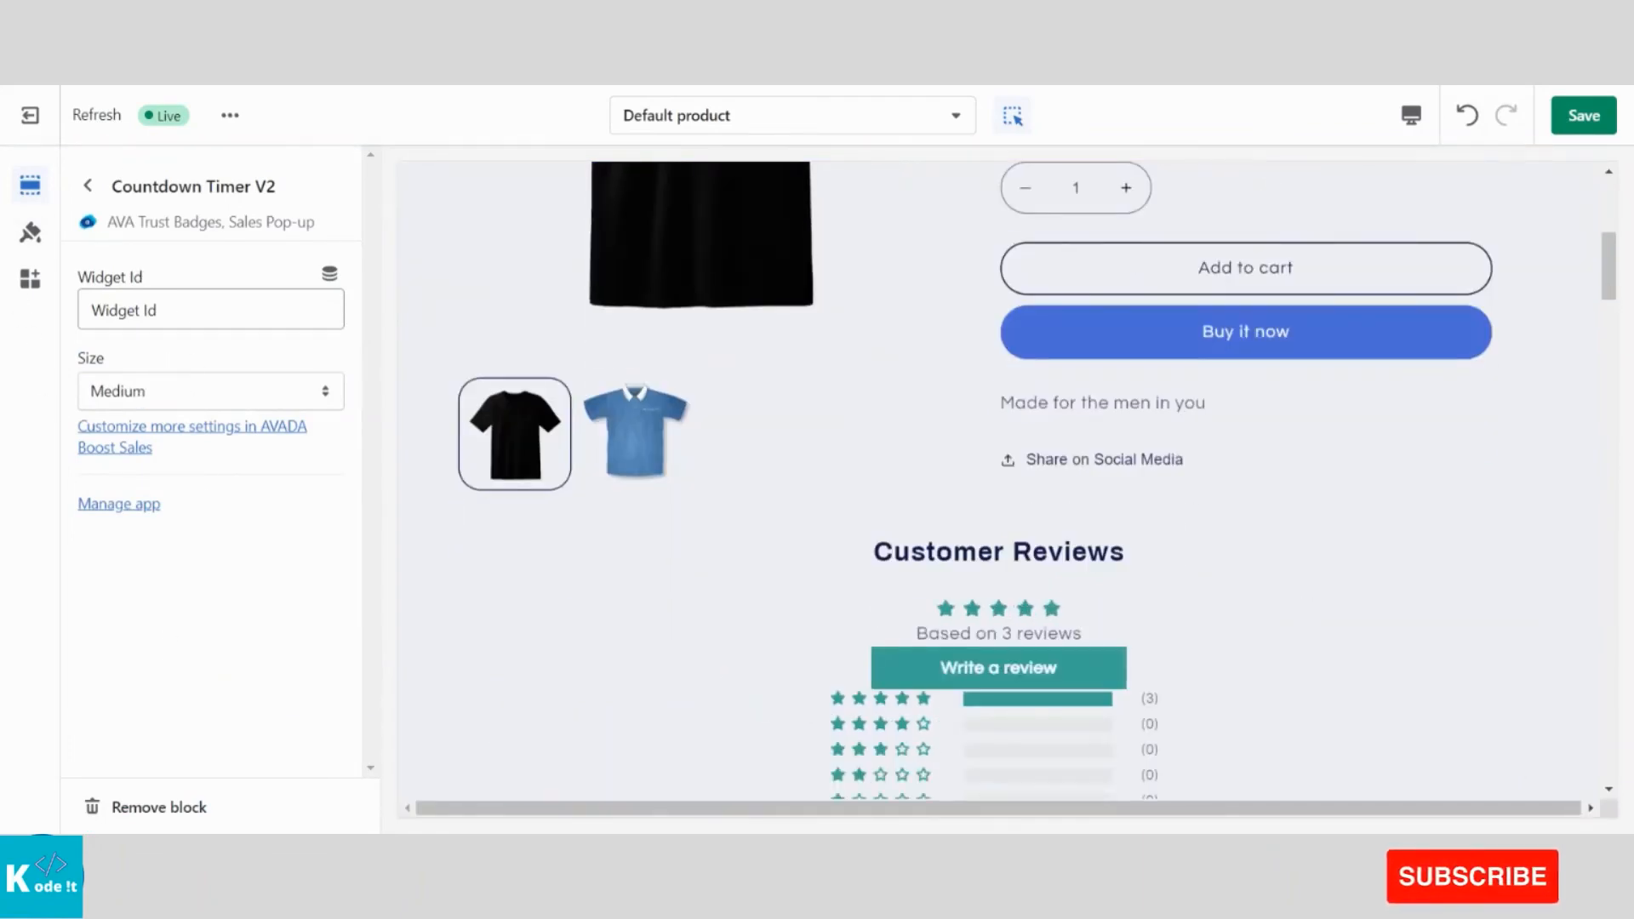
{"action": "left_click_drag", "start_coordinate": [156, 309], "coordinate": [39, 302]}
{"action": "key", "text": "BackSpace"}
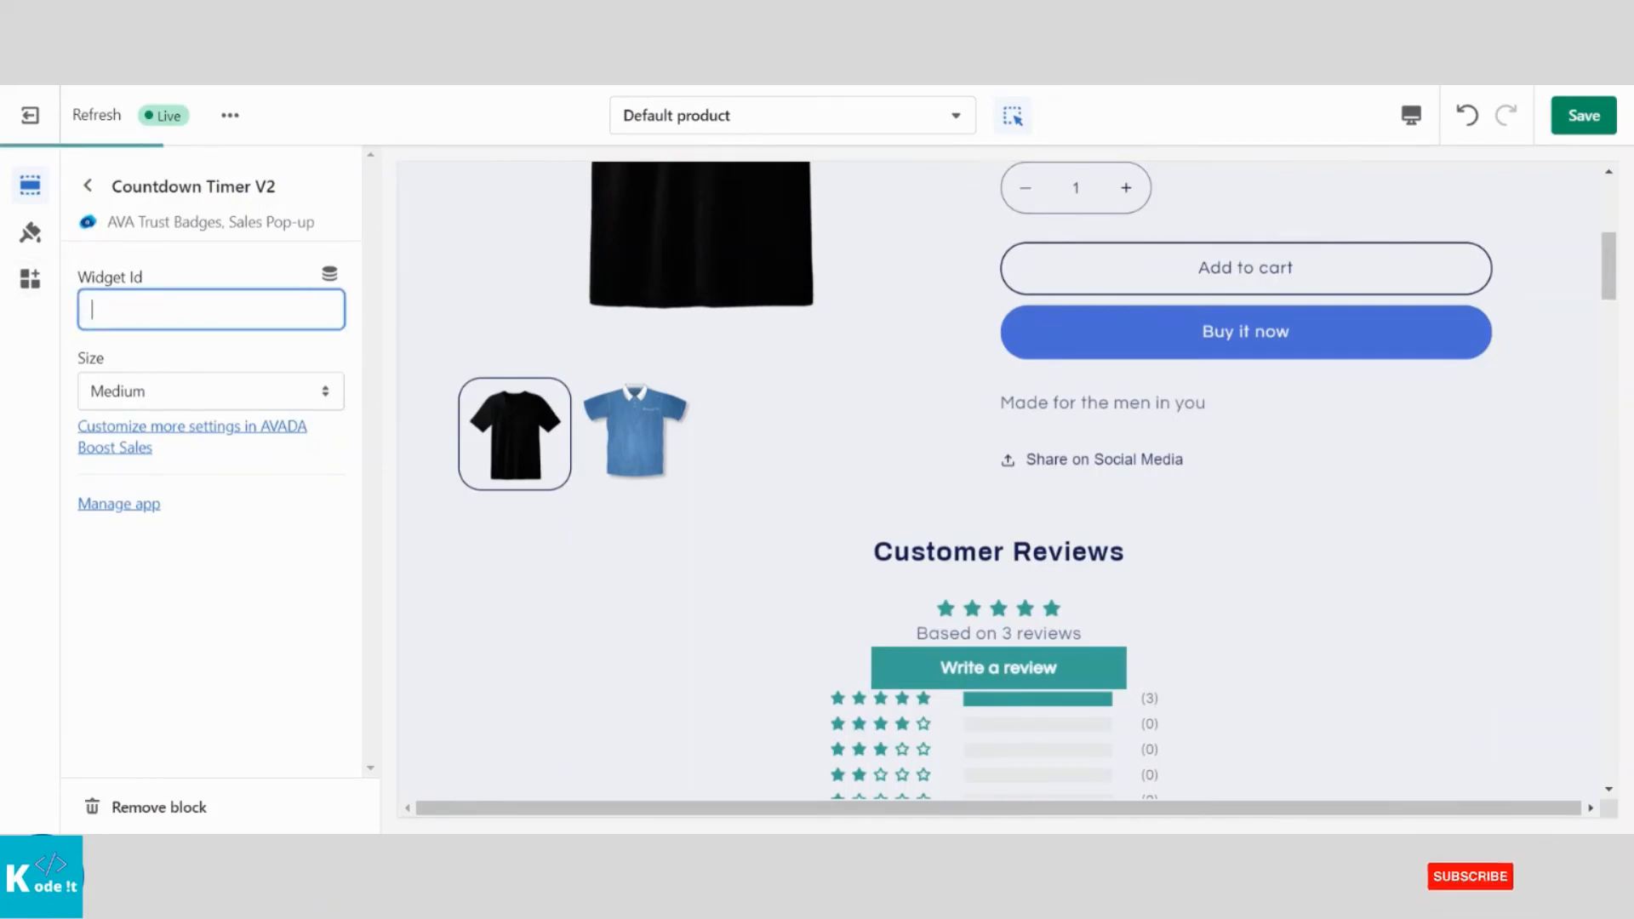
{"action": "type", "text": "Shopify (kode-it.myshopify.com)"}
{"action": "key", "text": "ctrl+z"}
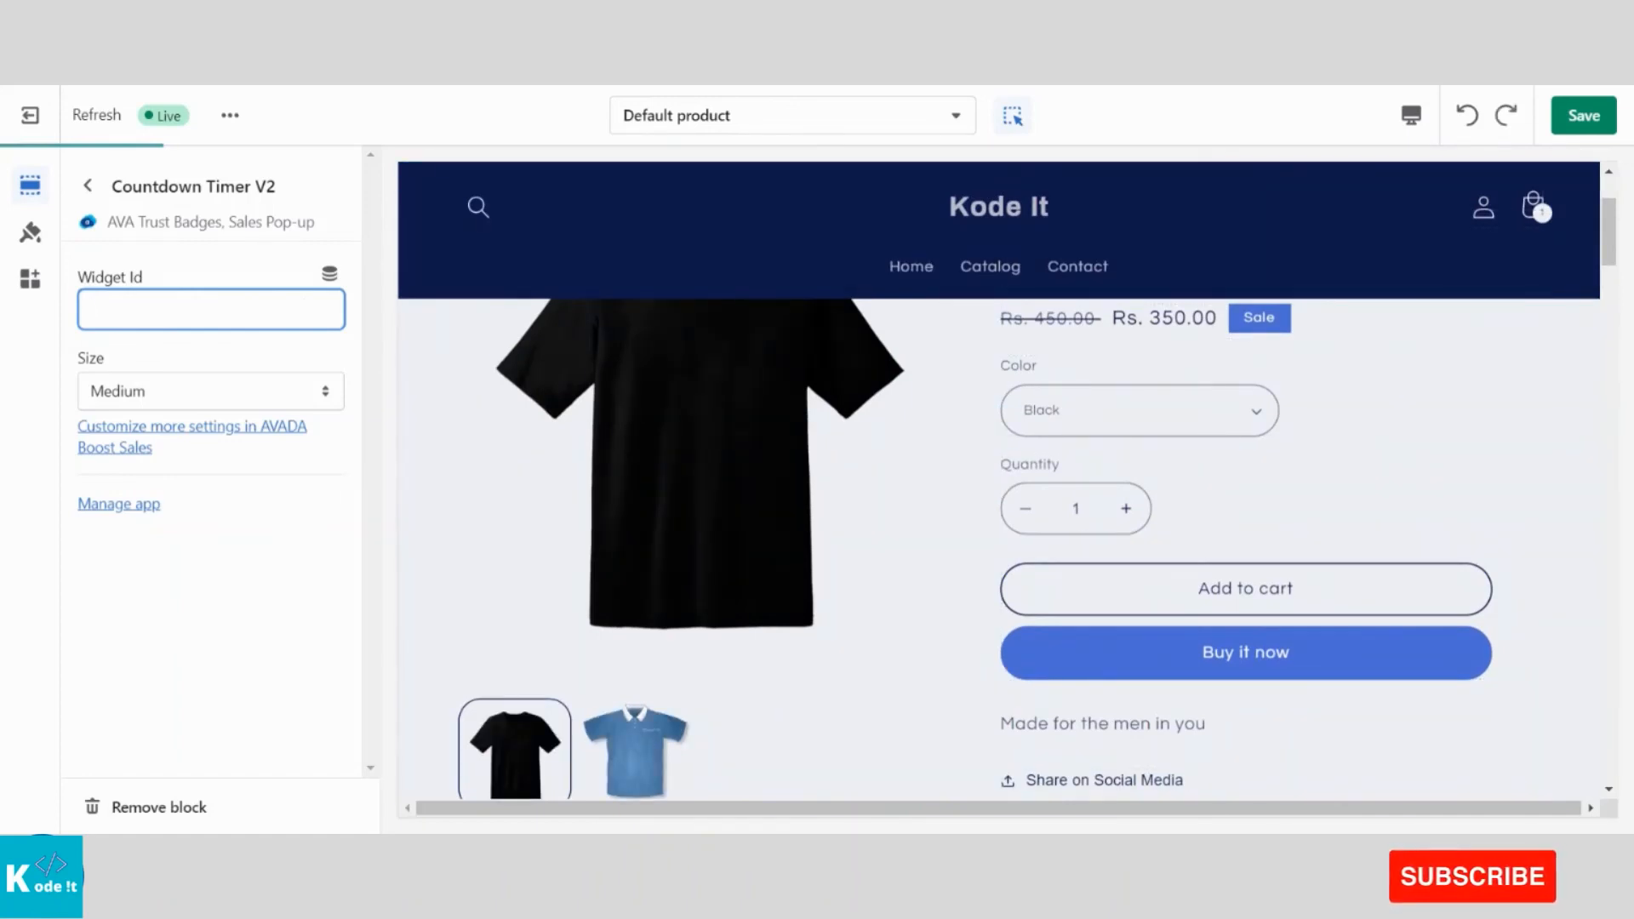
{"action": "type", "text": "AVADA-FYD1Q9Z4VZ1P"}
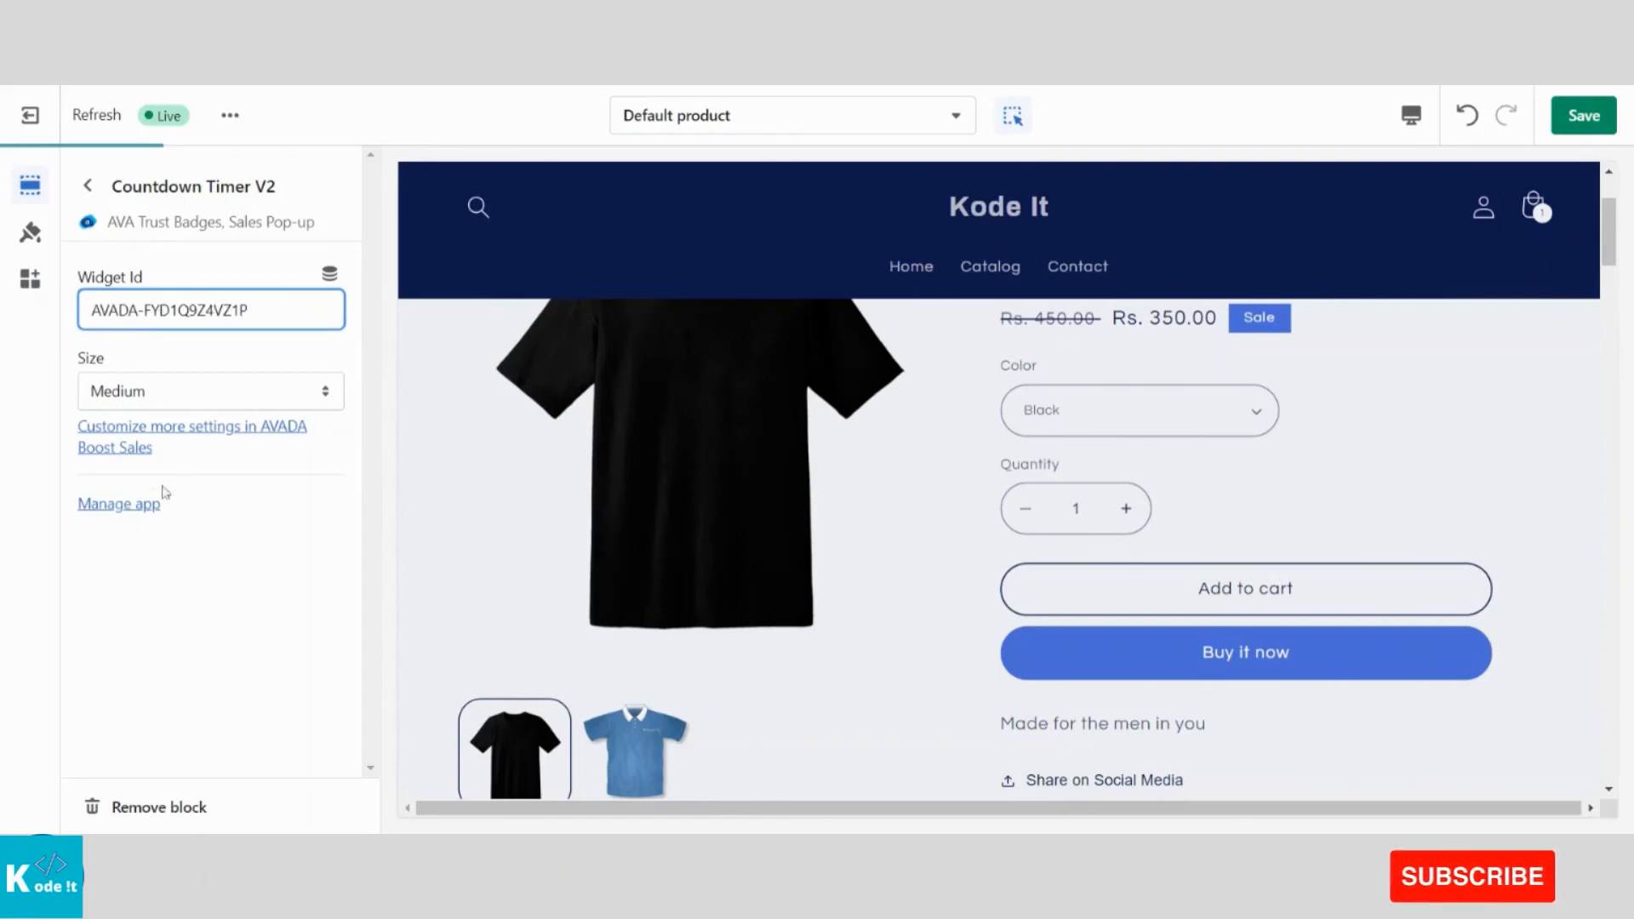
Keep the countdown block's size at Medium and save the Default product template
{"action": "left_click", "coordinate": [172, 559]}
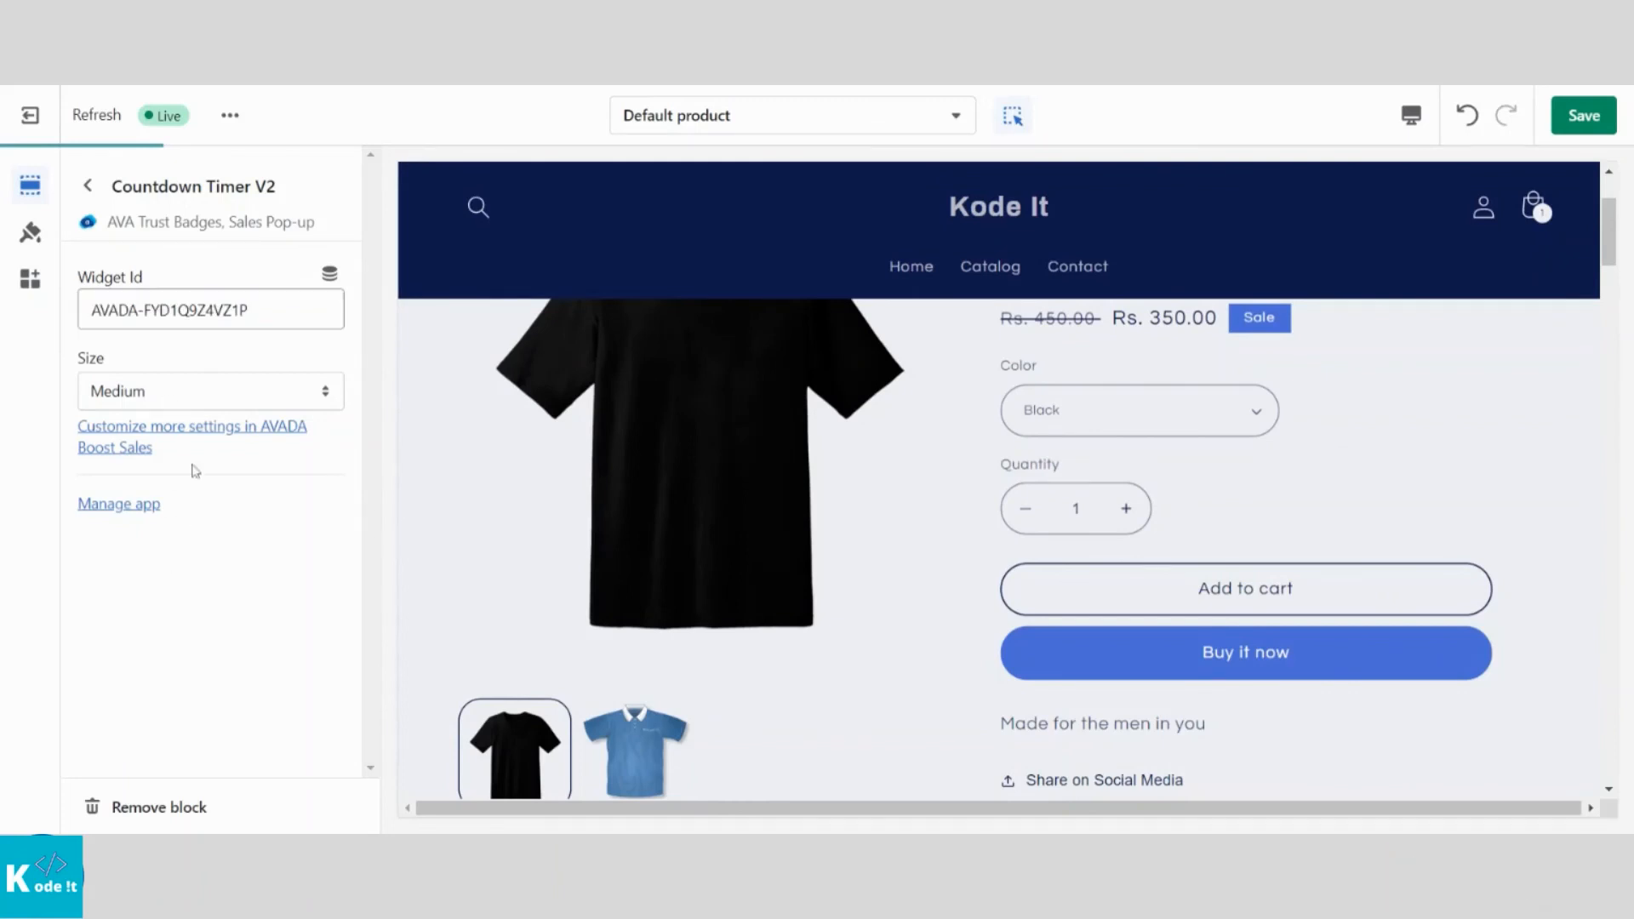
{"action": "left_click", "coordinate": [210, 395]}
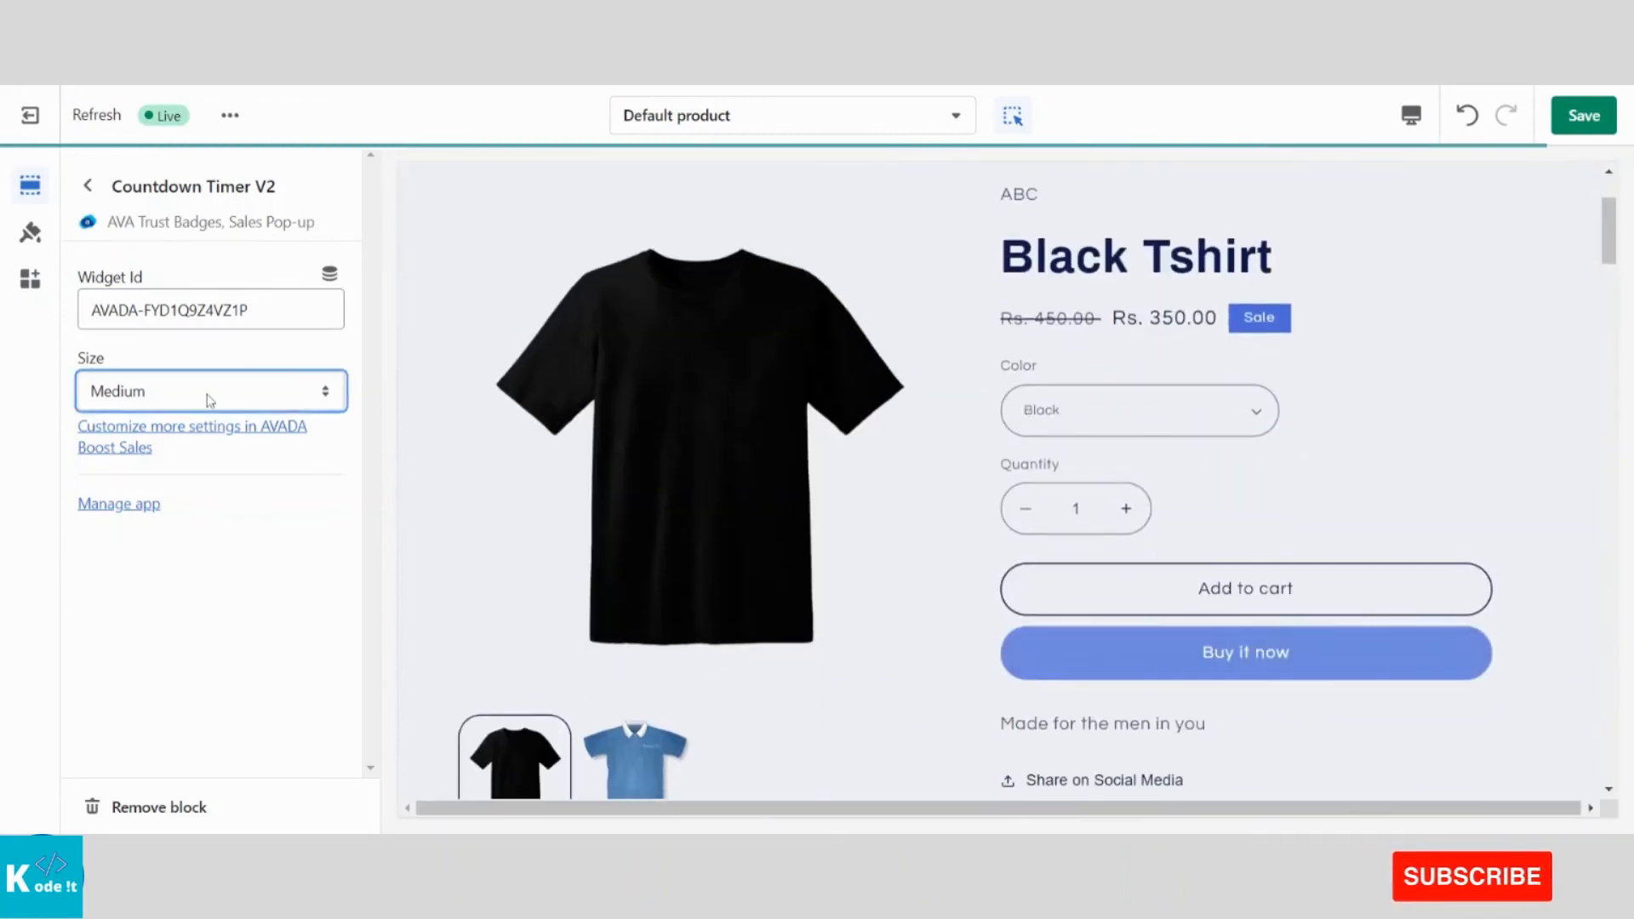
{"action": "left_click", "coordinate": [204, 627]}
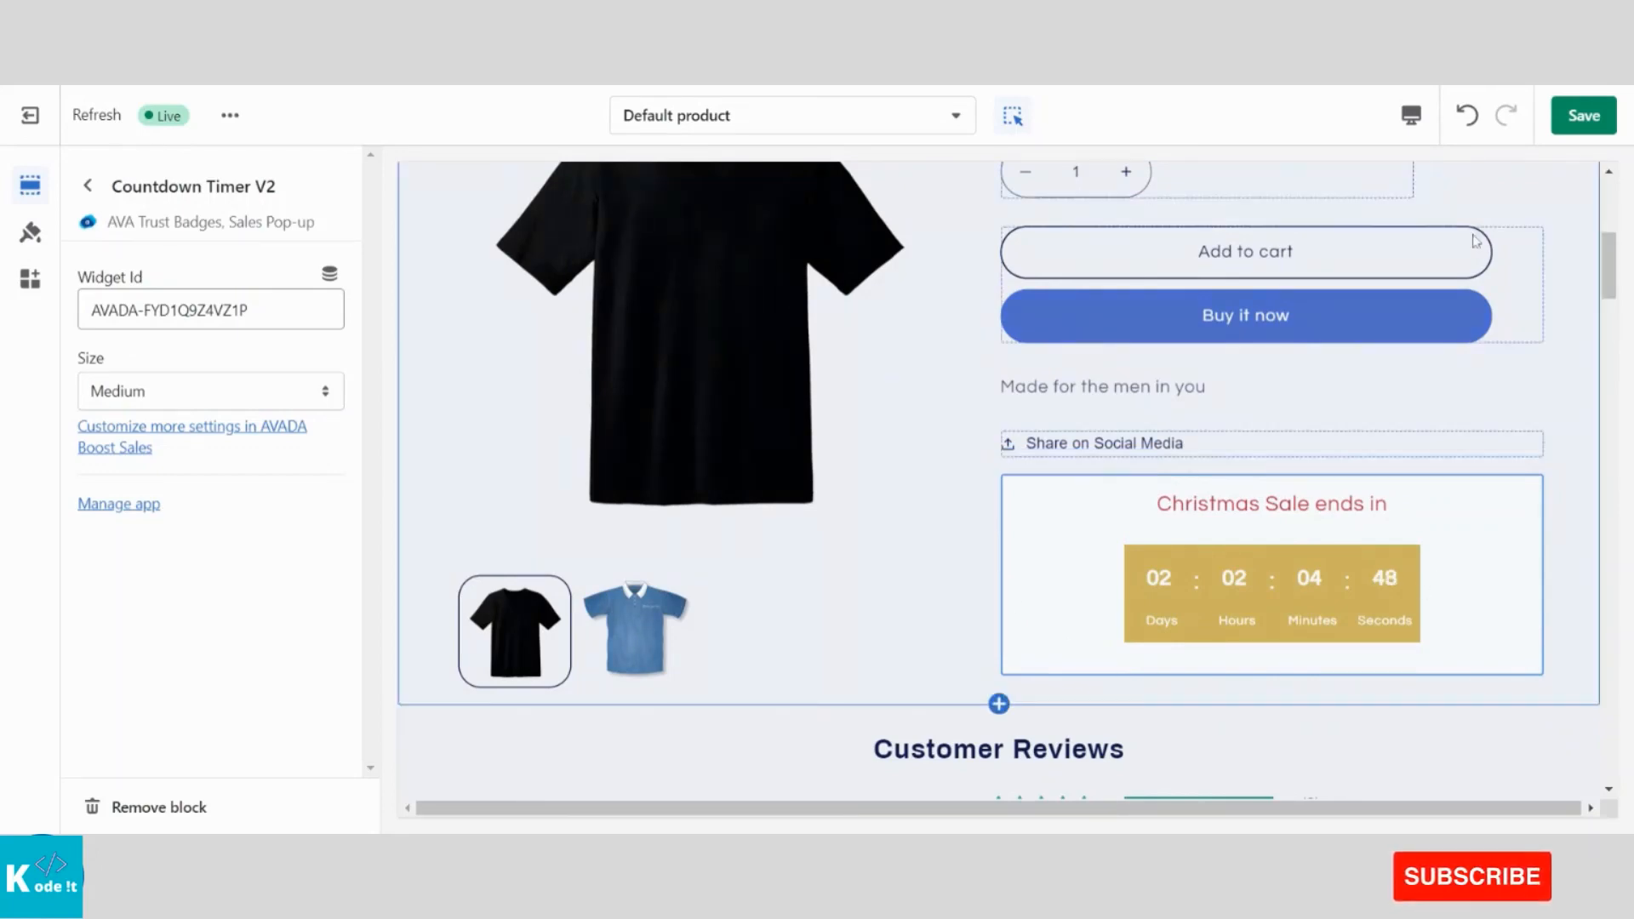
{"action": "left_click", "coordinate": [1580, 126]}
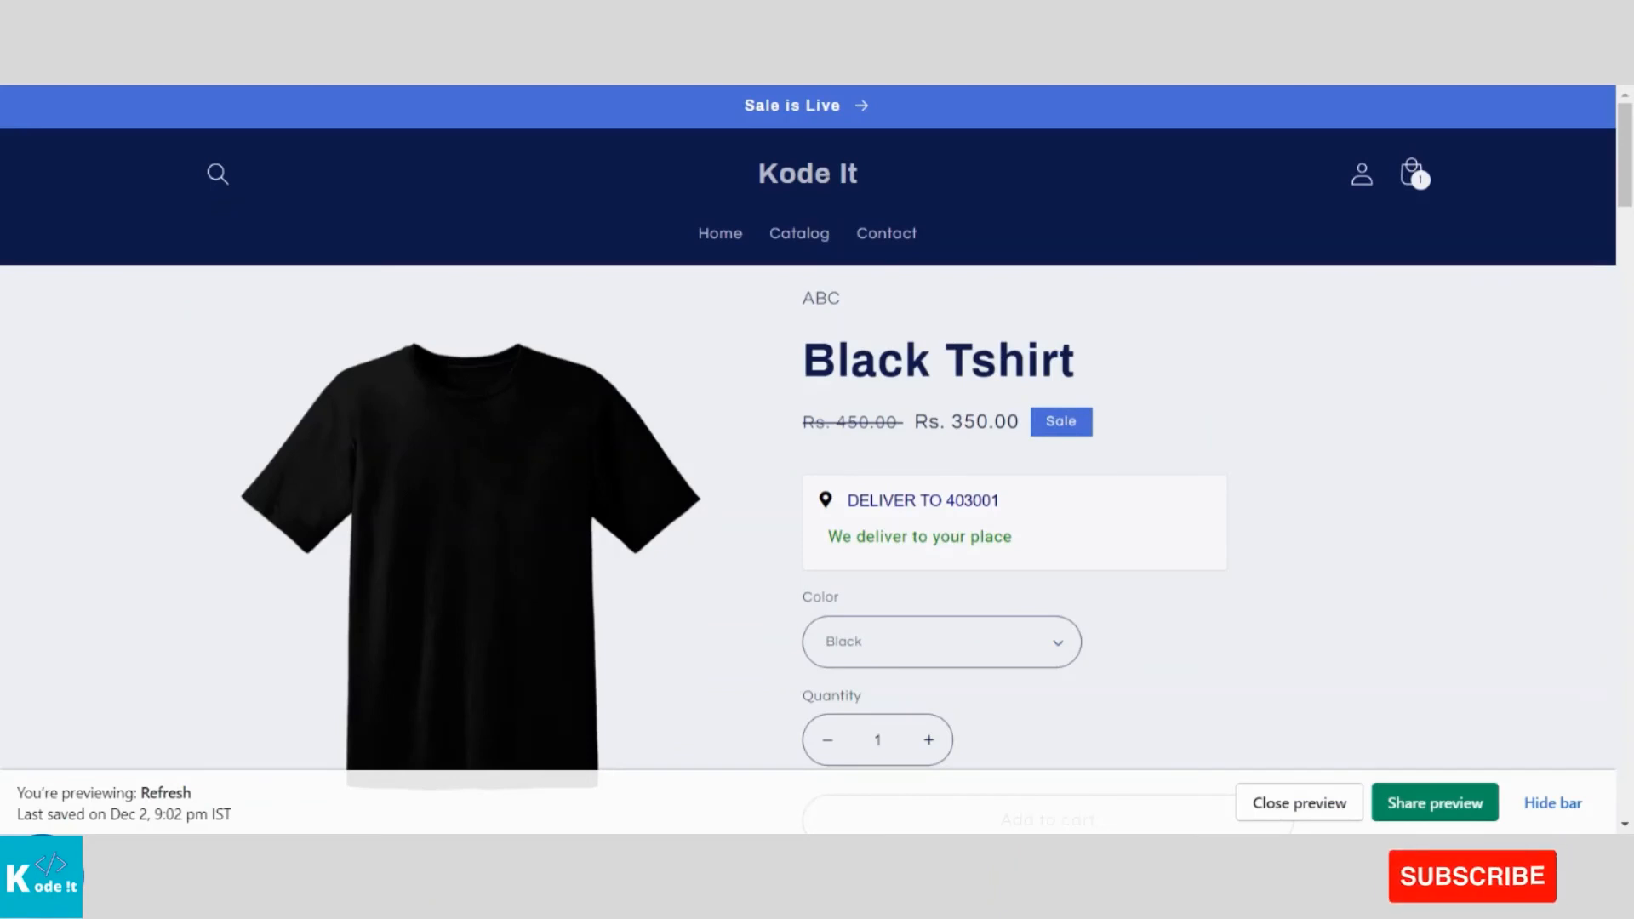
Check the Christmas Sale countdown, its heading and its placement on the Black Tshirt page in the storefront preview
{"action": "scroll", "coordinate": [813, 487], "scroll_direction": "down", "scroll_amount": 4}
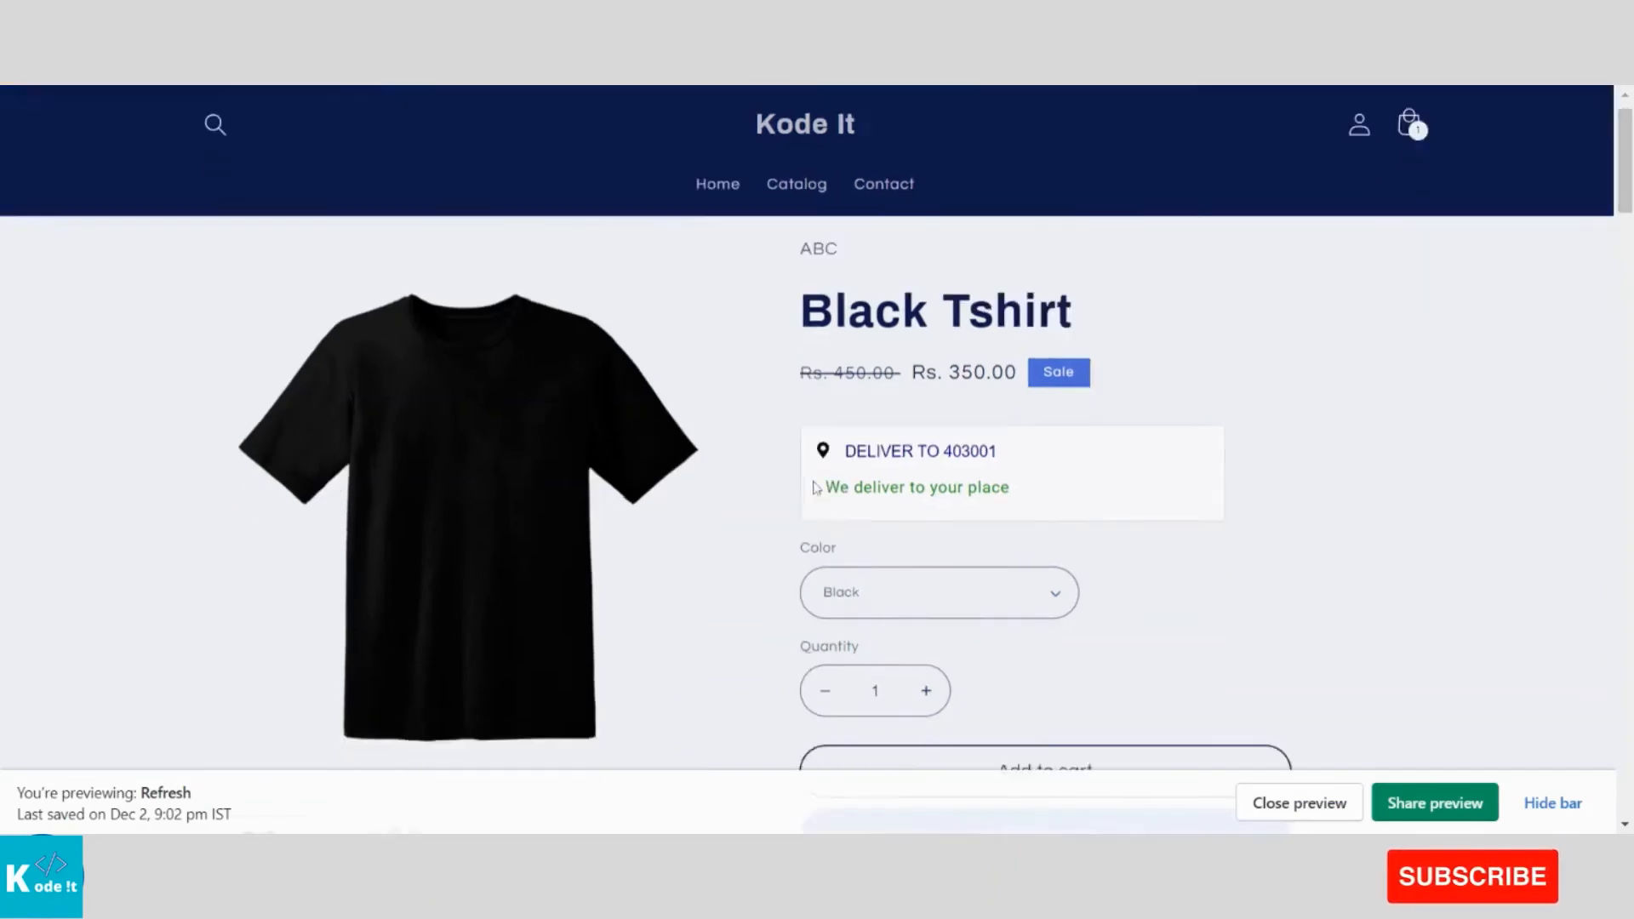
{"action": "scroll", "coordinate": [813, 487], "scroll_direction": "down", "scroll_amount": 2}
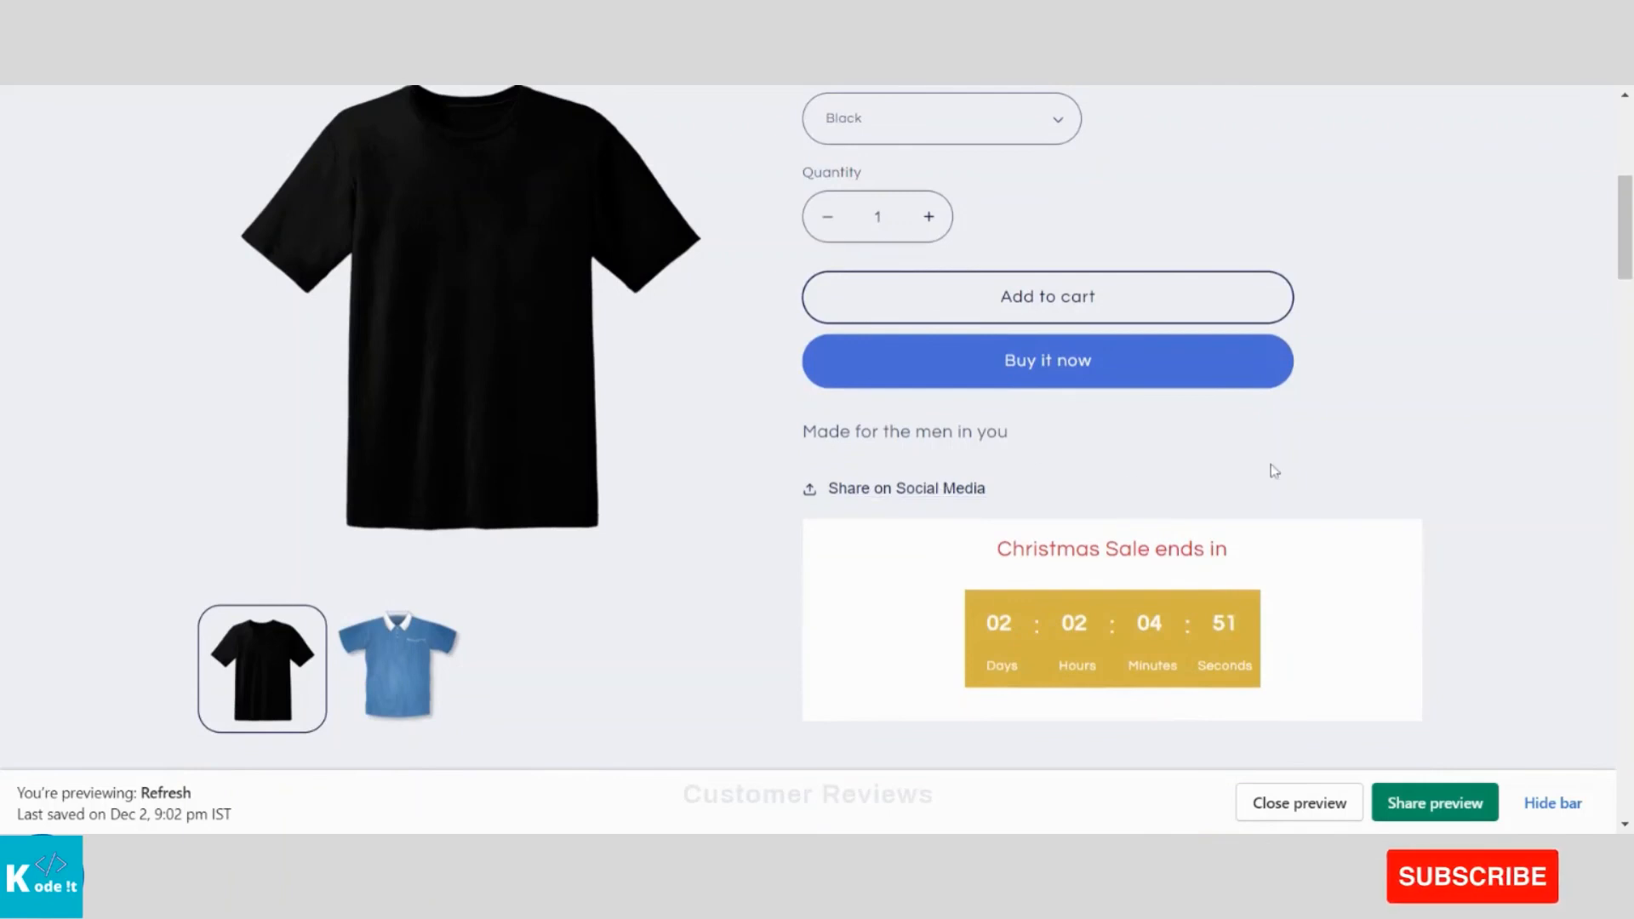
{"action": "scroll", "coordinate": [1270, 462], "scroll_direction": "down", "scroll_amount": 1}
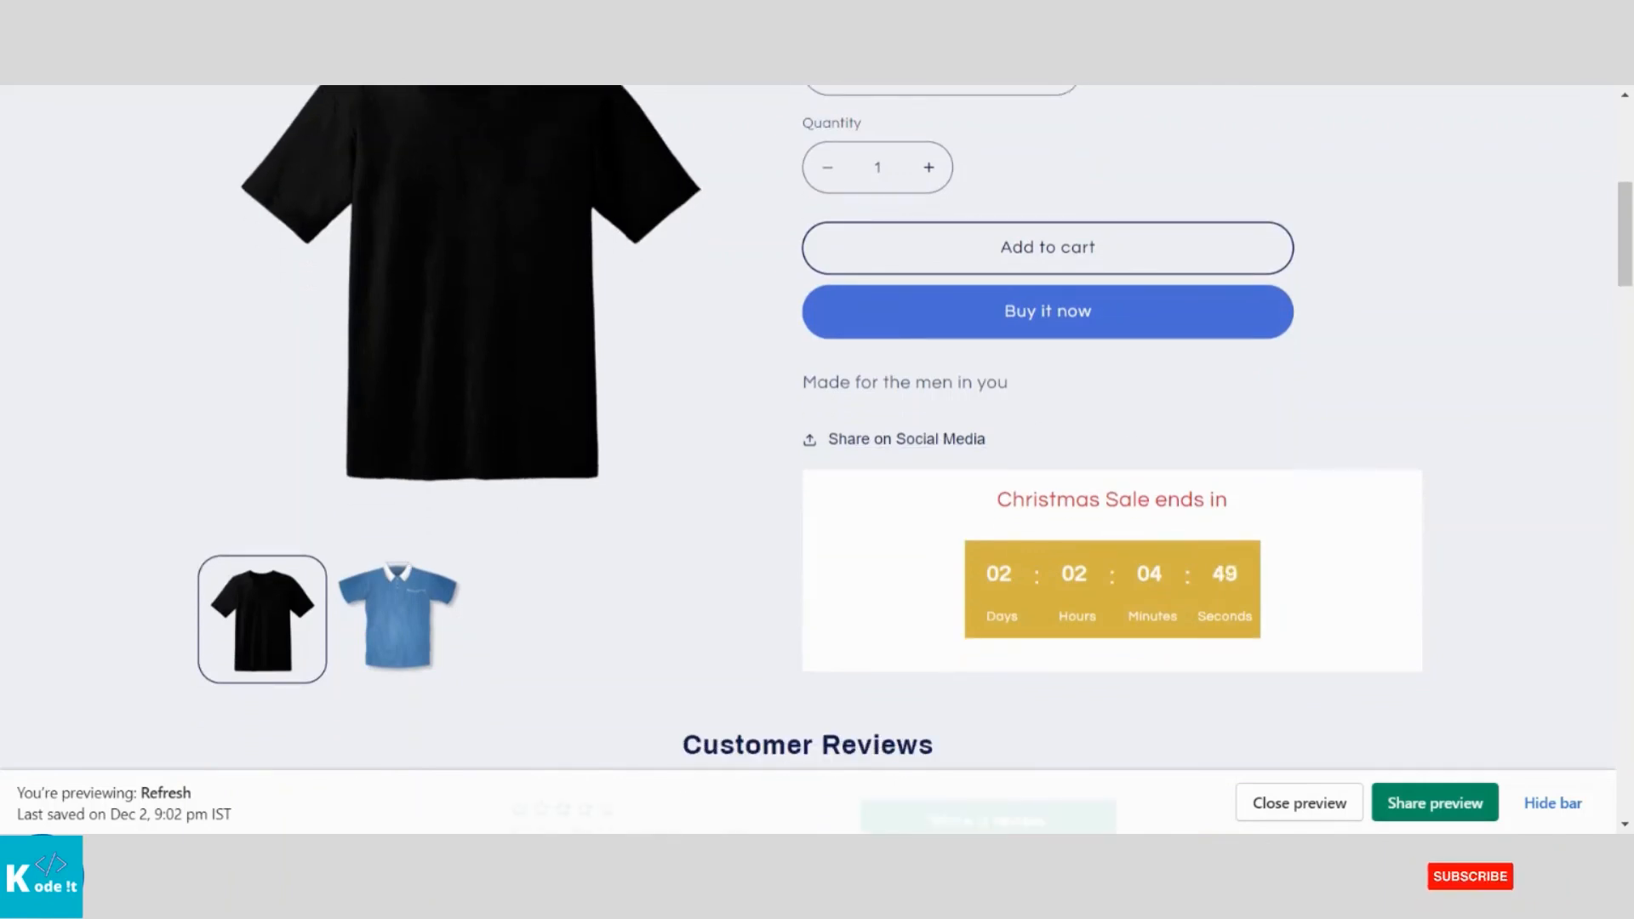
{"action": "scroll", "coordinate": [809, 440], "scroll_direction": "down", "scroll_amount": 1}
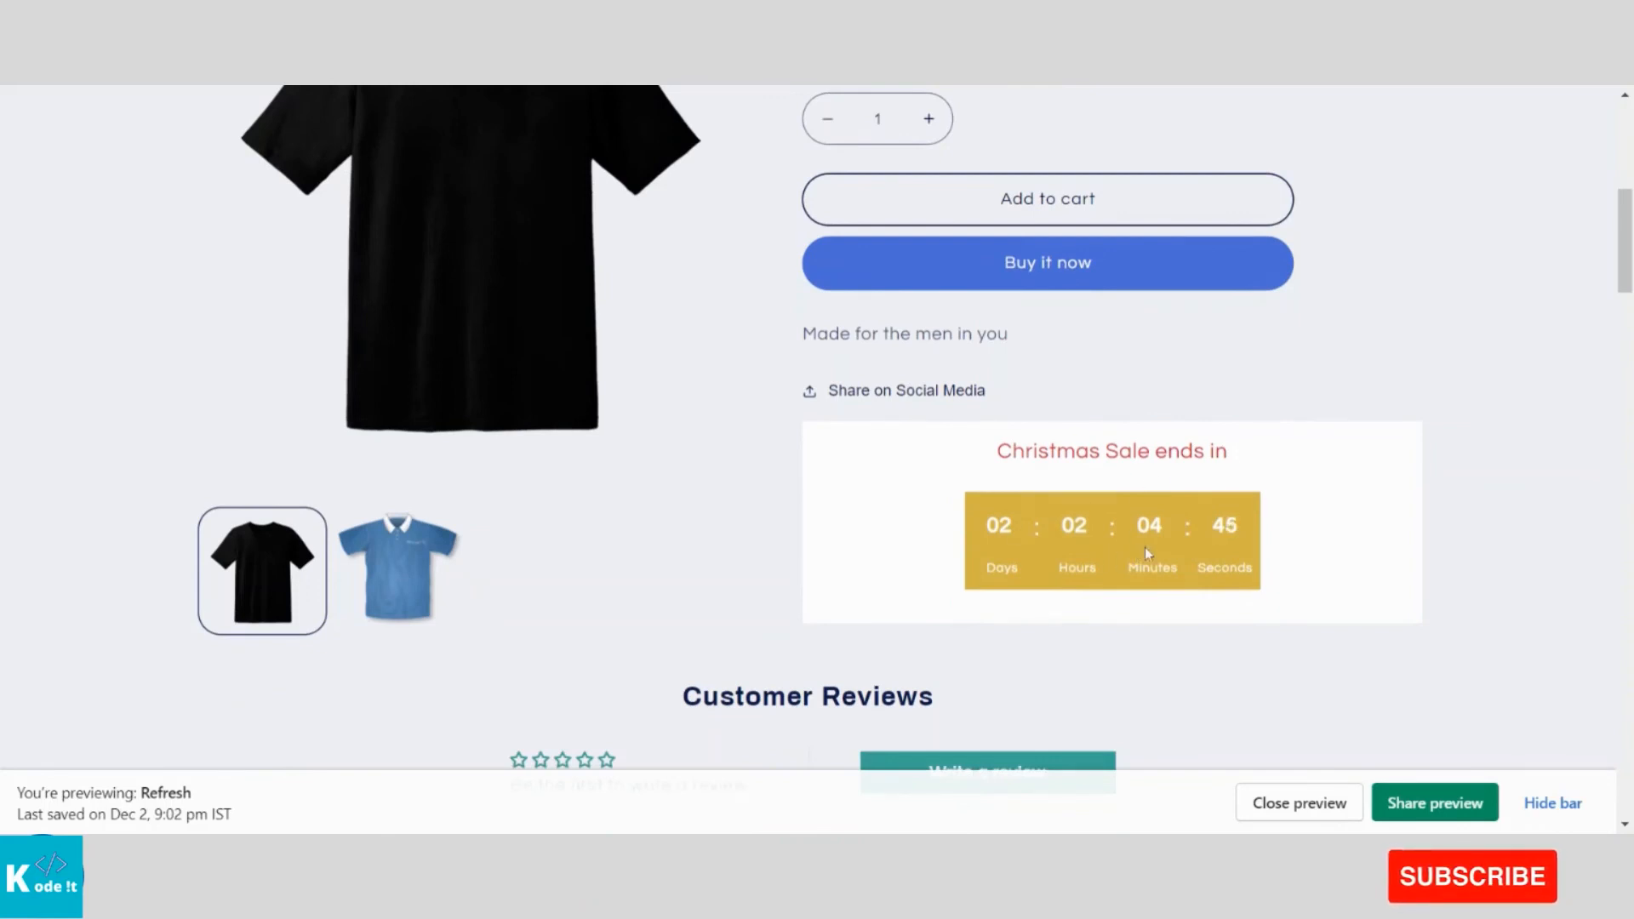
{"action": "scroll", "coordinate": [1306, 508], "scroll_direction": "down", "scroll_amount": 1}
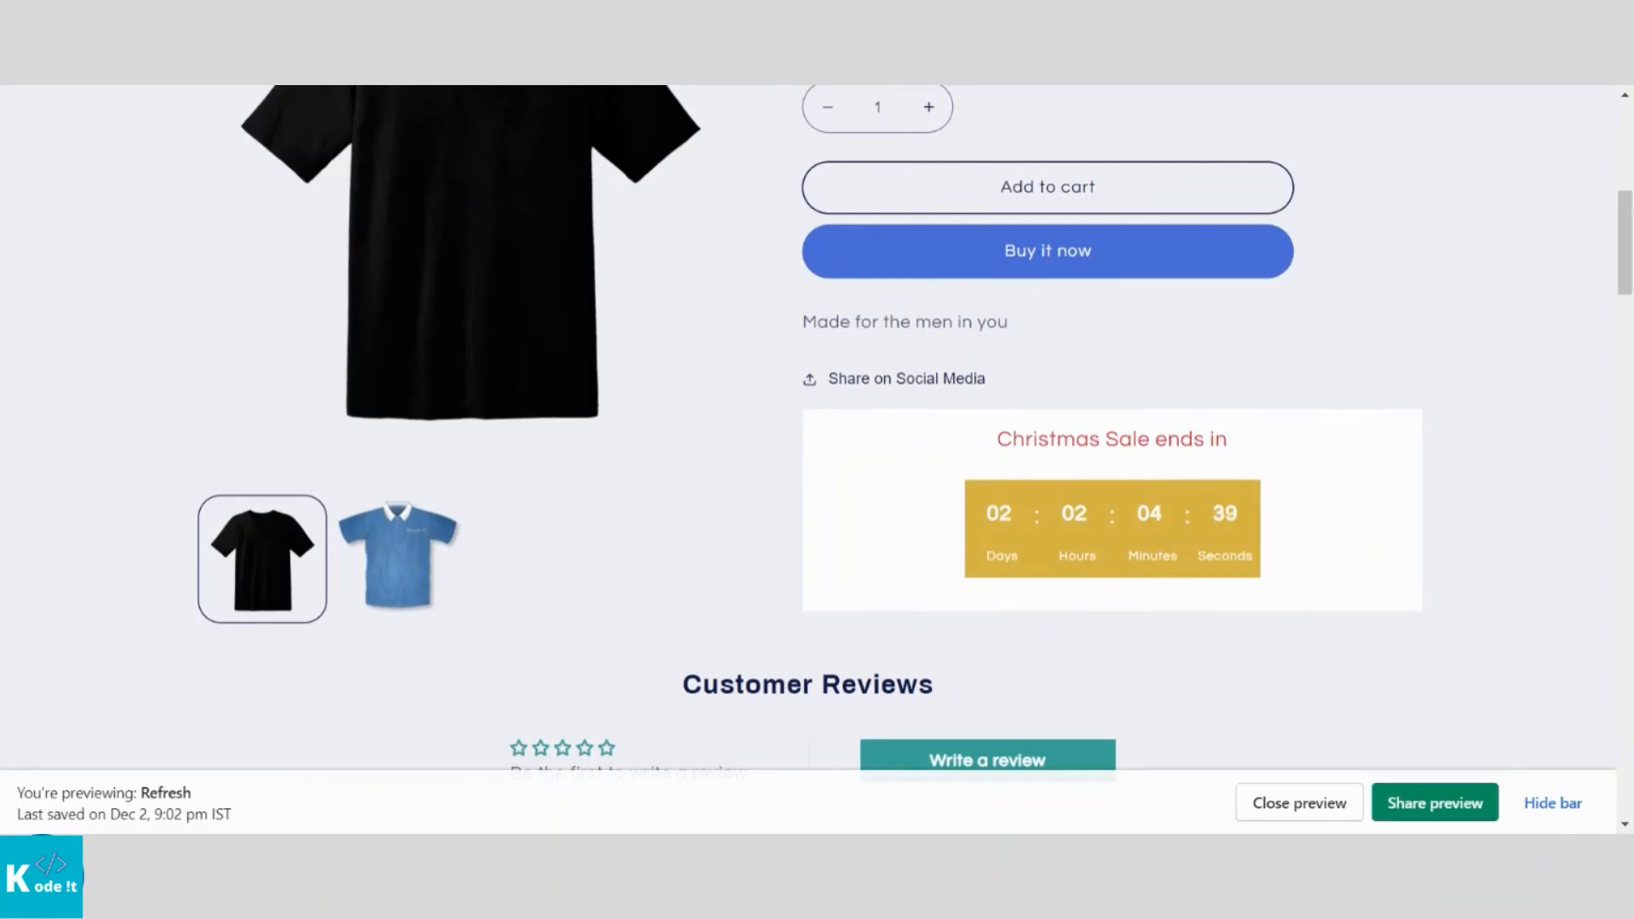
{"action": "left_click_drag", "start_coordinate": [996, 440], "coordinate": [1240, 446]}
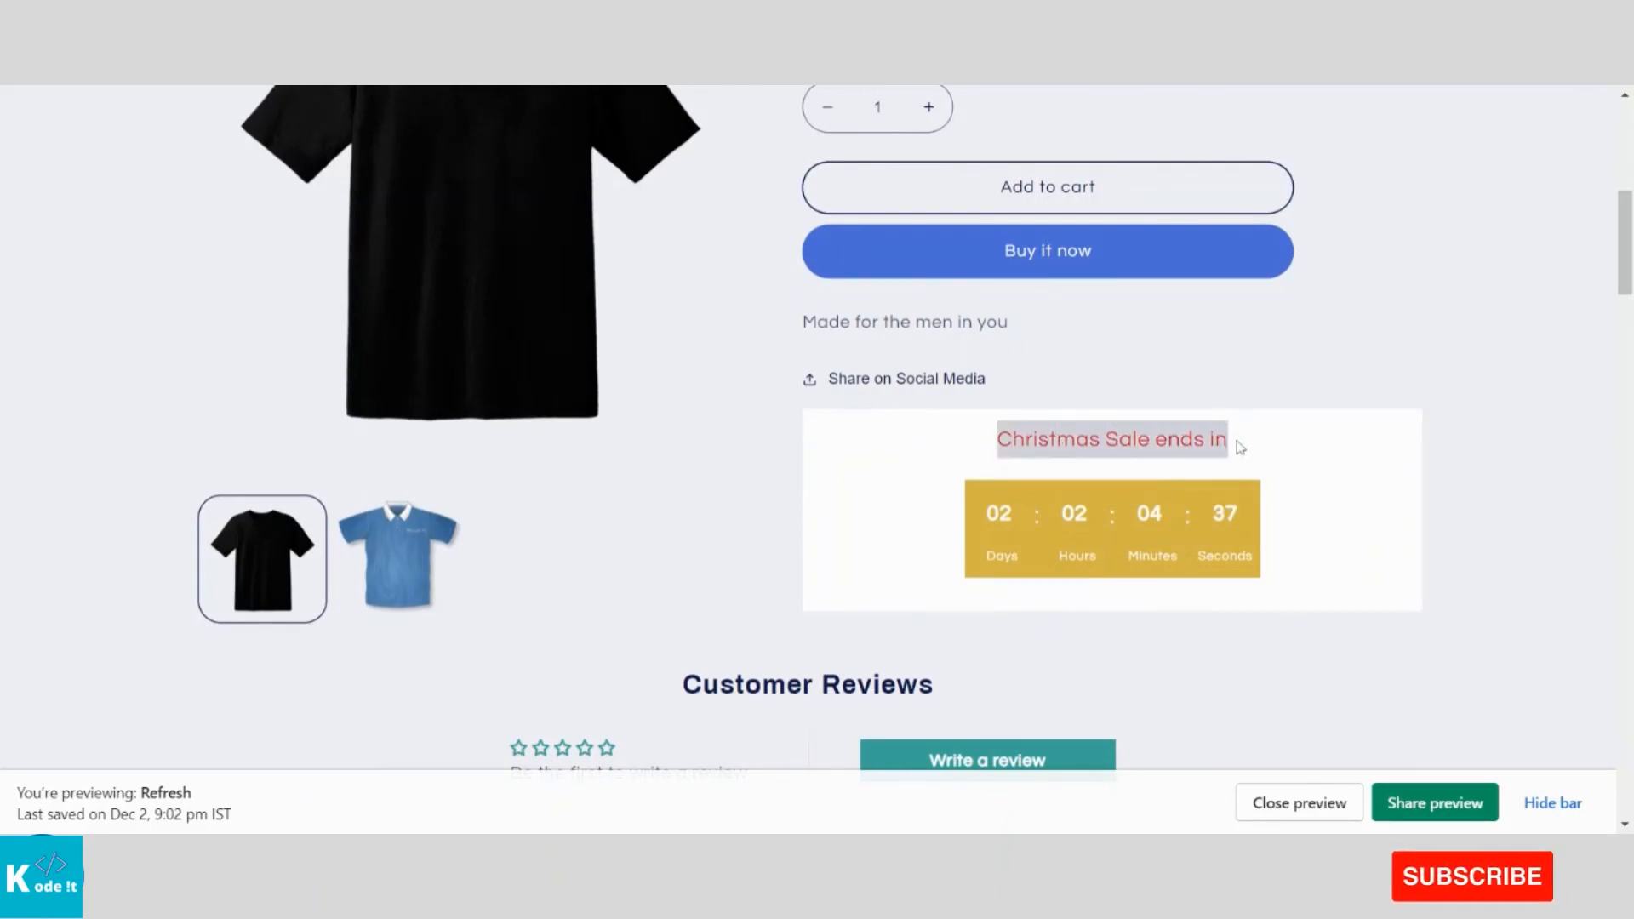
{"action": "left_click", "coordinate": [1455, 496]}
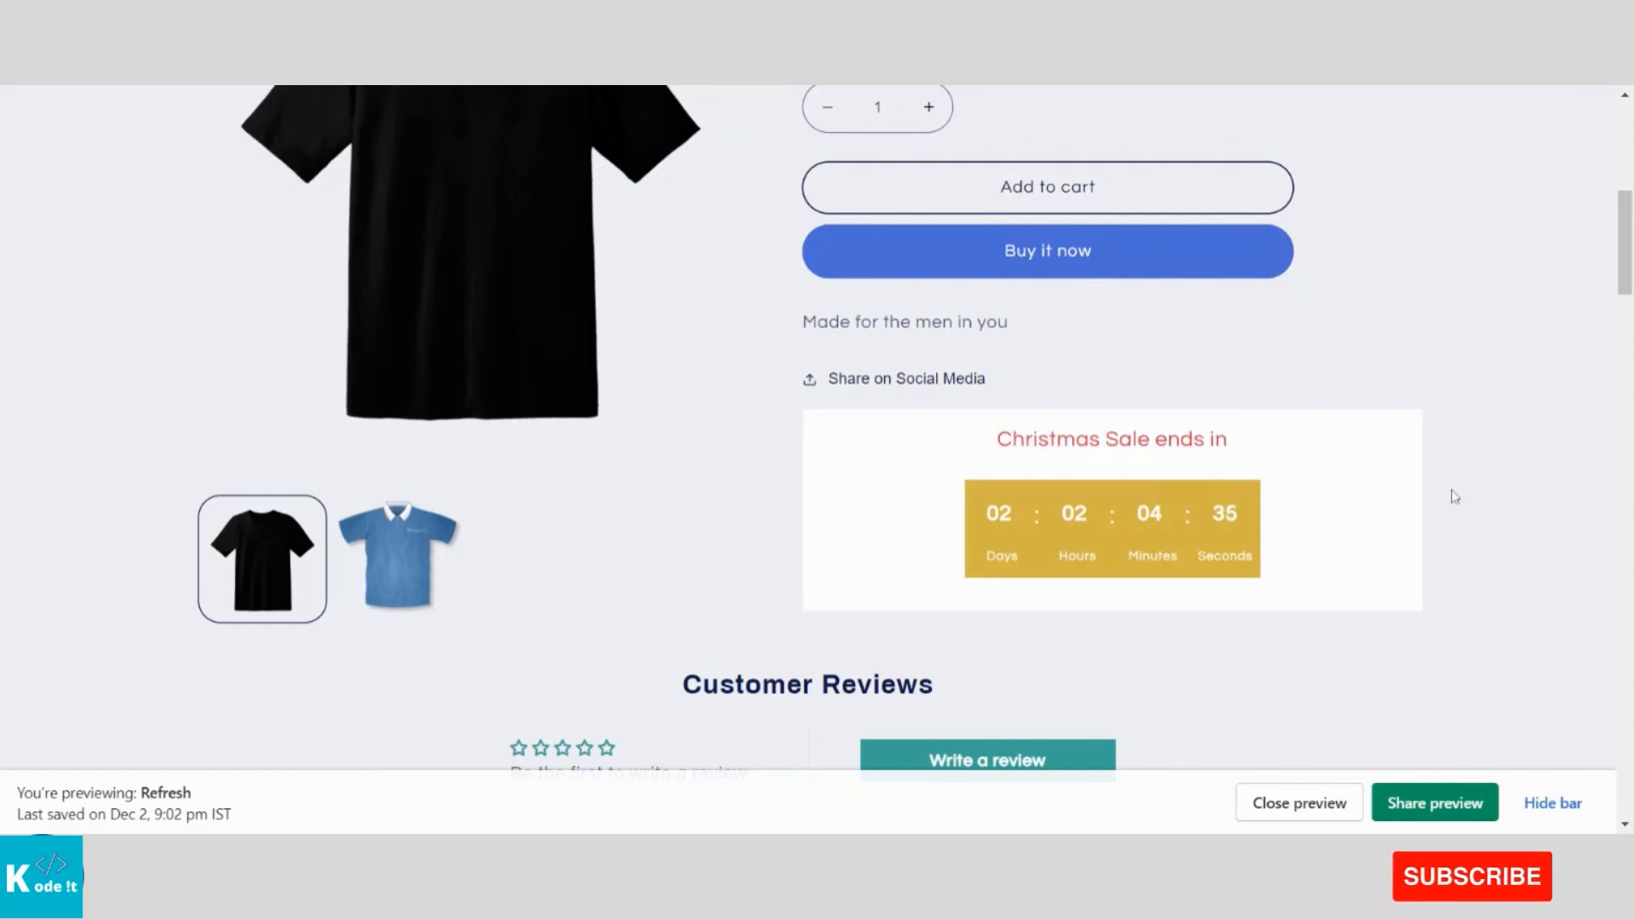